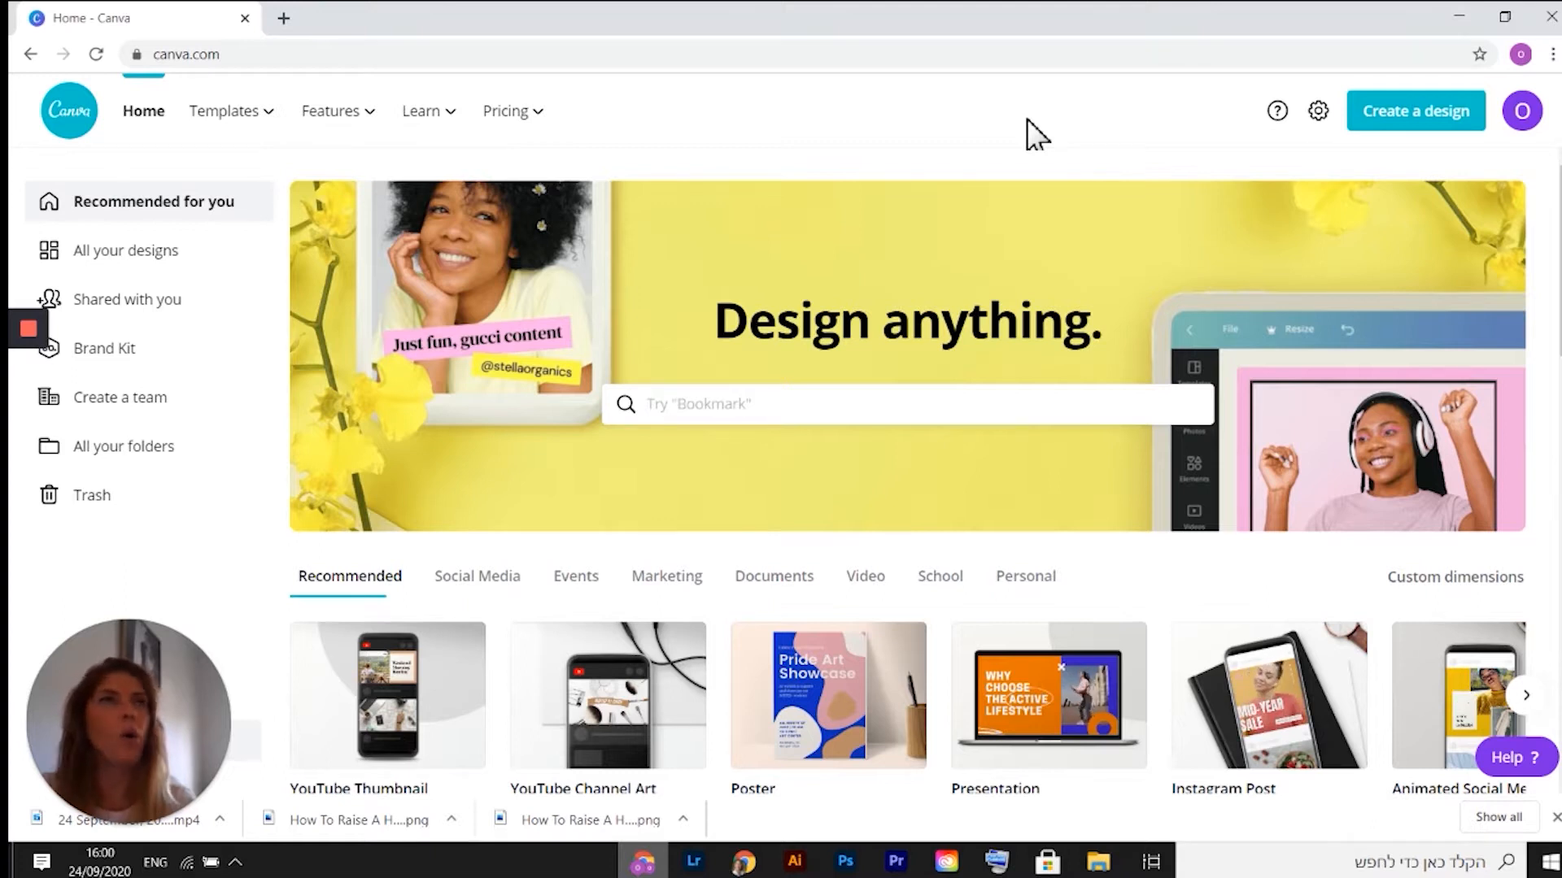
Step: Create a new blank design using the YouTube Thumbnail preset of 1280 × 720 px
{"action": "left_click", "coordinate": [1441, 114]}
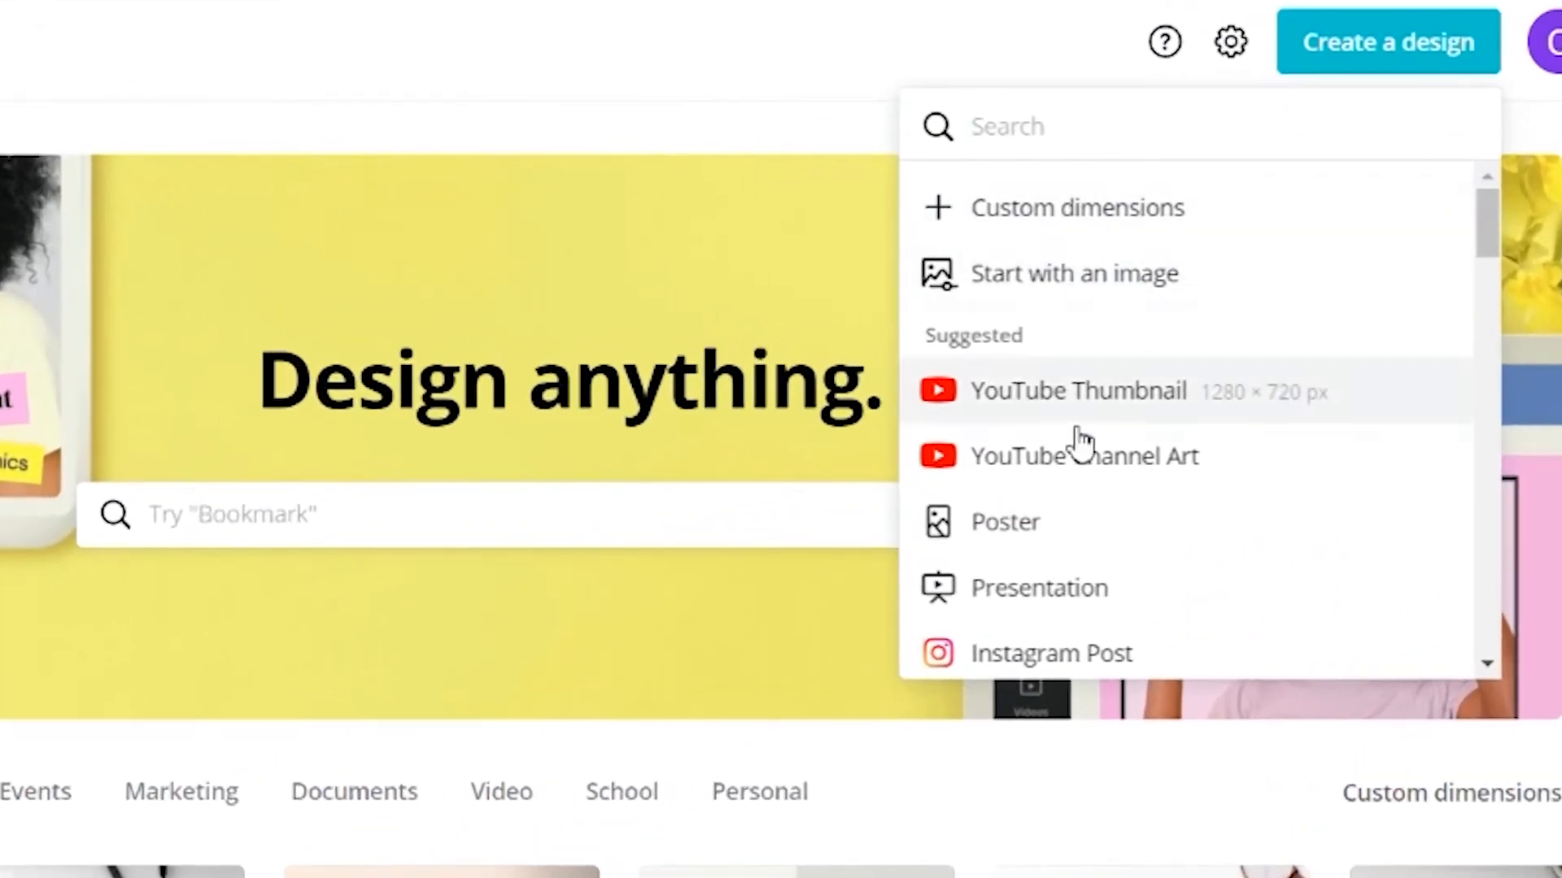
{"action": "scroll", "coordinate": [1241, 439], "scroll_direction": "down", "scroll_amount": 4}
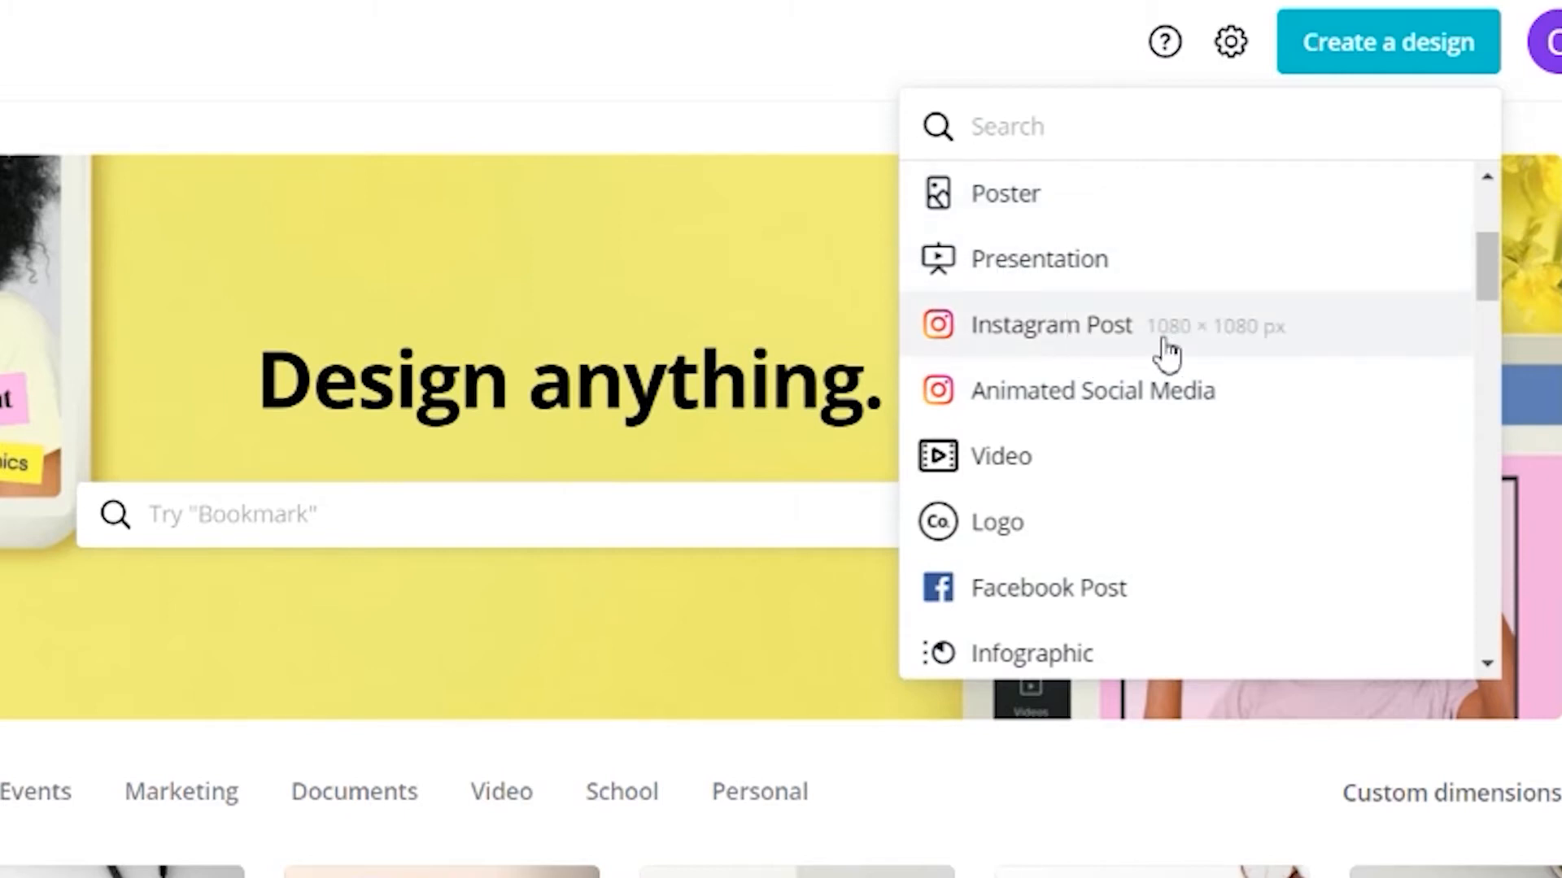
{"action": "scroll", "coordinate": [1248, 407], "scroll_direction": "down", "scroll_amount": 3}
{"action": "scroll", "coordinate": [1237, 300], "scroll_direction": "down", "scroll_amount": 4}
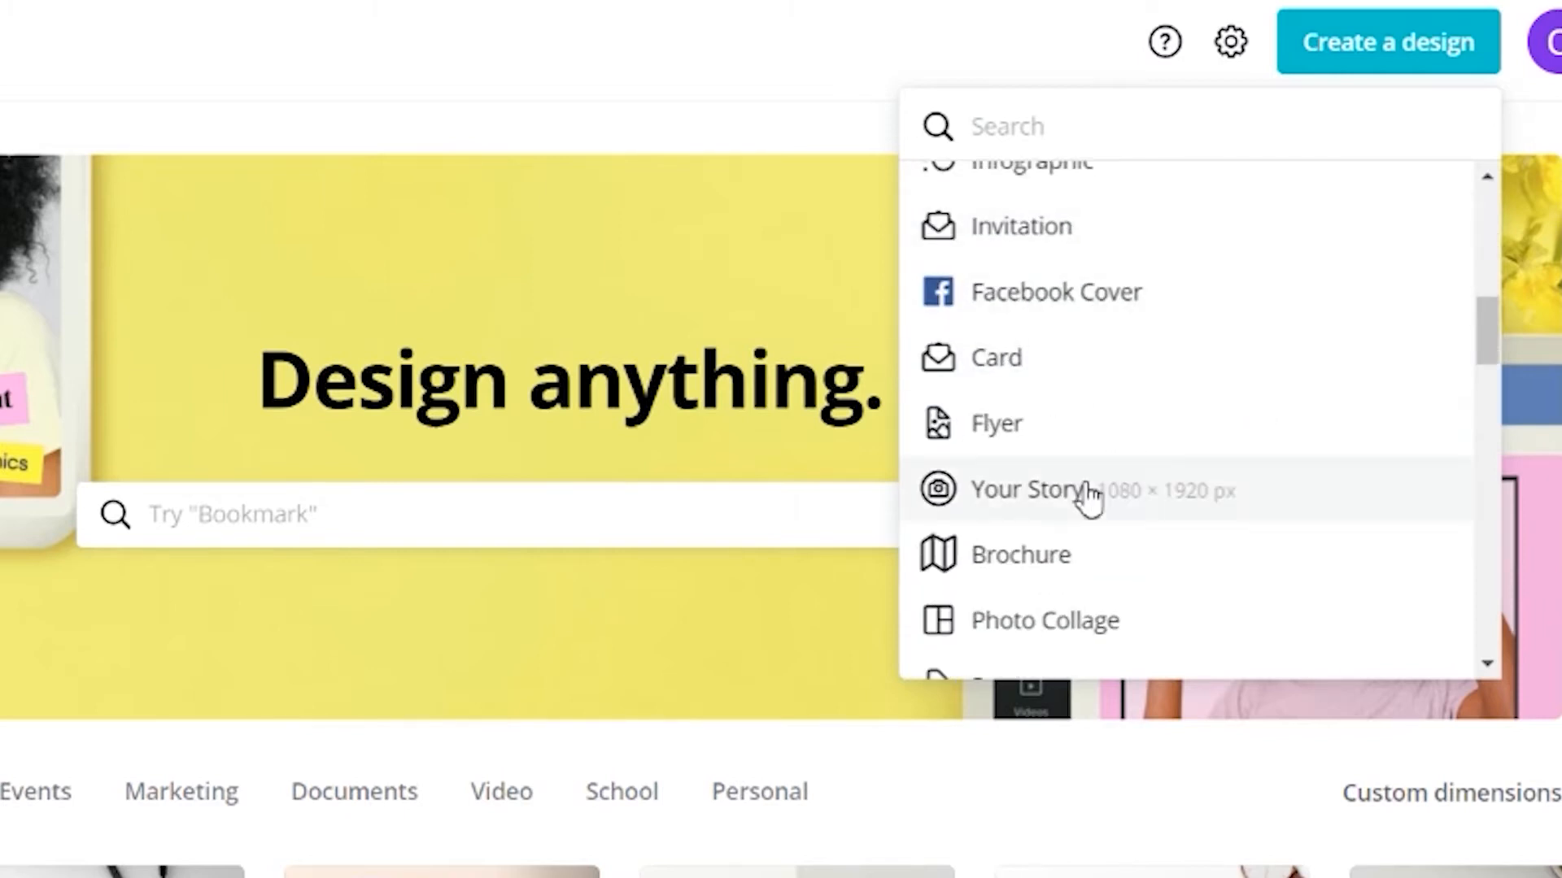
{"action": "scroll", "coordinate": [1212, 341], "scroll_direction": "down", "scroll_amount": 6}
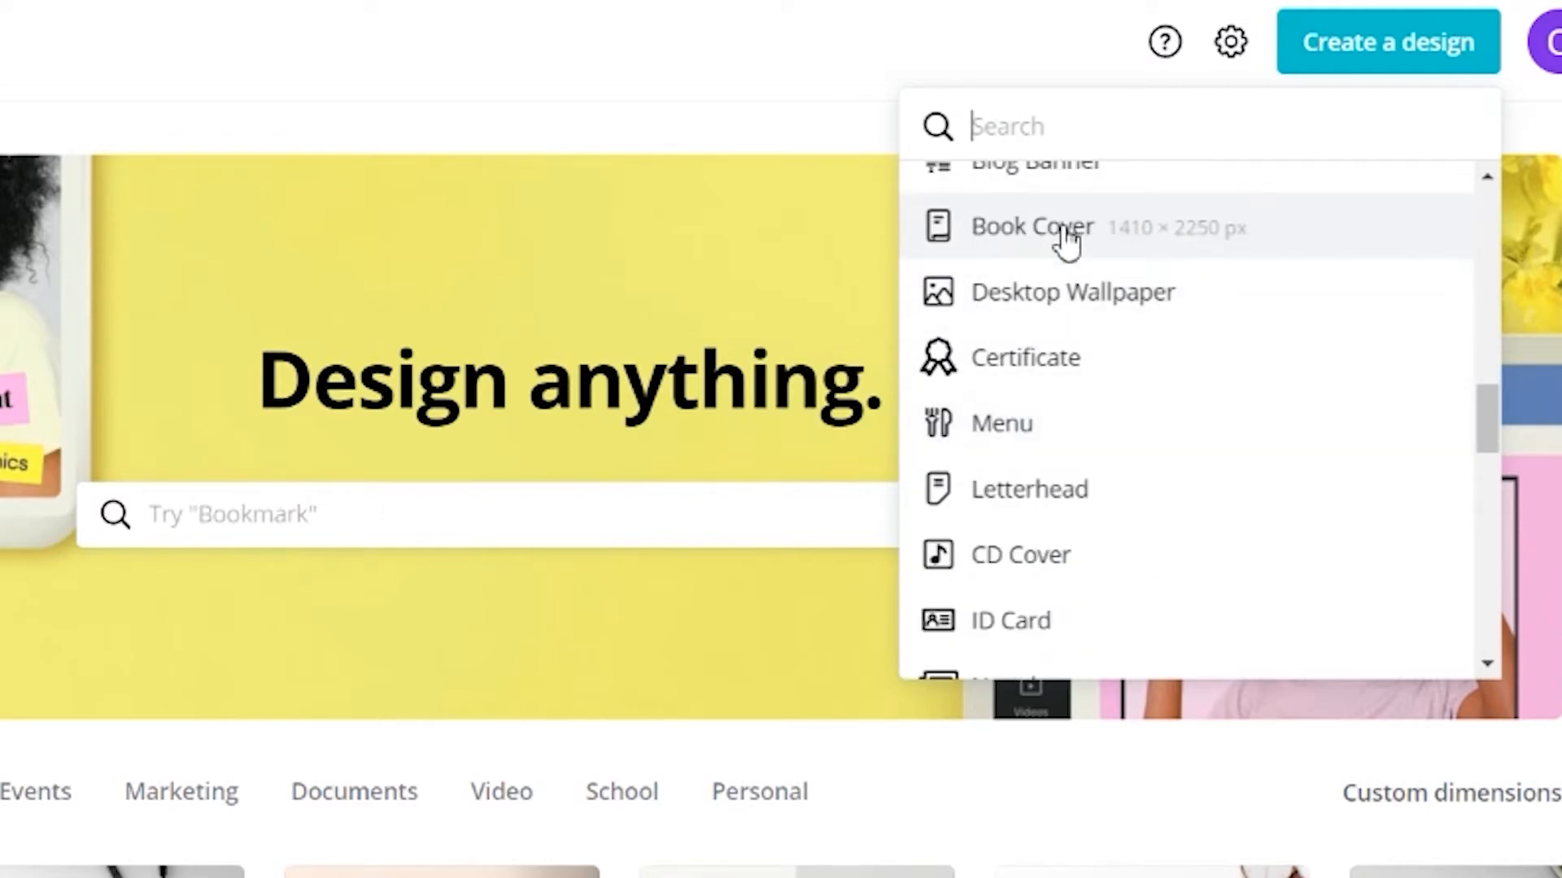
{"action": "scroll", "coordinate": [1302, 474], "scroll_direction": "up", "scroll_amount": 2}
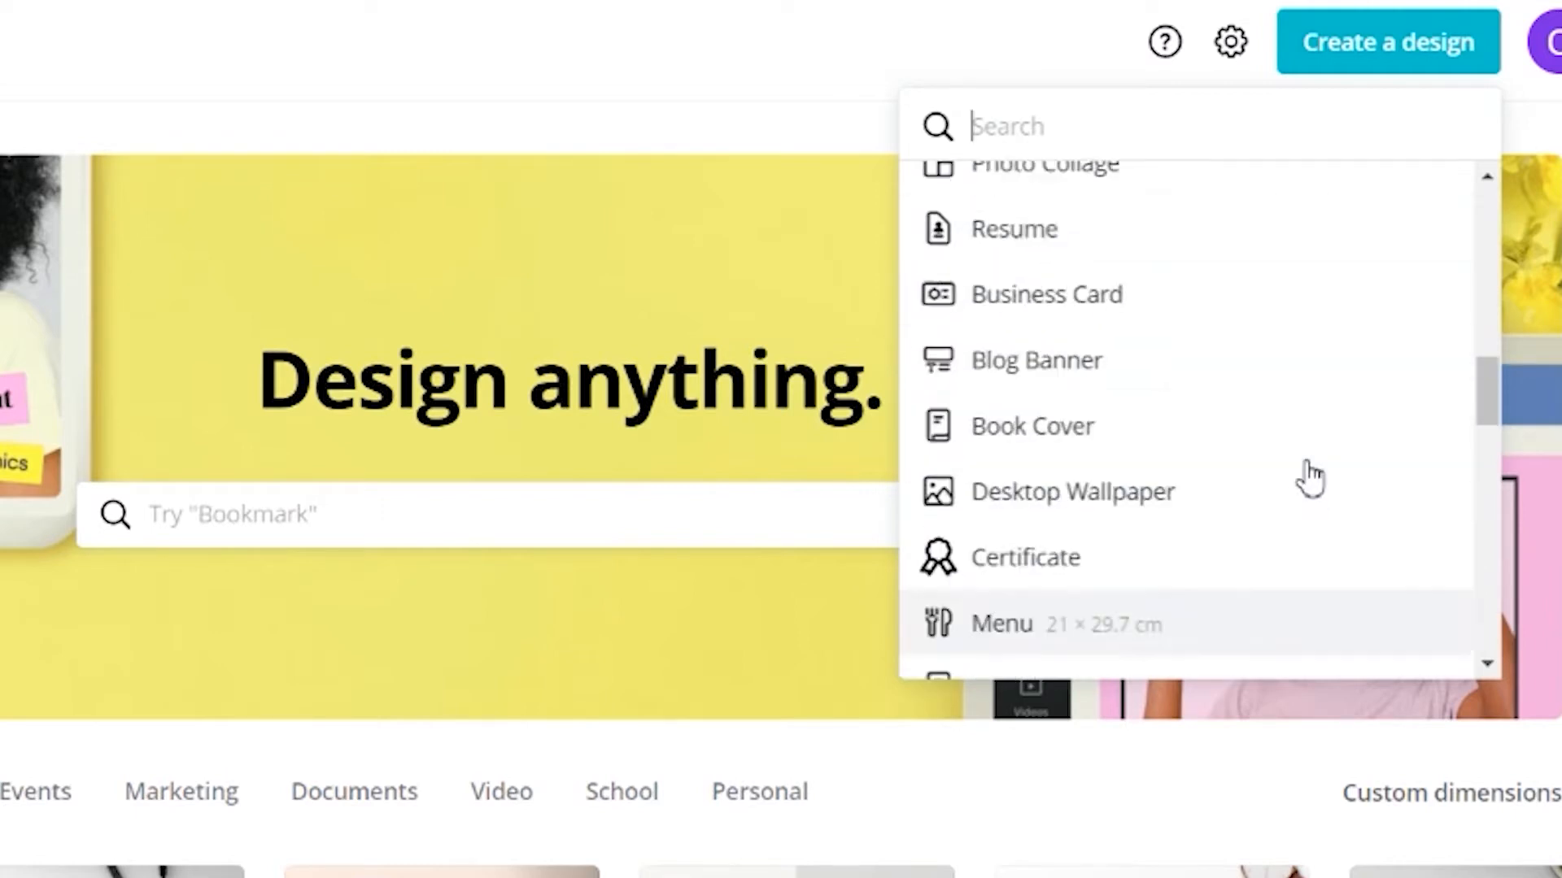
{"action": "scroll", "coordinate": [1310, 480], "scroll_direction": "up", "scroll_amount": 10}
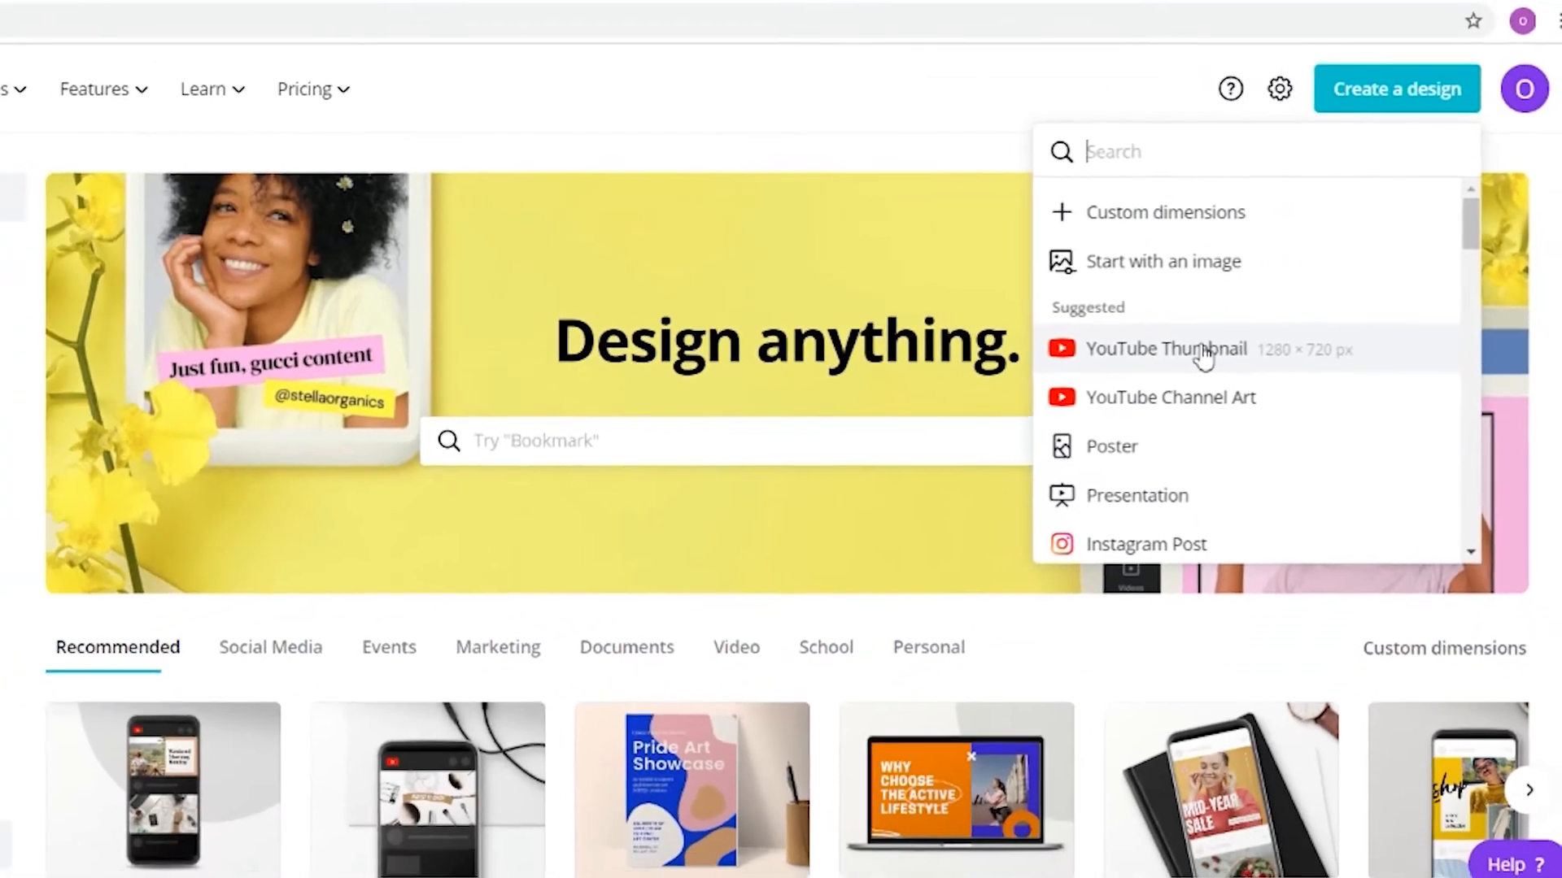
{"action": "left_click", "coordinate": [1129, 407]}
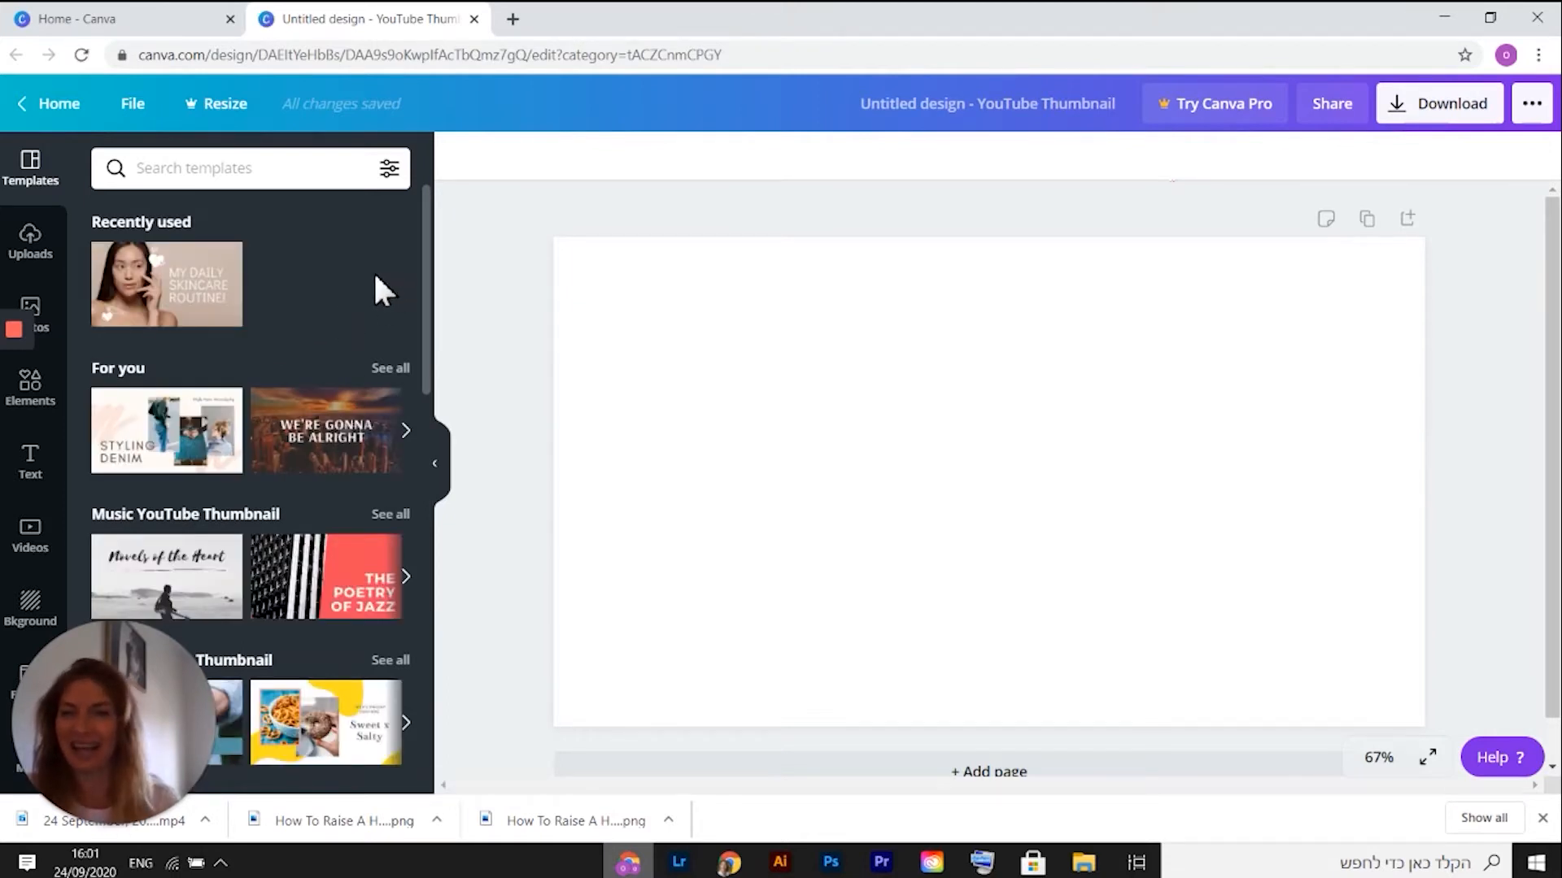
Step: Apply the "How to Train Your Puppy" template from the Tutorial YouTube Thumbnail category to the blank page
{"action": "mouse_move", "coordinate": [225, 265]}
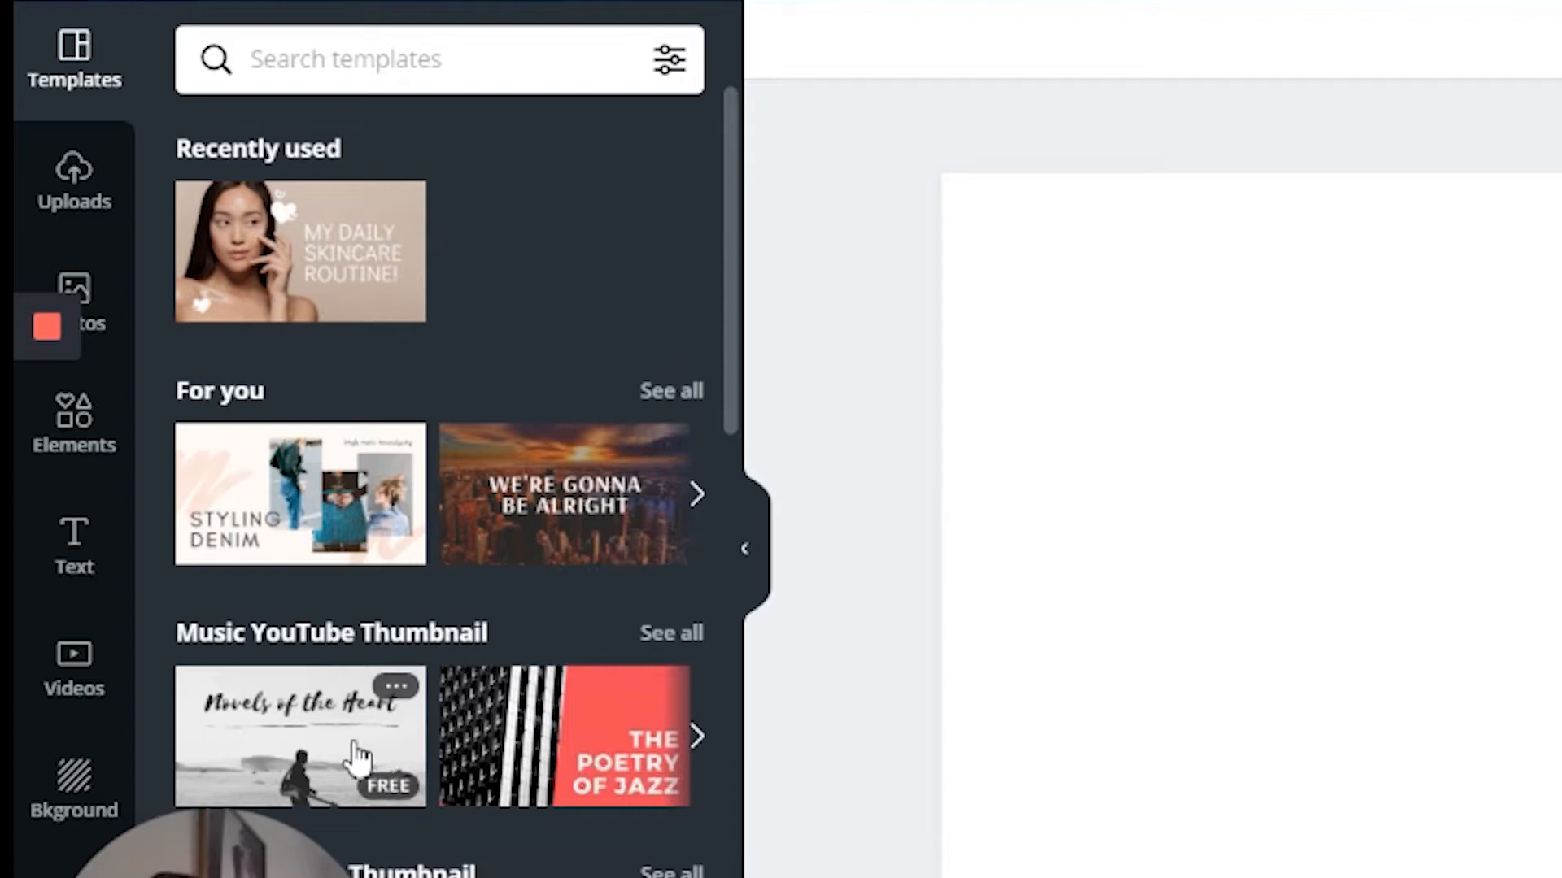
{"action": "scroll", "coordinate": [488, 599], "scroll_direction": "down", "scroll_amount": 4}
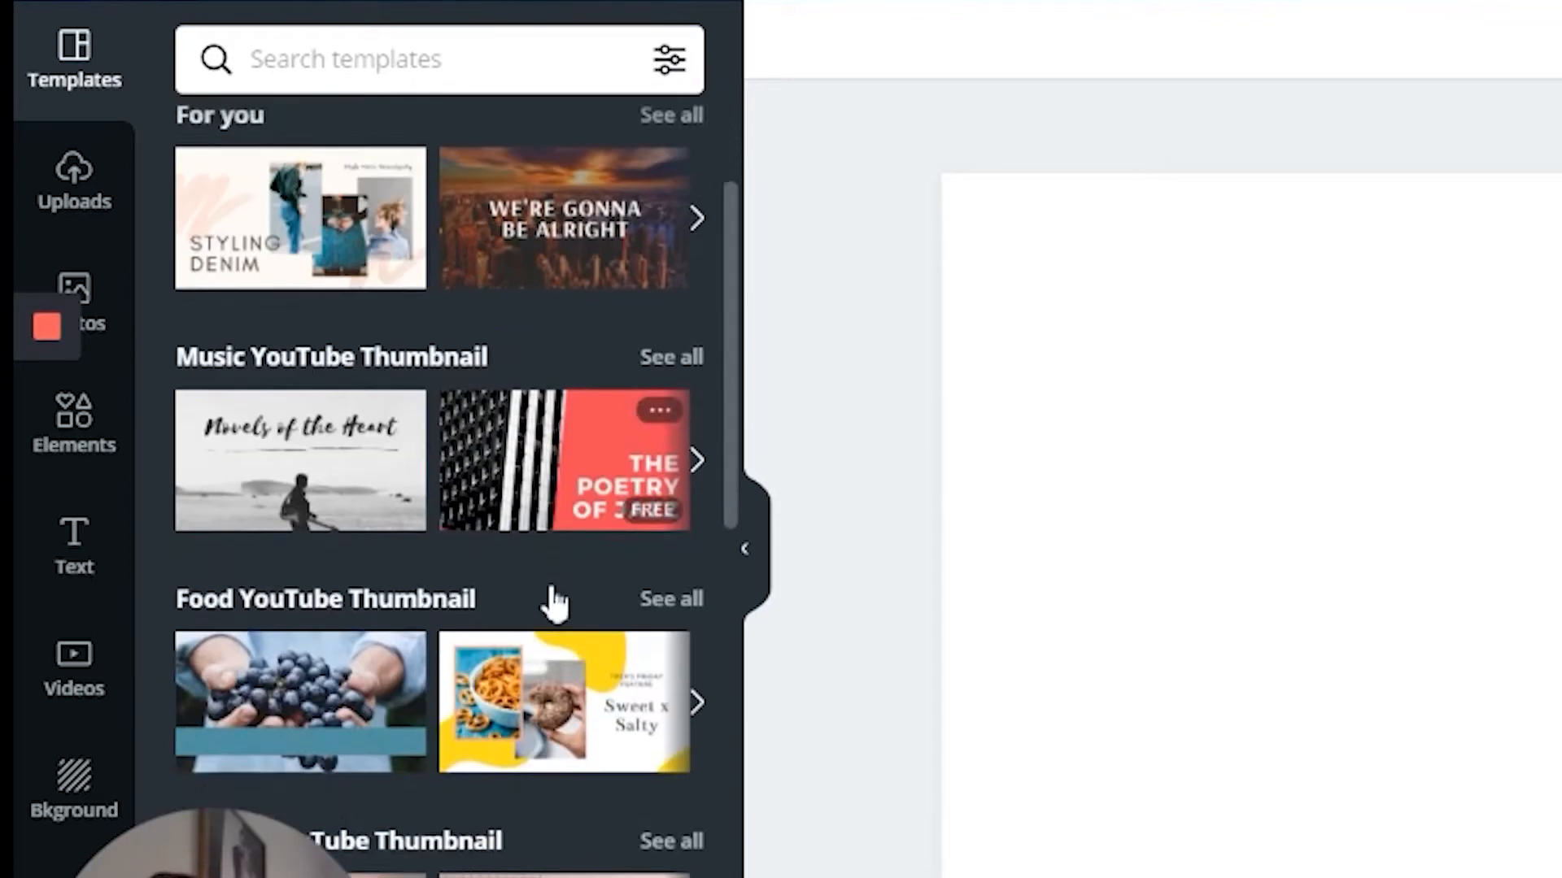
{"action": "scroll", "coordinate": [456, 642], "scroll_direction": "down", "scroll_amount": 2}
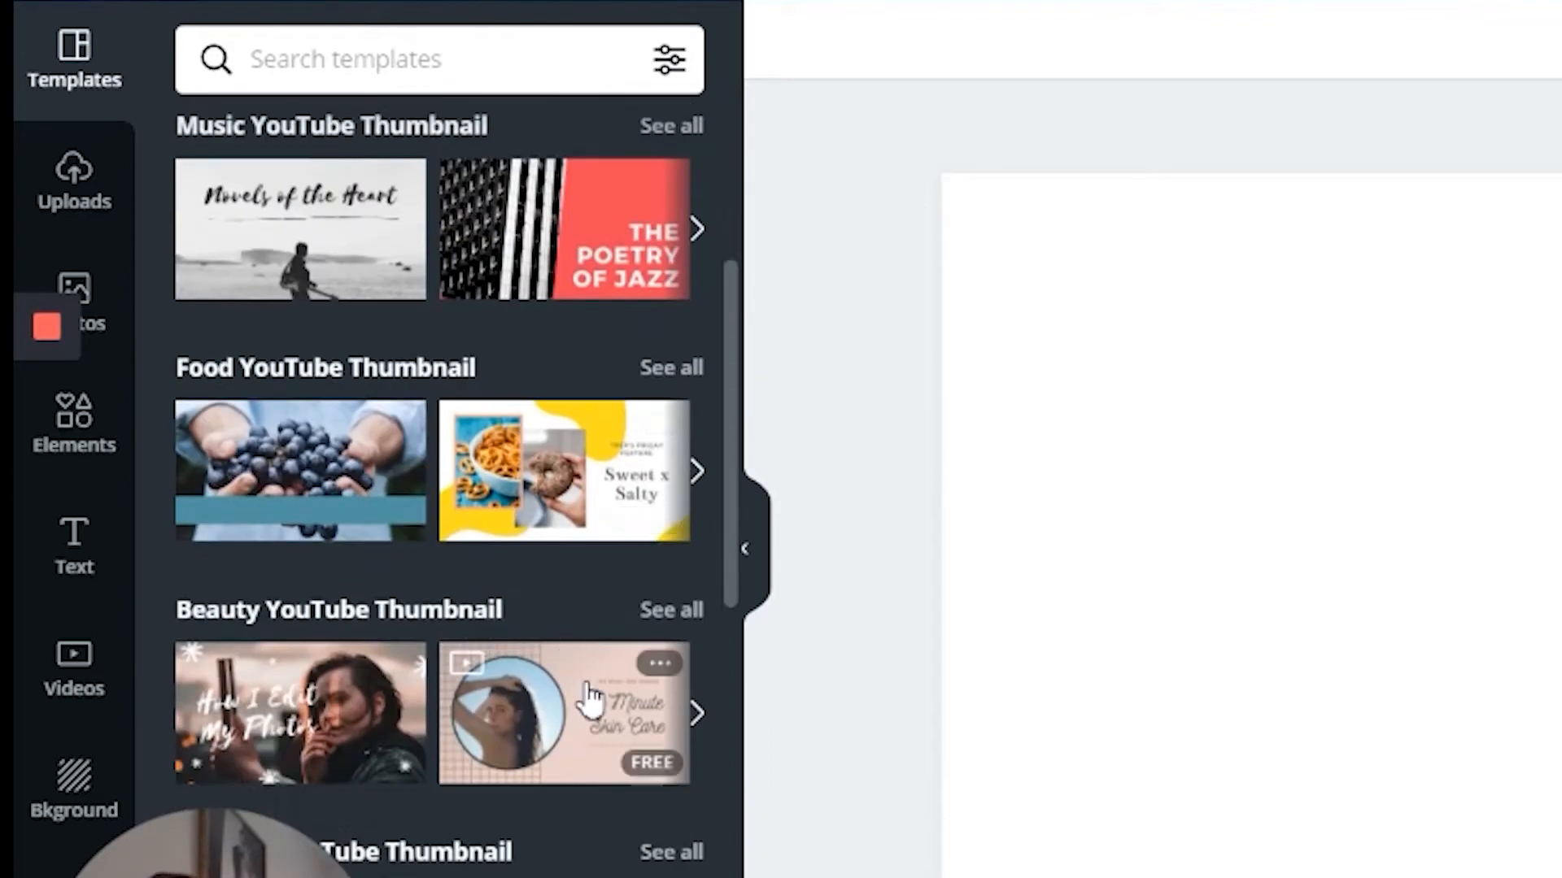
{"action": "scroll", "coordinate": [322, 732], "scroll_direction": "down", "scroll_amount": 2}
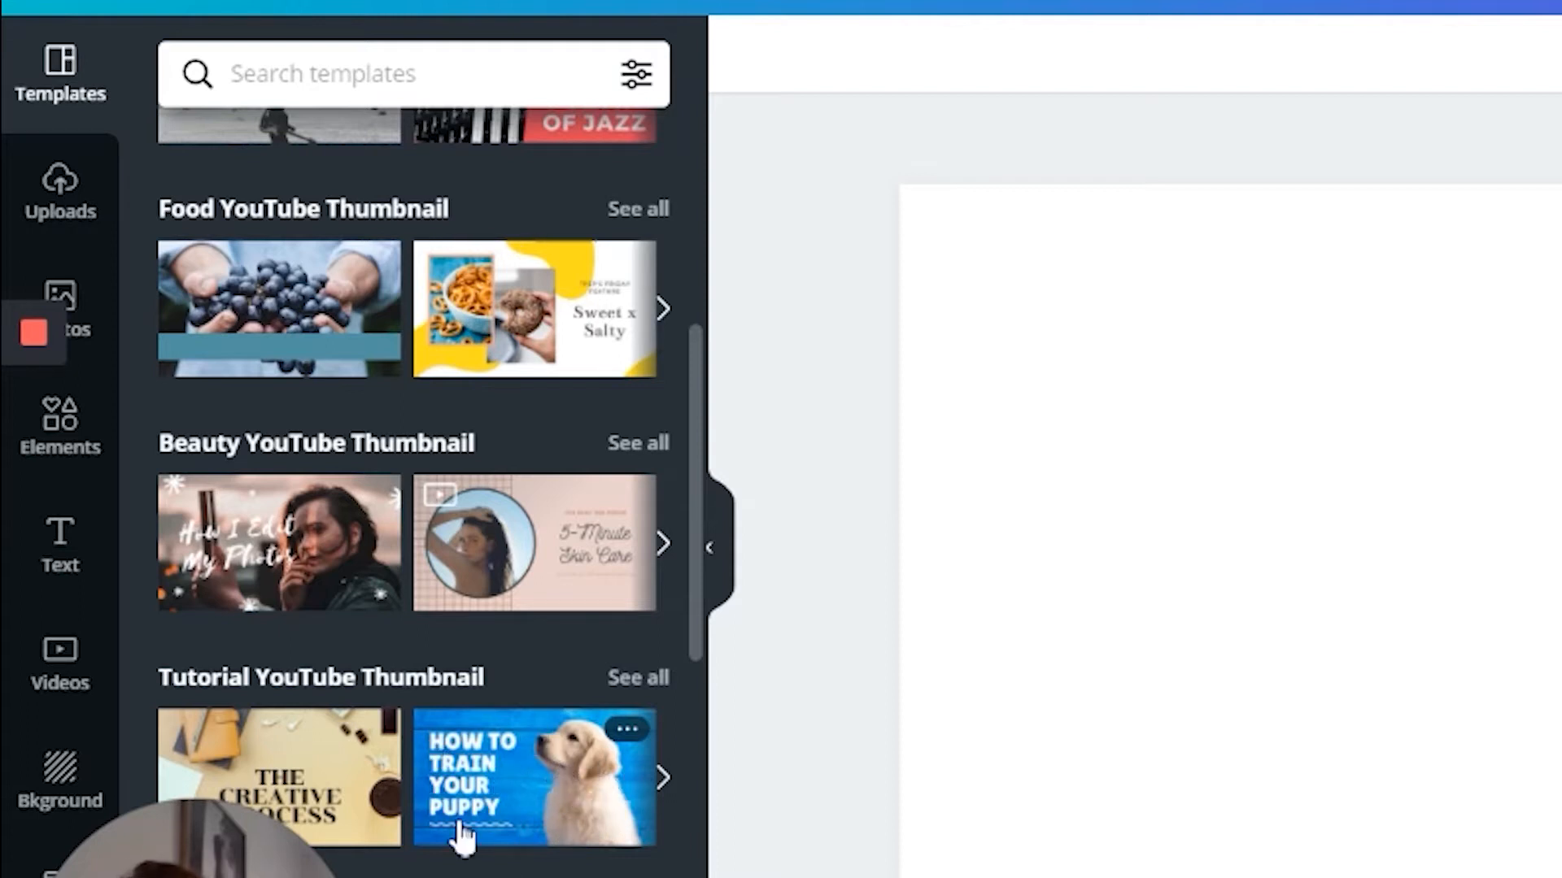
{"action": "left_click", "coordinate": [581, 801]}
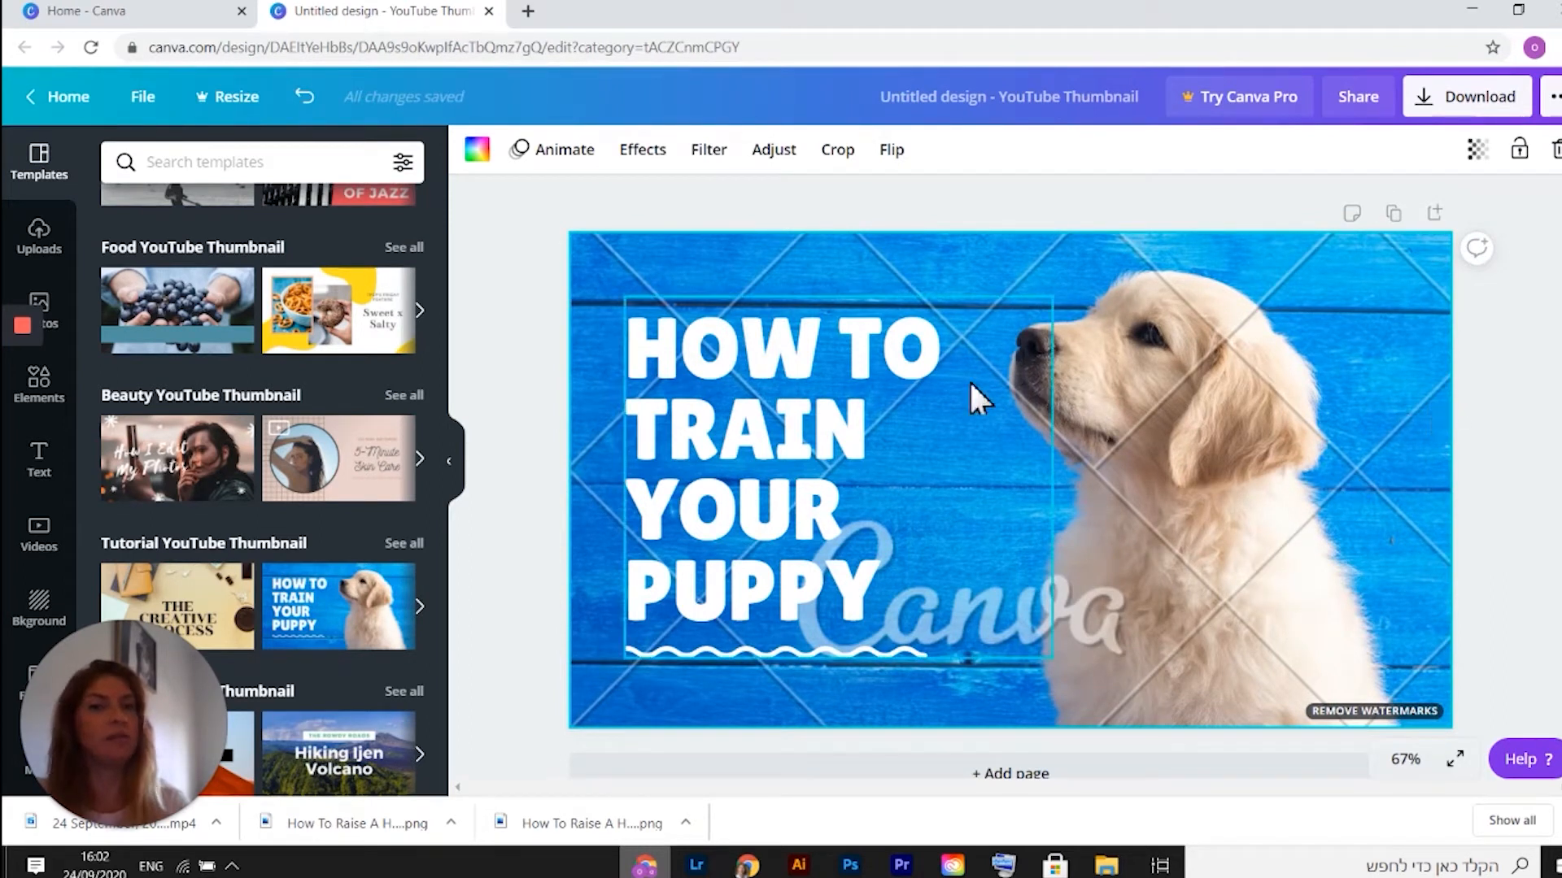
Step: Check the download options for the puppy design and delete its watermarked background photo
{"action": "left_click", "coordinate": [1427, 102]}
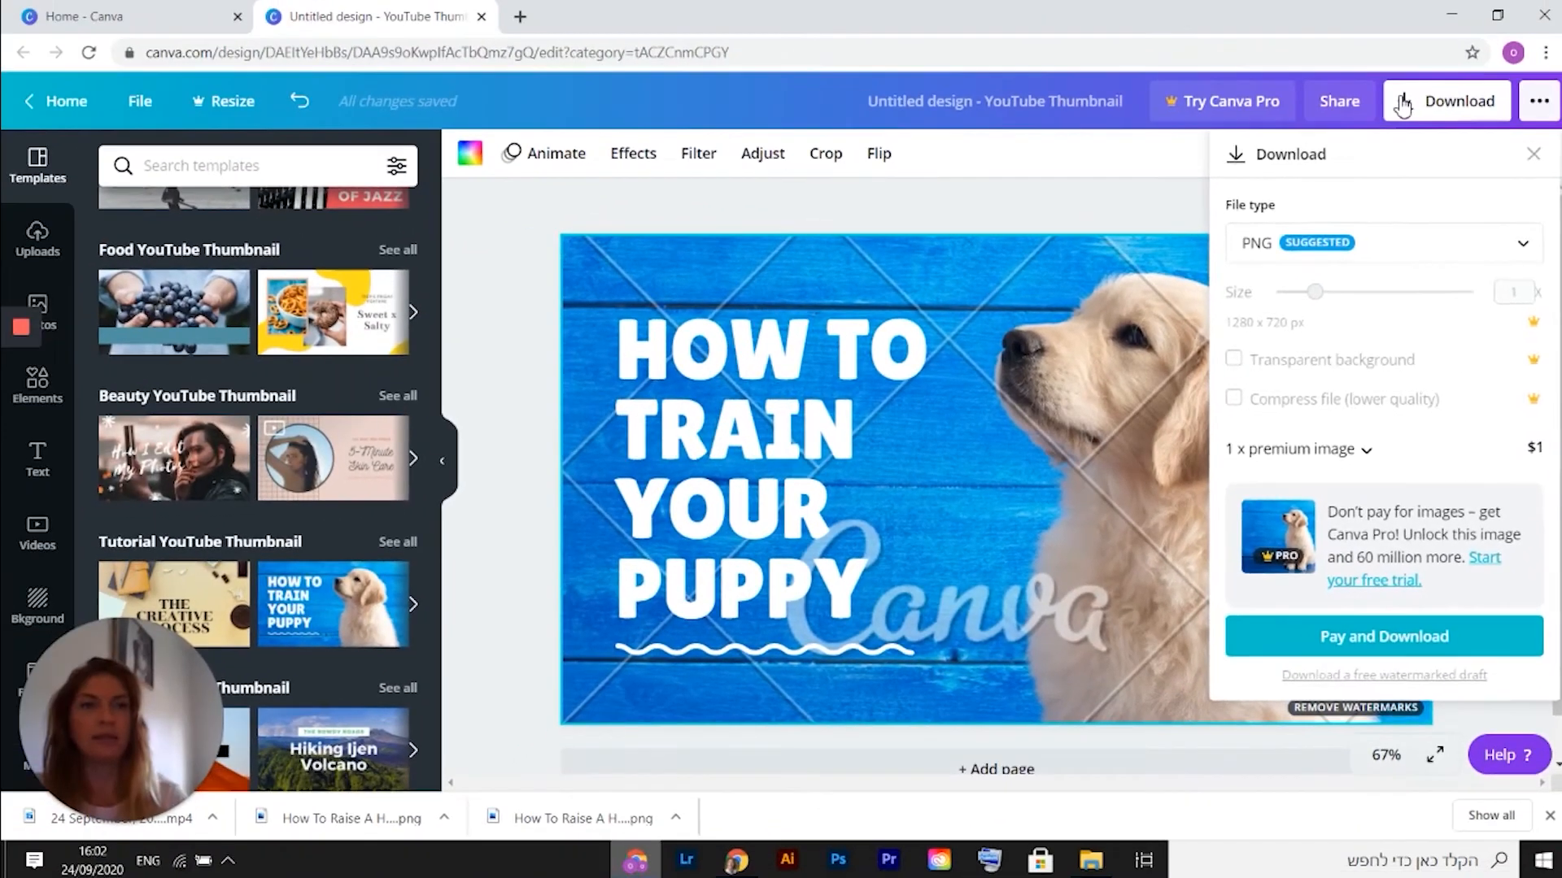
{"action": "left_click", "coordinate": [1400, 104]}
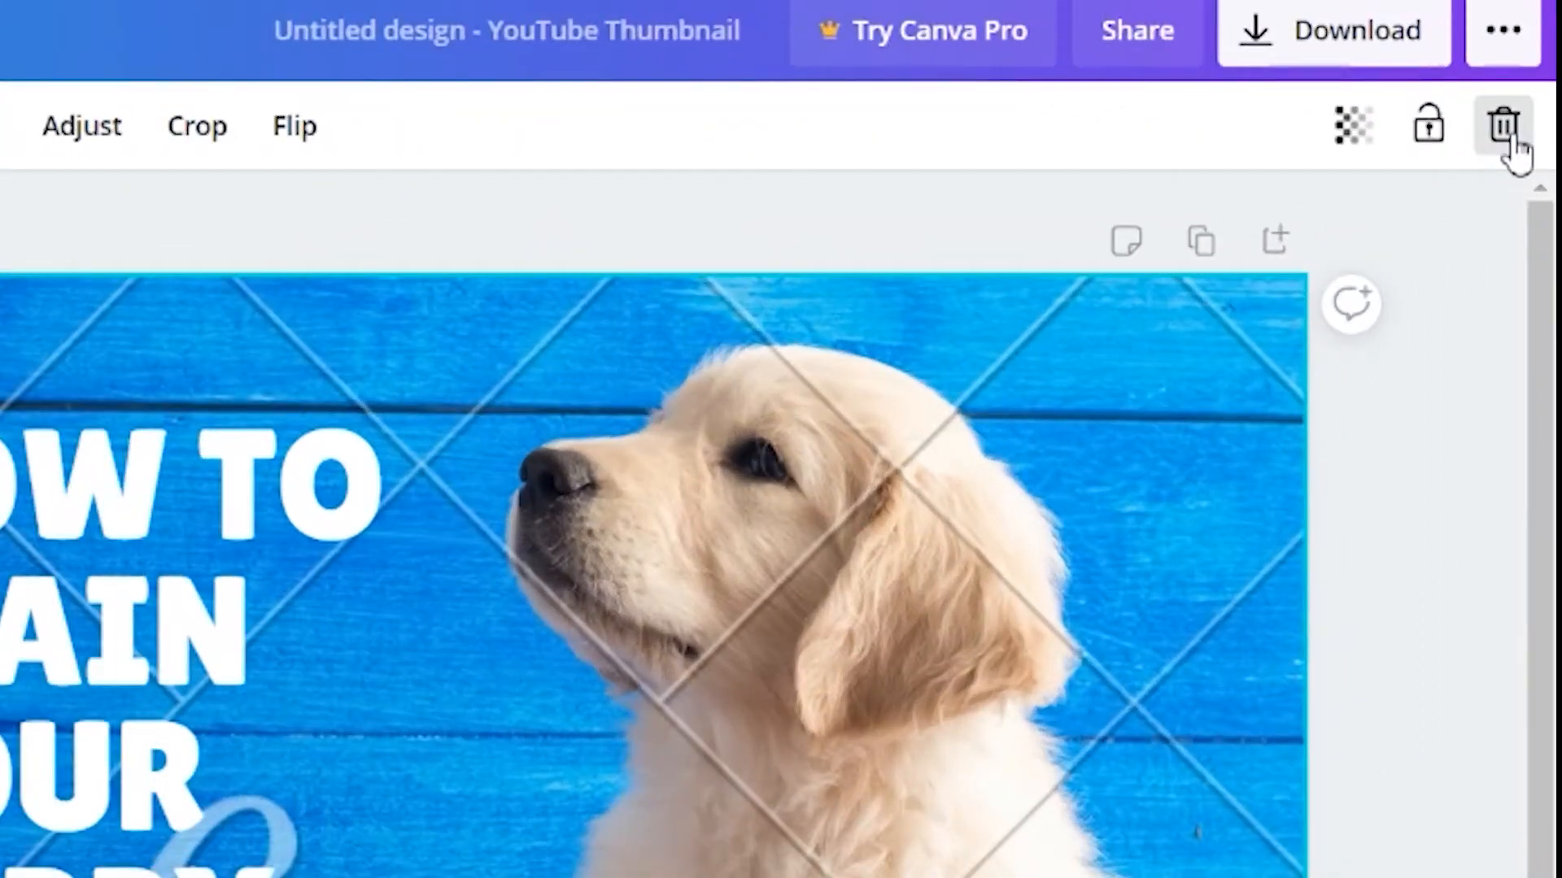
{"action": "left_click", "coordinate": [1540, 156]}
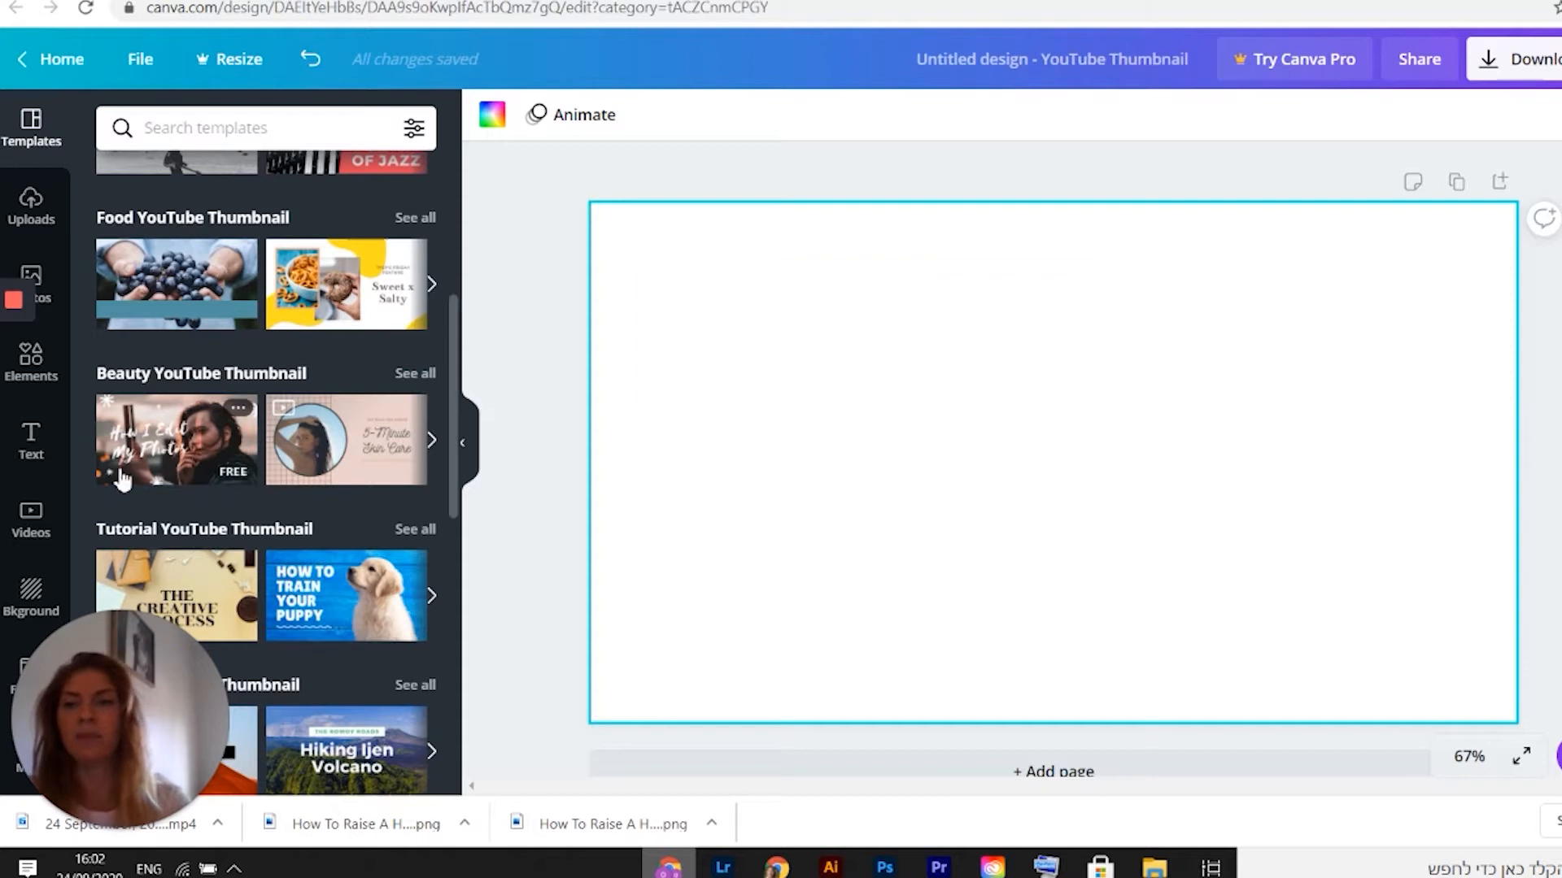
Step: Fill the page background with the recently used photo of a woman and girl holding mugs in bed, and check the download options
{"action": "left_click", "coordinate": [50, 286]}
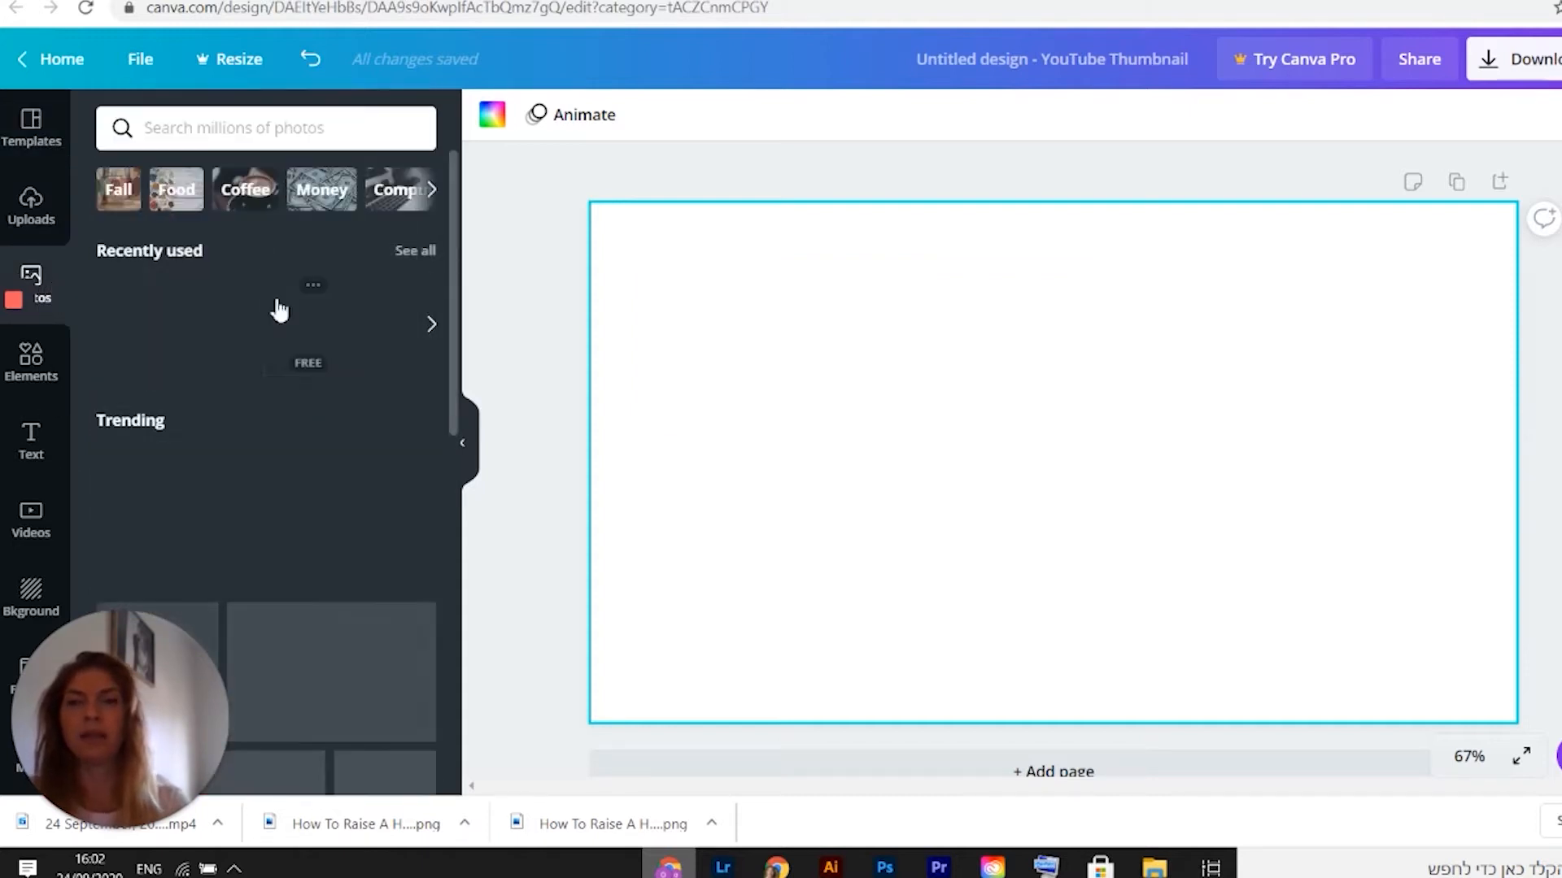
{"action": "scroll", "coordinate": [350, 461], "scroll_direction": "down", "scroll_amount": 2}
{"action": "scroll", "coordinate": [350, 461], "scroll_direction": "down", "scroll_amount": 4}
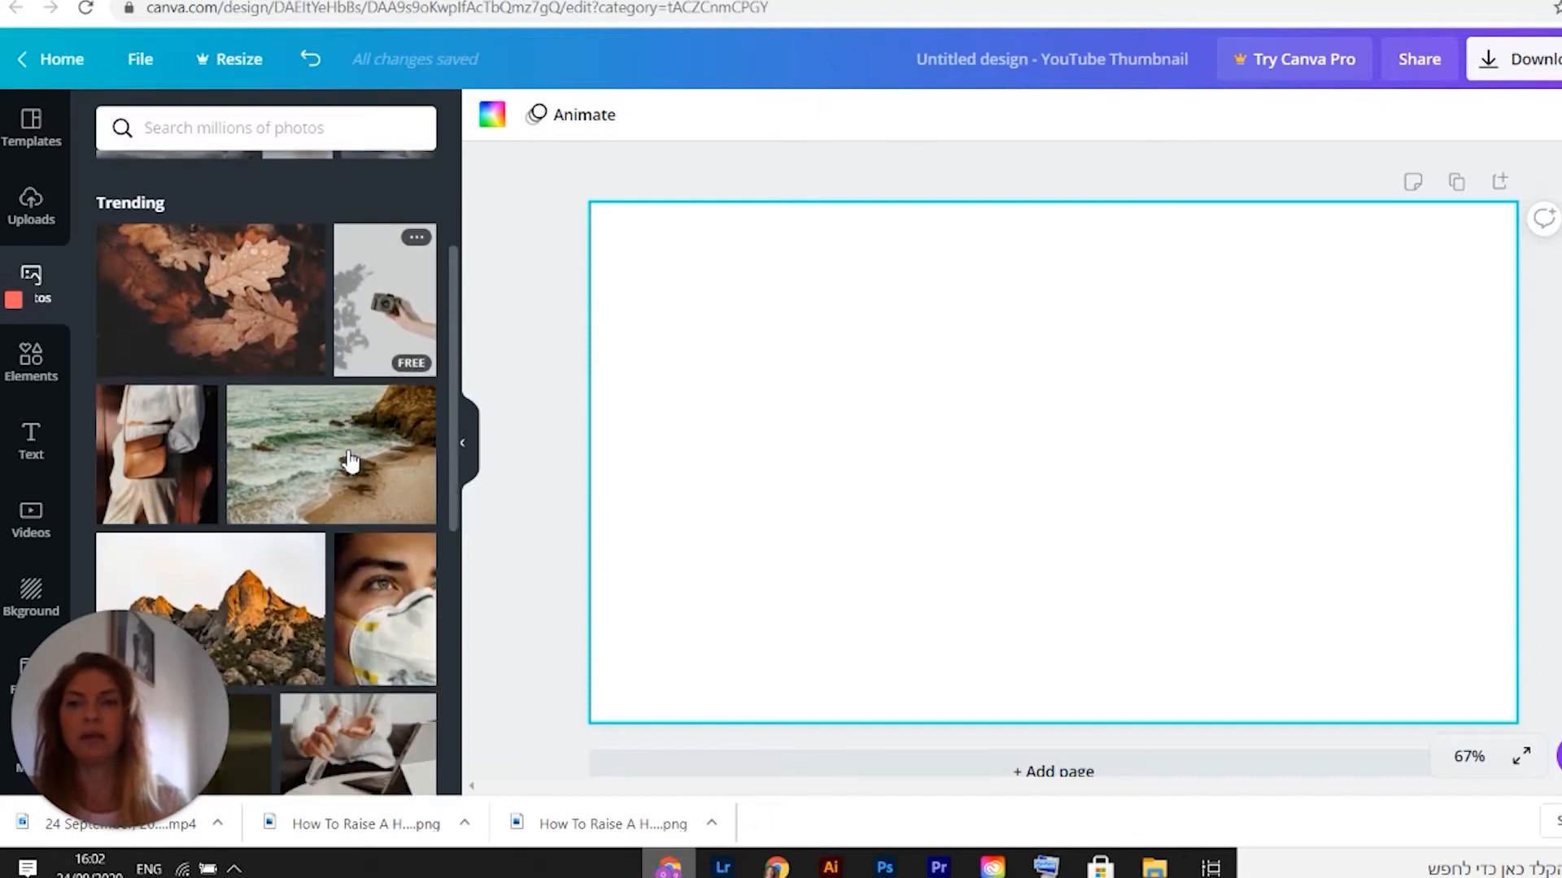
{"action": "scroll", "coordinate": [350, 461], "scroll_direction": "up", "scroll_amount": 6}
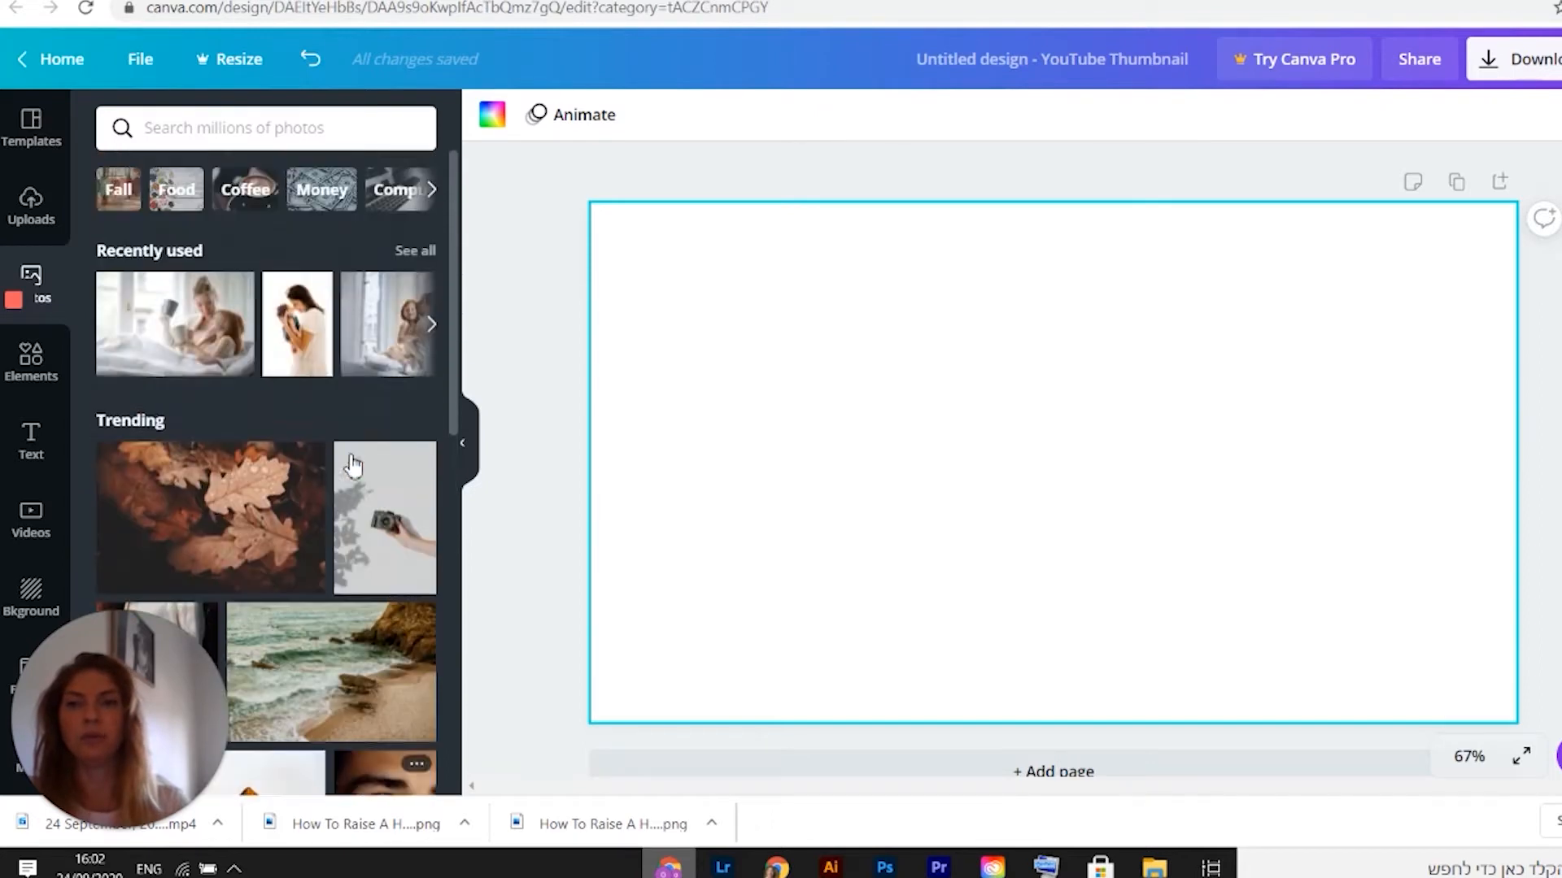
{"action": "left_click", "coordinate": [151, 354]}
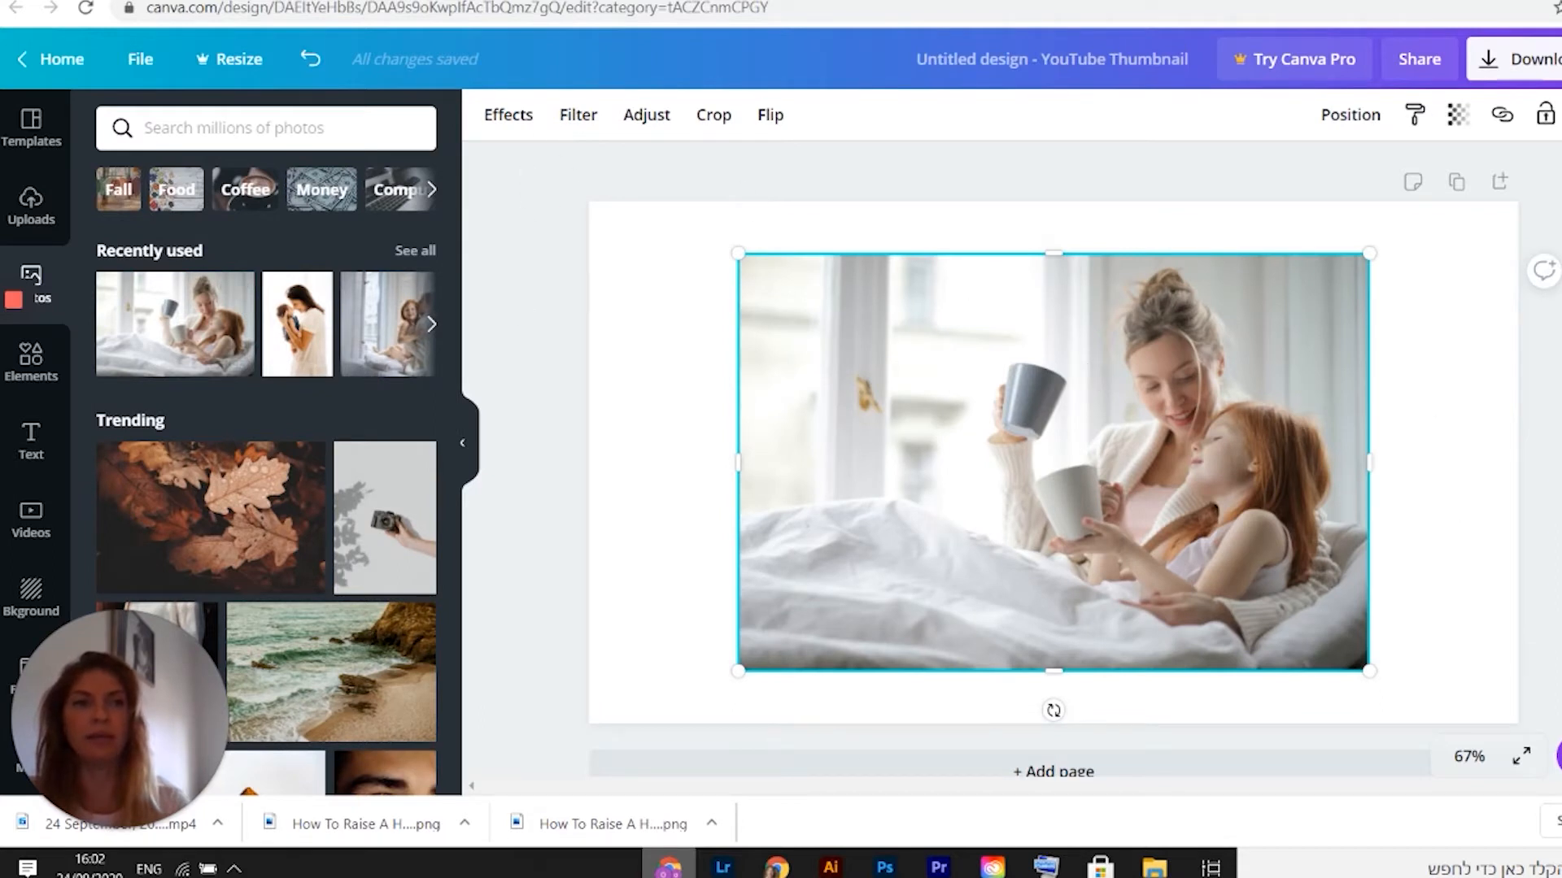
{"action": "key", "text": "Delete"}
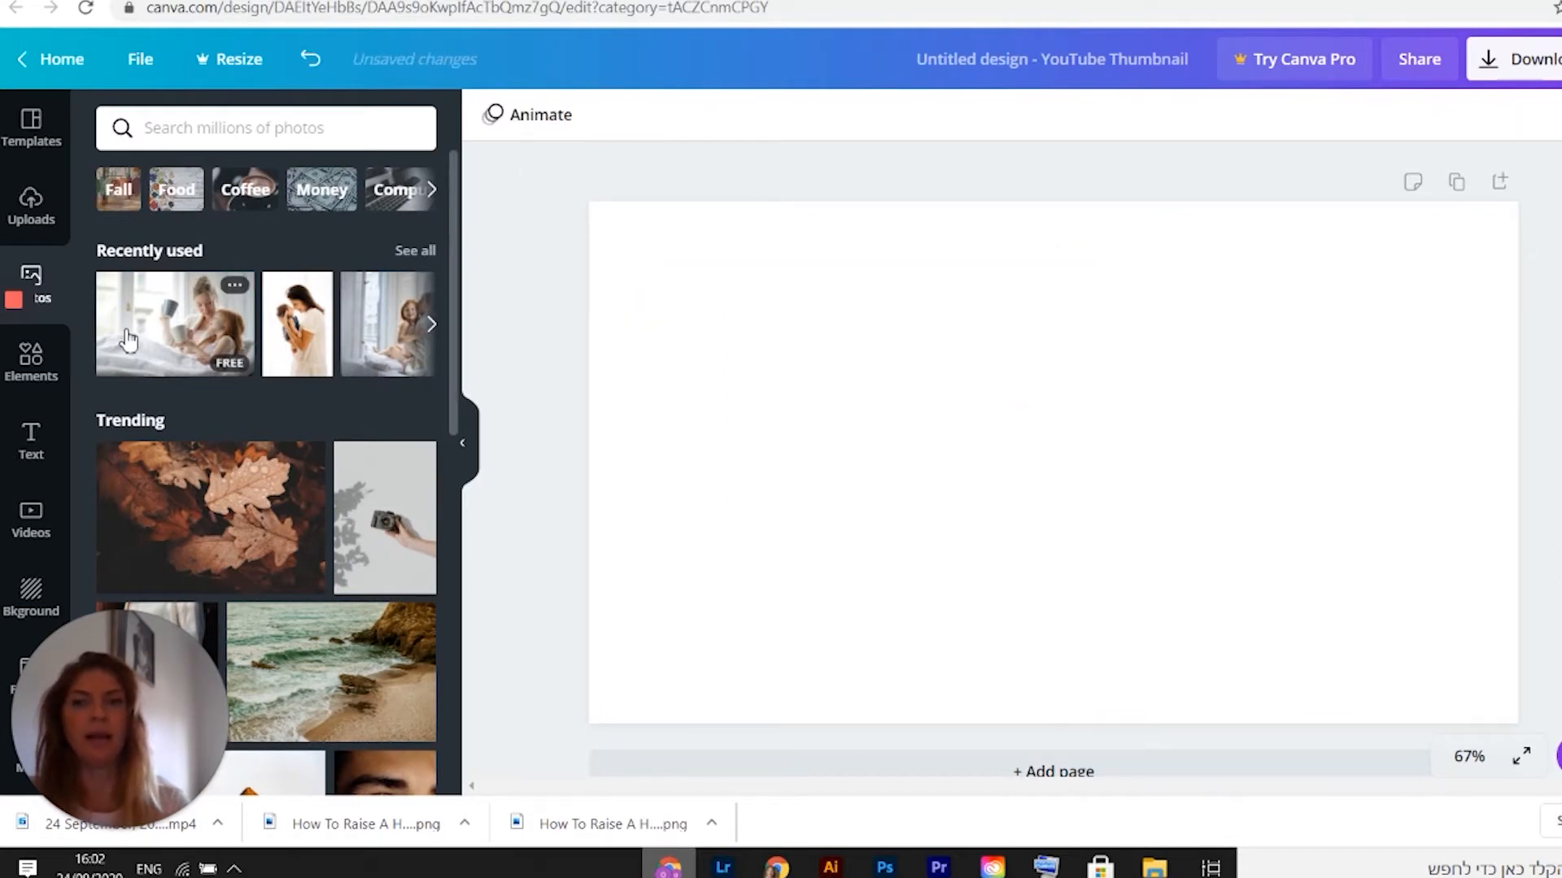
{"action": "left_click_drag", "start_coordinate": [161, 340], "coordinate": [607, 456]}
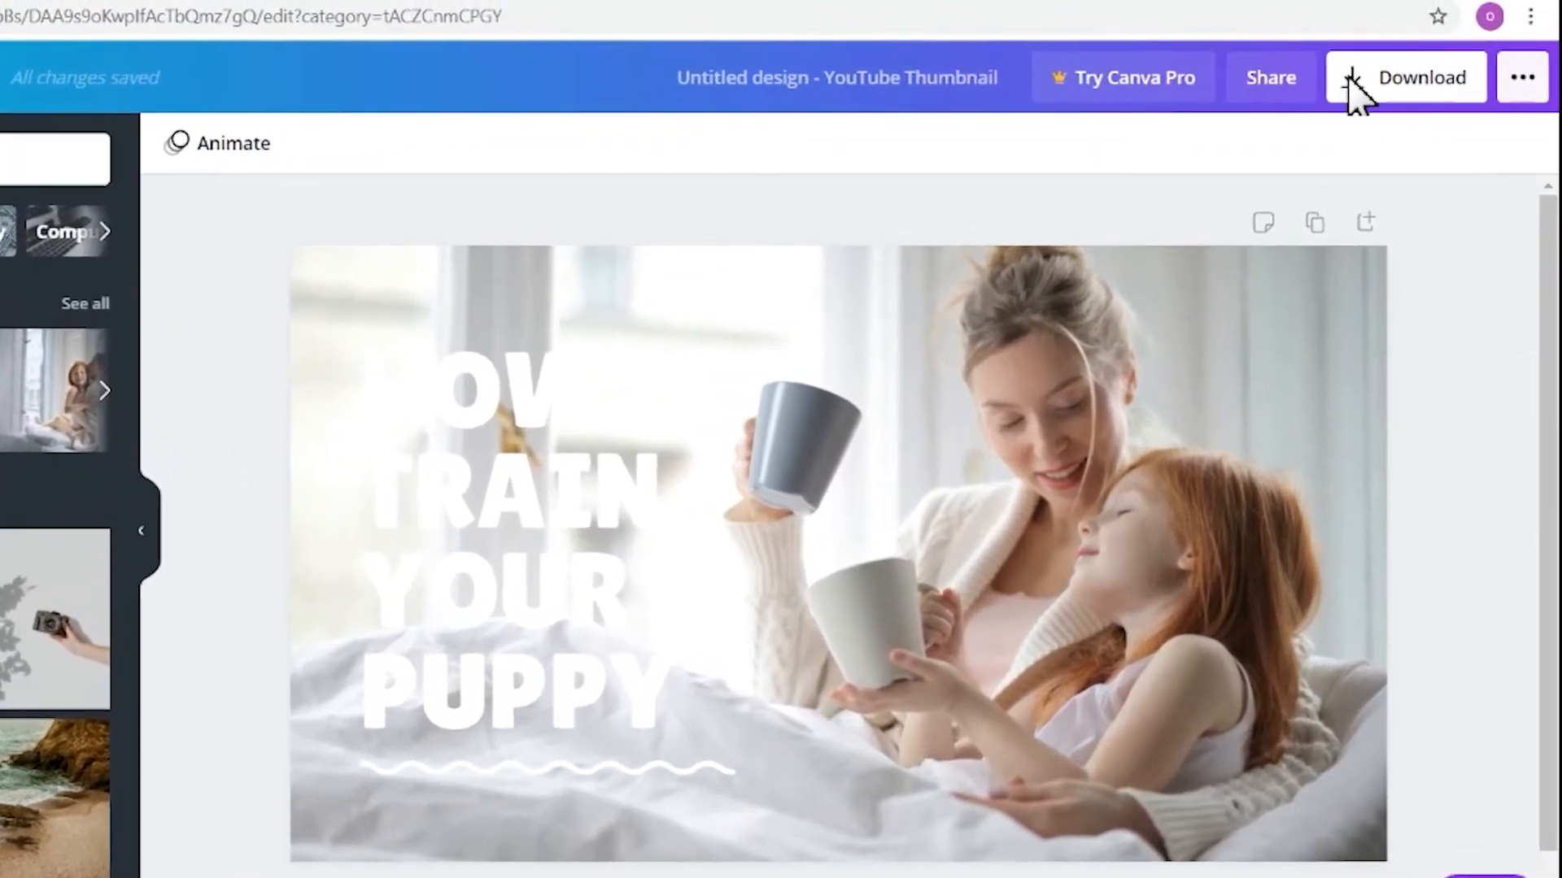
{"action": "left_click", "coordinate": [1366, 82]}
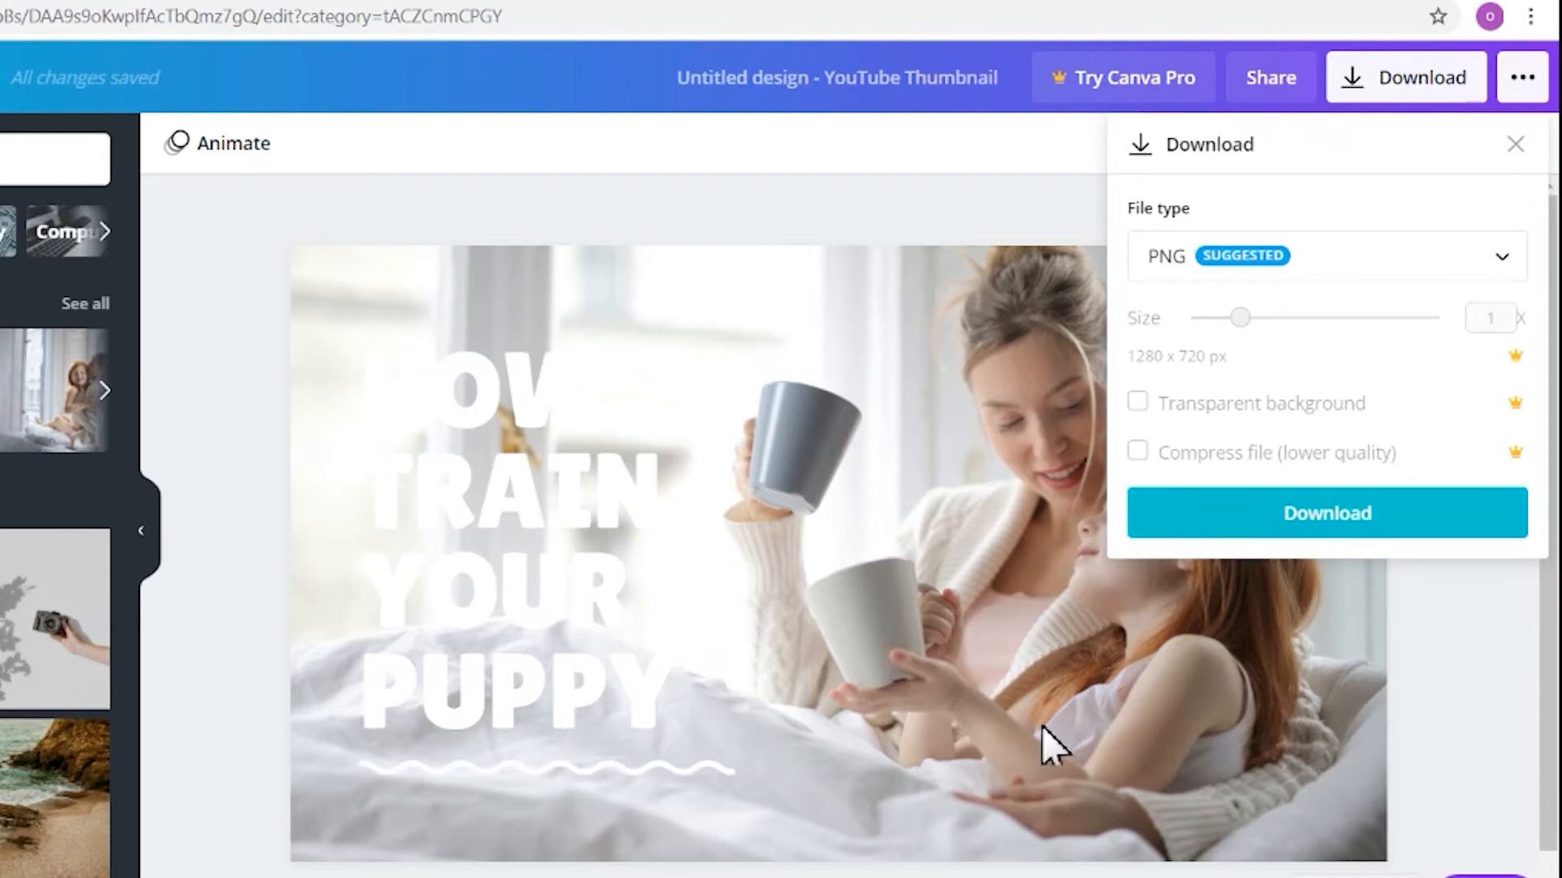
{"action": "left_click", "coordinate": [1350, 78]}
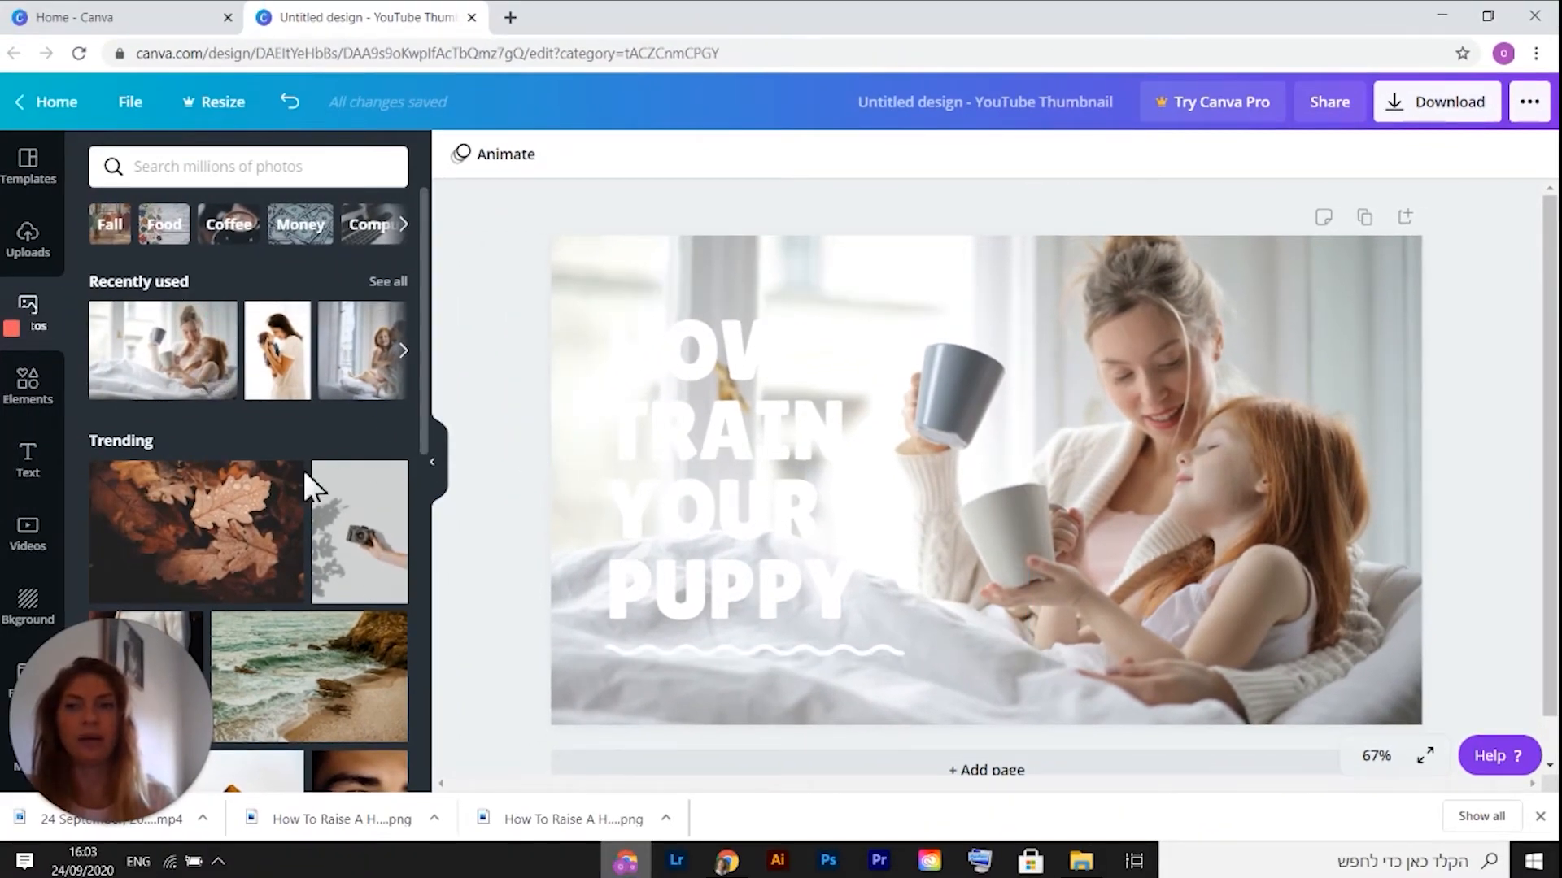
Step: Set the "How to Train Your Puppy" heading's font to Roboto and its colour to the darkest brown of the photo colours
{"action": "left_click", "coordinate": [900, 415]}
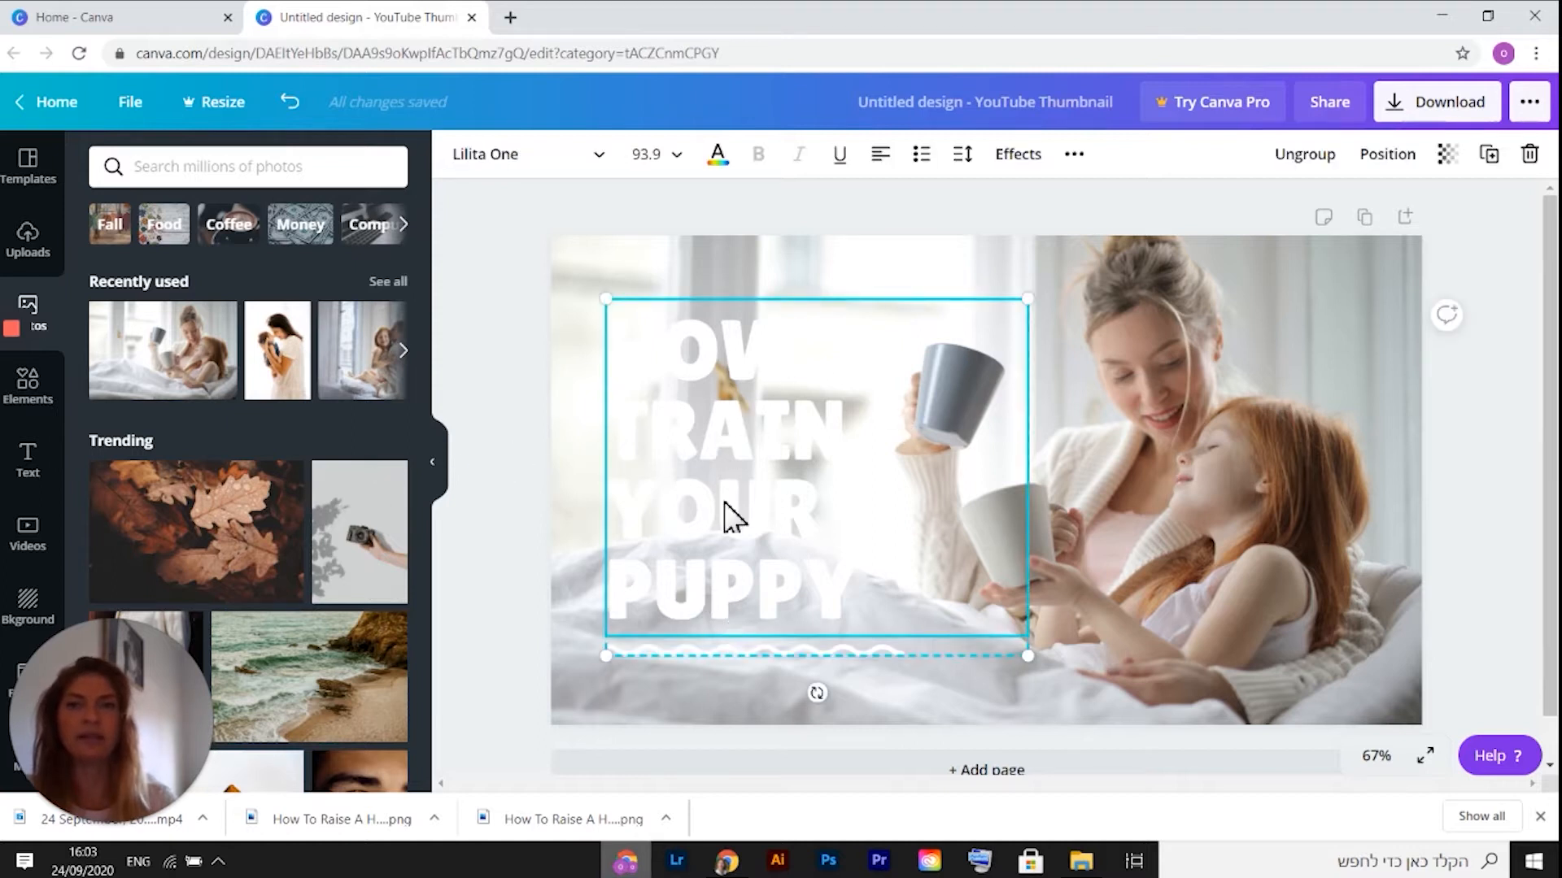
{"action": "left_click", "coordinate": [596, 177]}
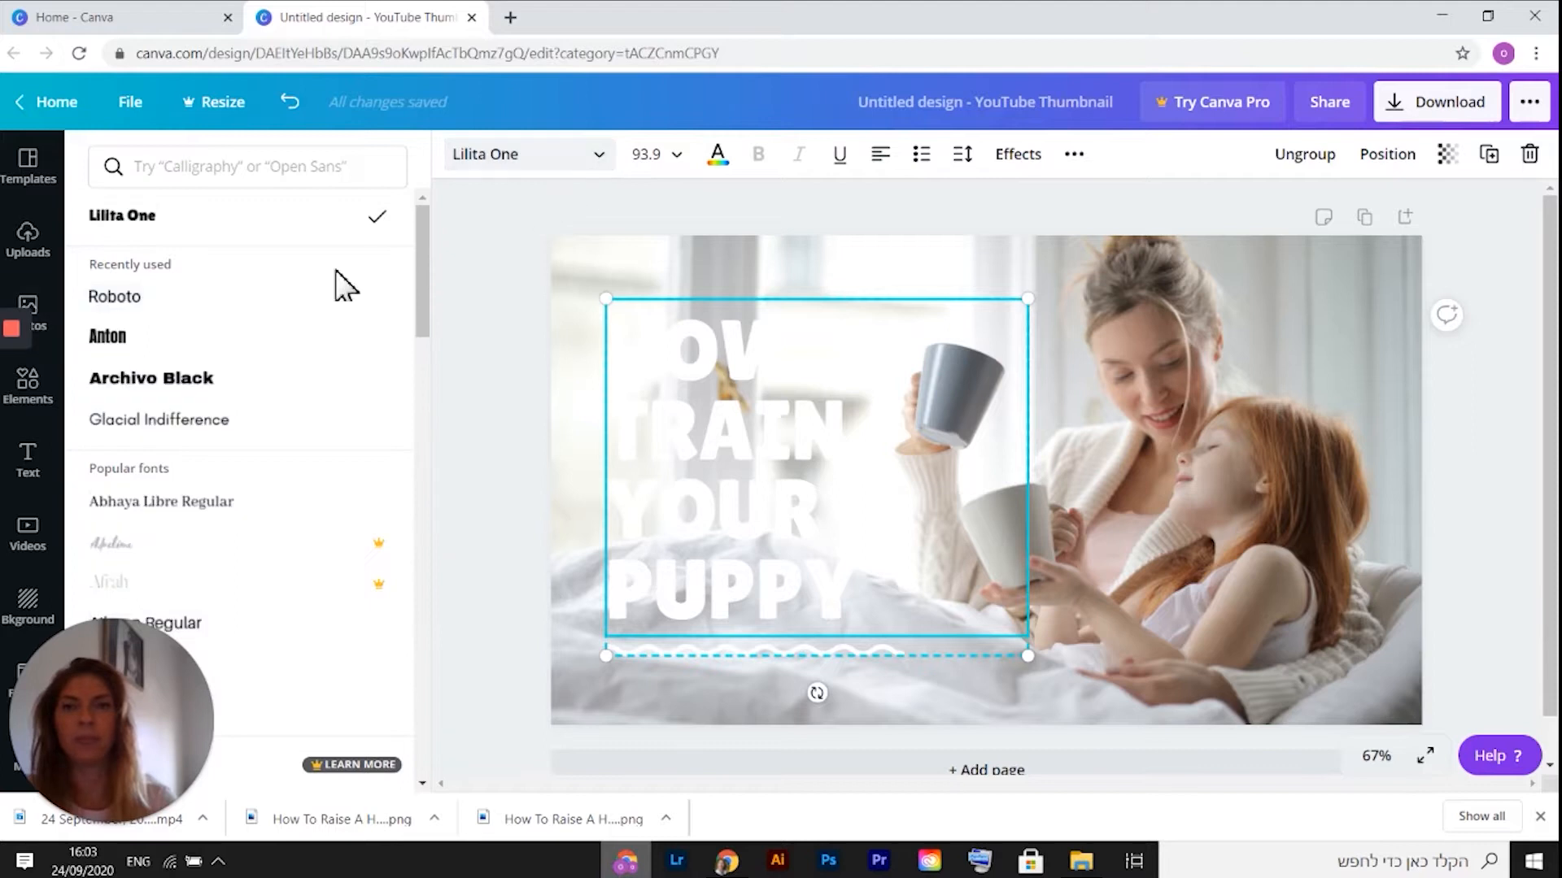
{"action": "scroll", "coordinate": [285, 432], "scroll_direction": "down", "scroll_amount": 5}
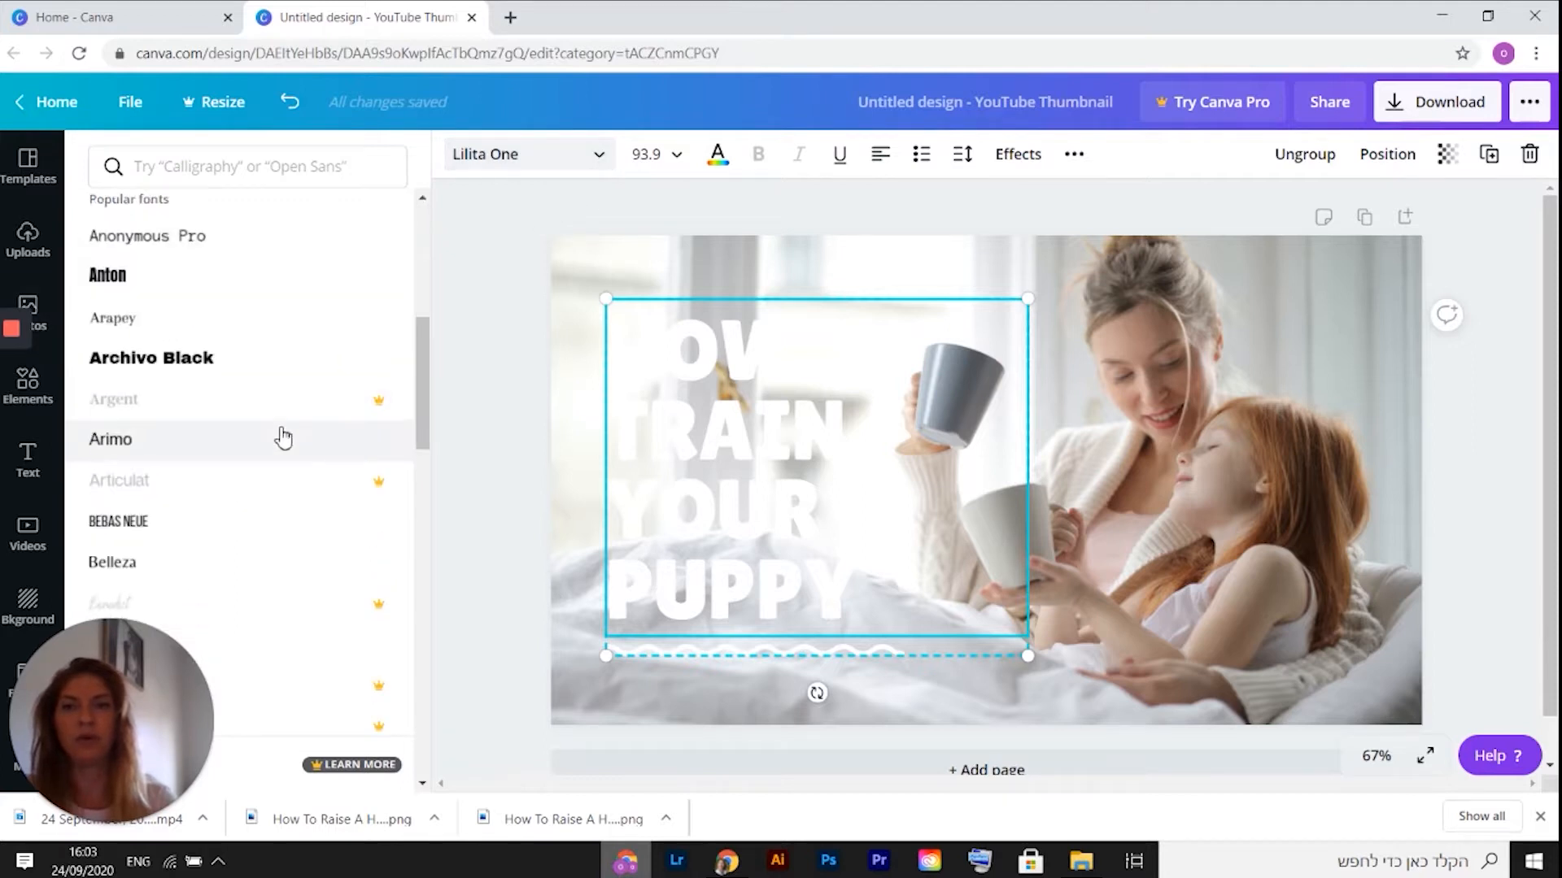
{"action": "scroll", "coordinate": [306, 442], "scroll_direction": "up", "scroll_amount": 4}
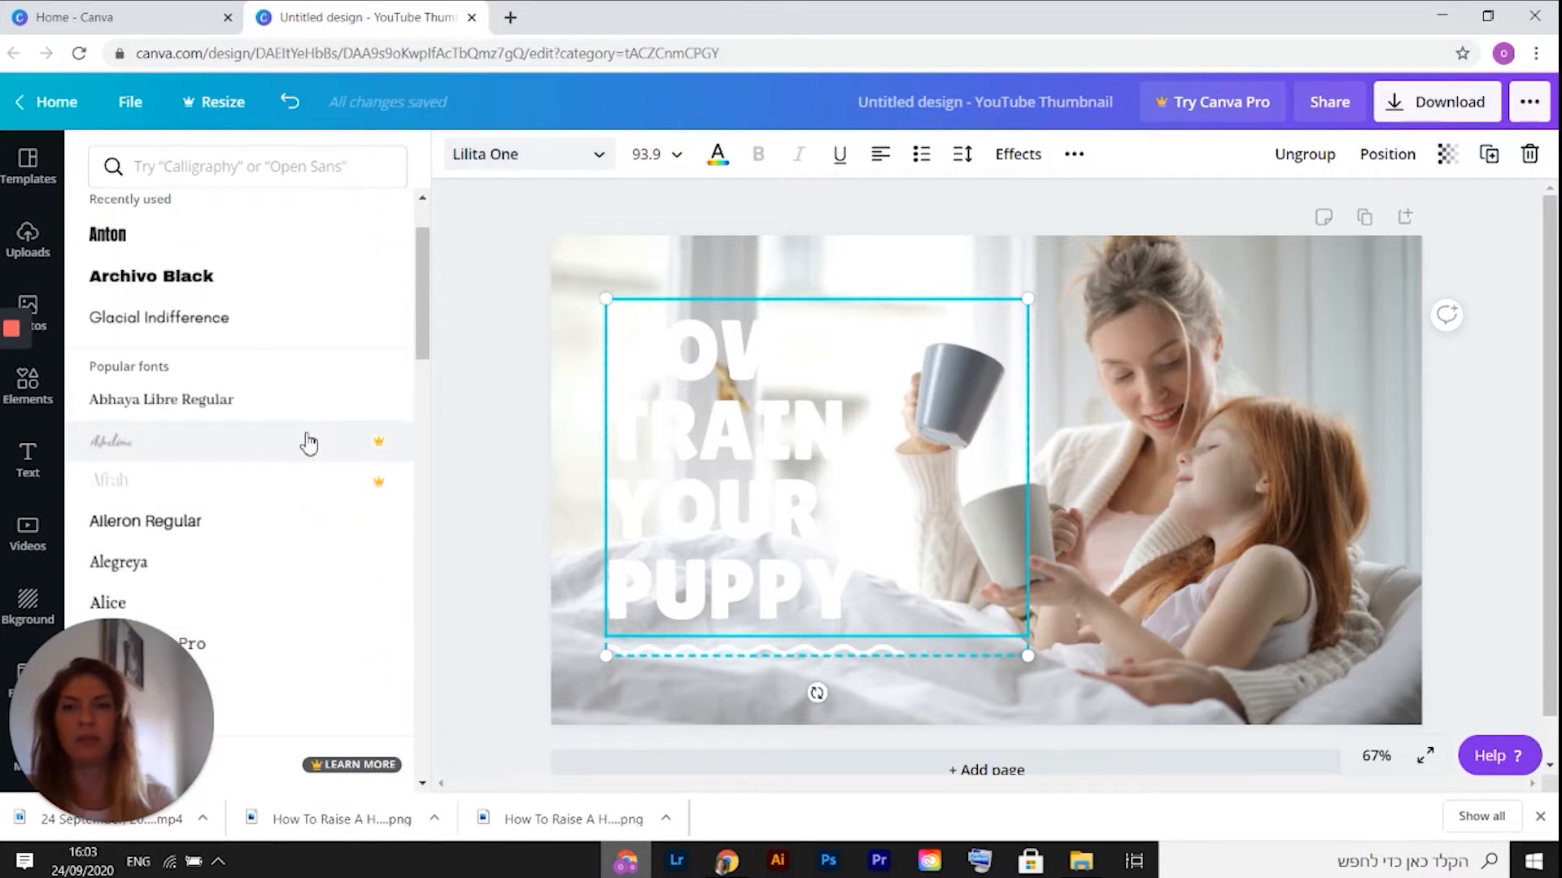
{"action": "left_click", "coordinate": [213, 172]}
{"action": "type", "text": "r"}
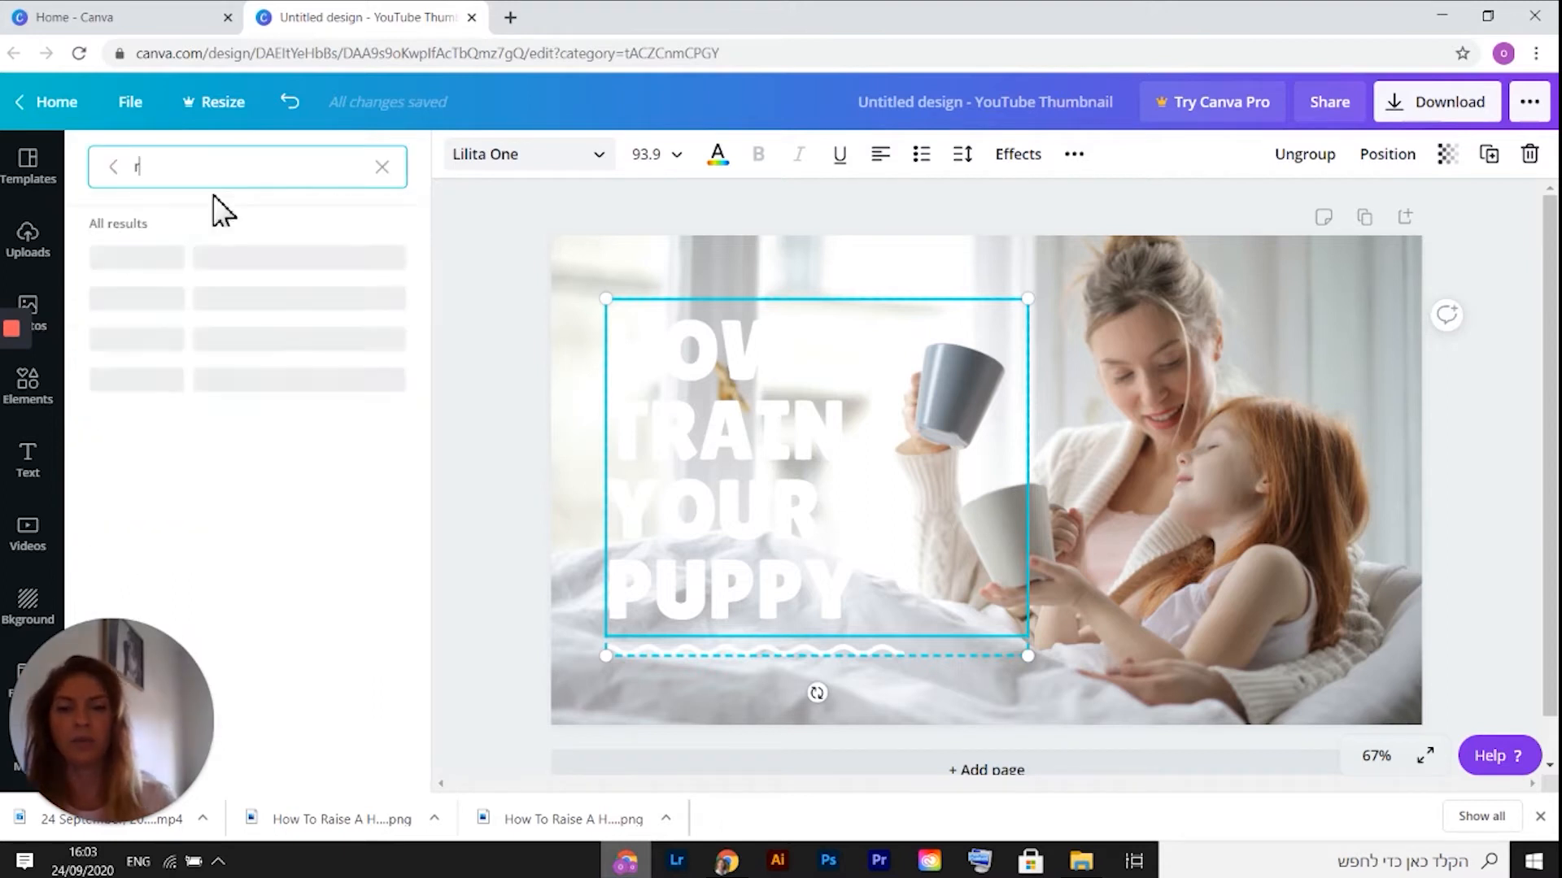
{"action": "type", "text": "oboto"}
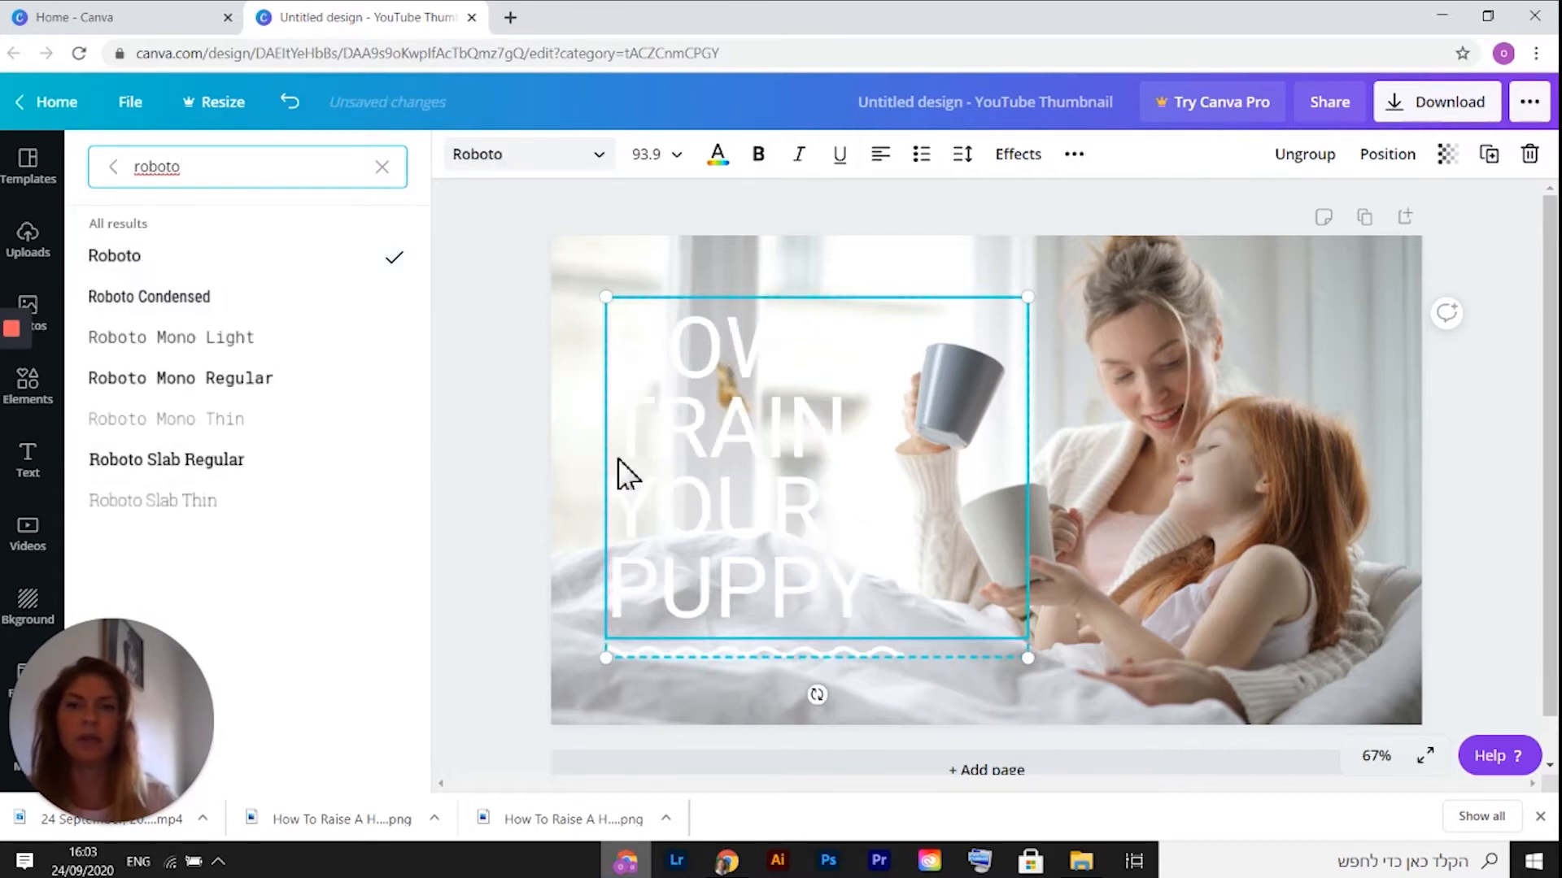
{"action": "left_click", "coordinate": [389, 173]}
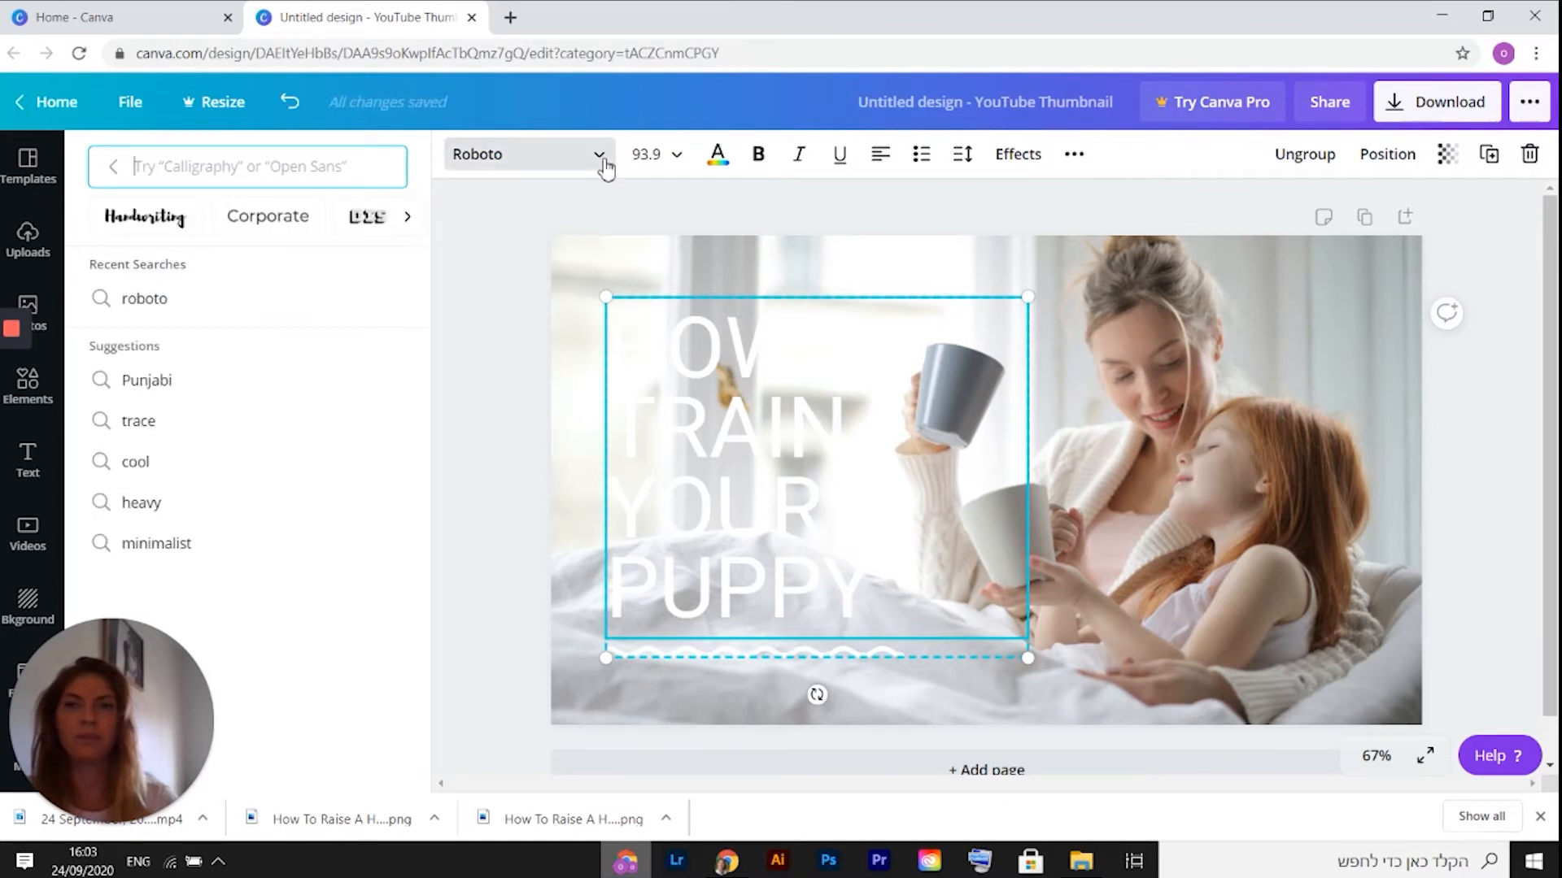
{"action": "left_click", "coordinate": [600, 156]}
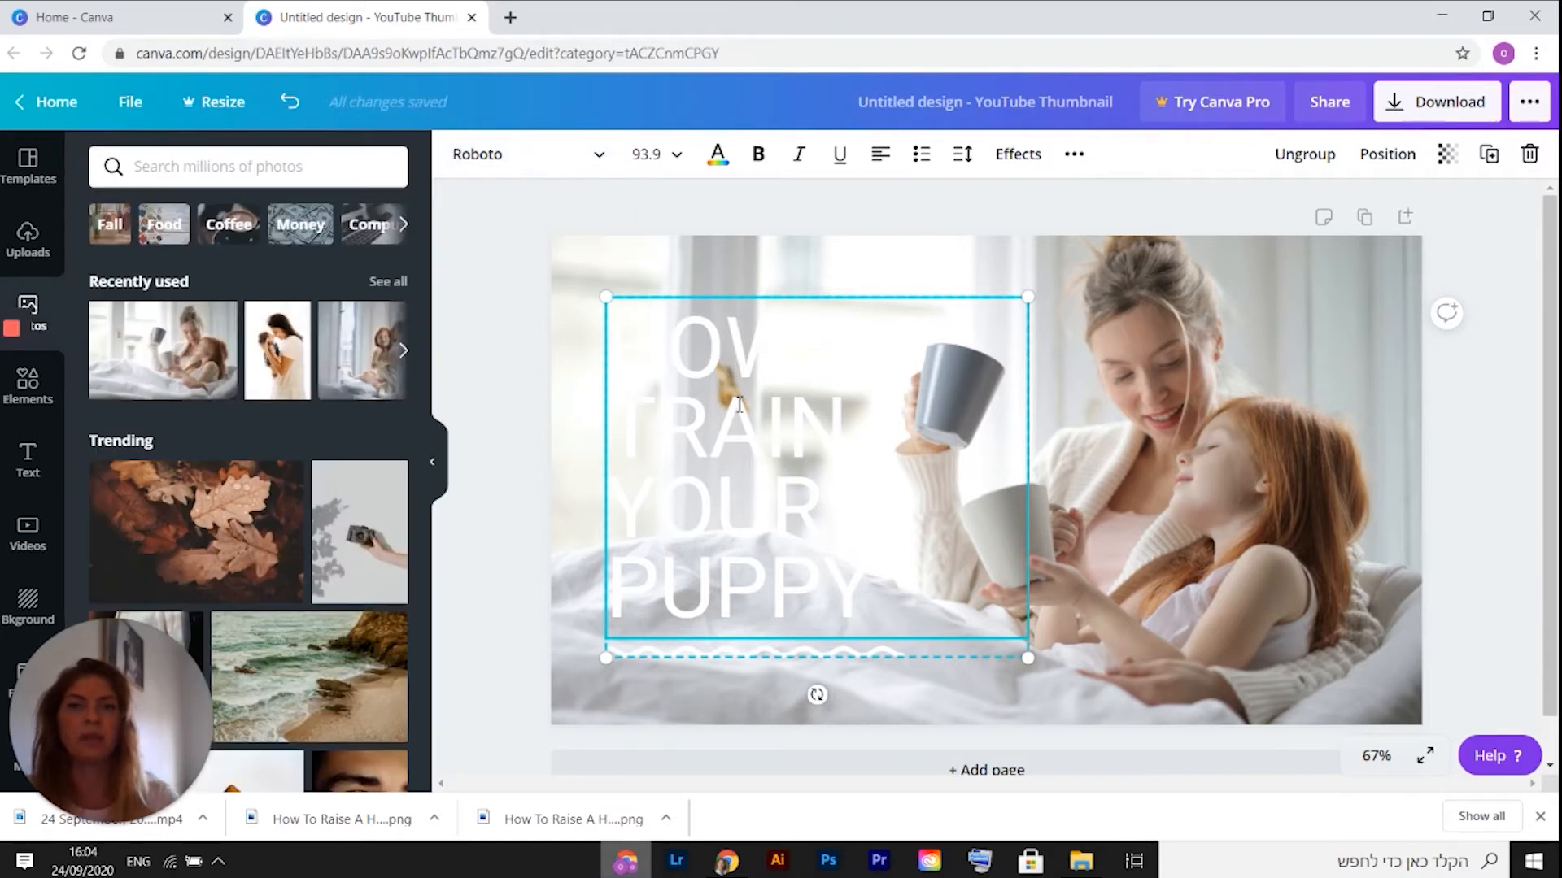
{"action": "left_click", "coordinate": [718, 154]}
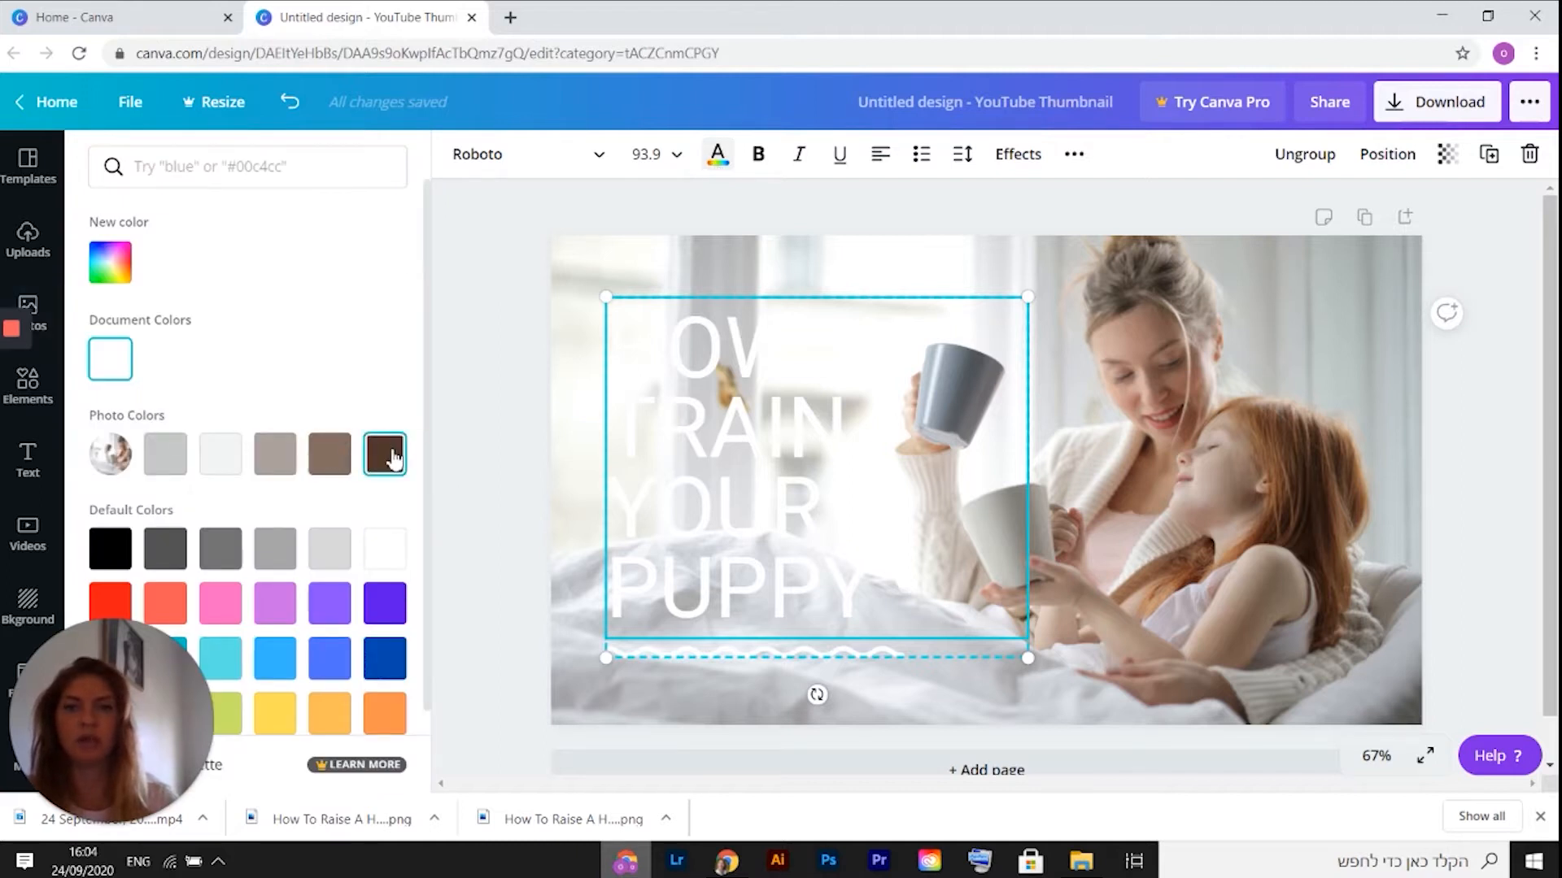
{"action": "left_click", "coordinate": [398, 460]}
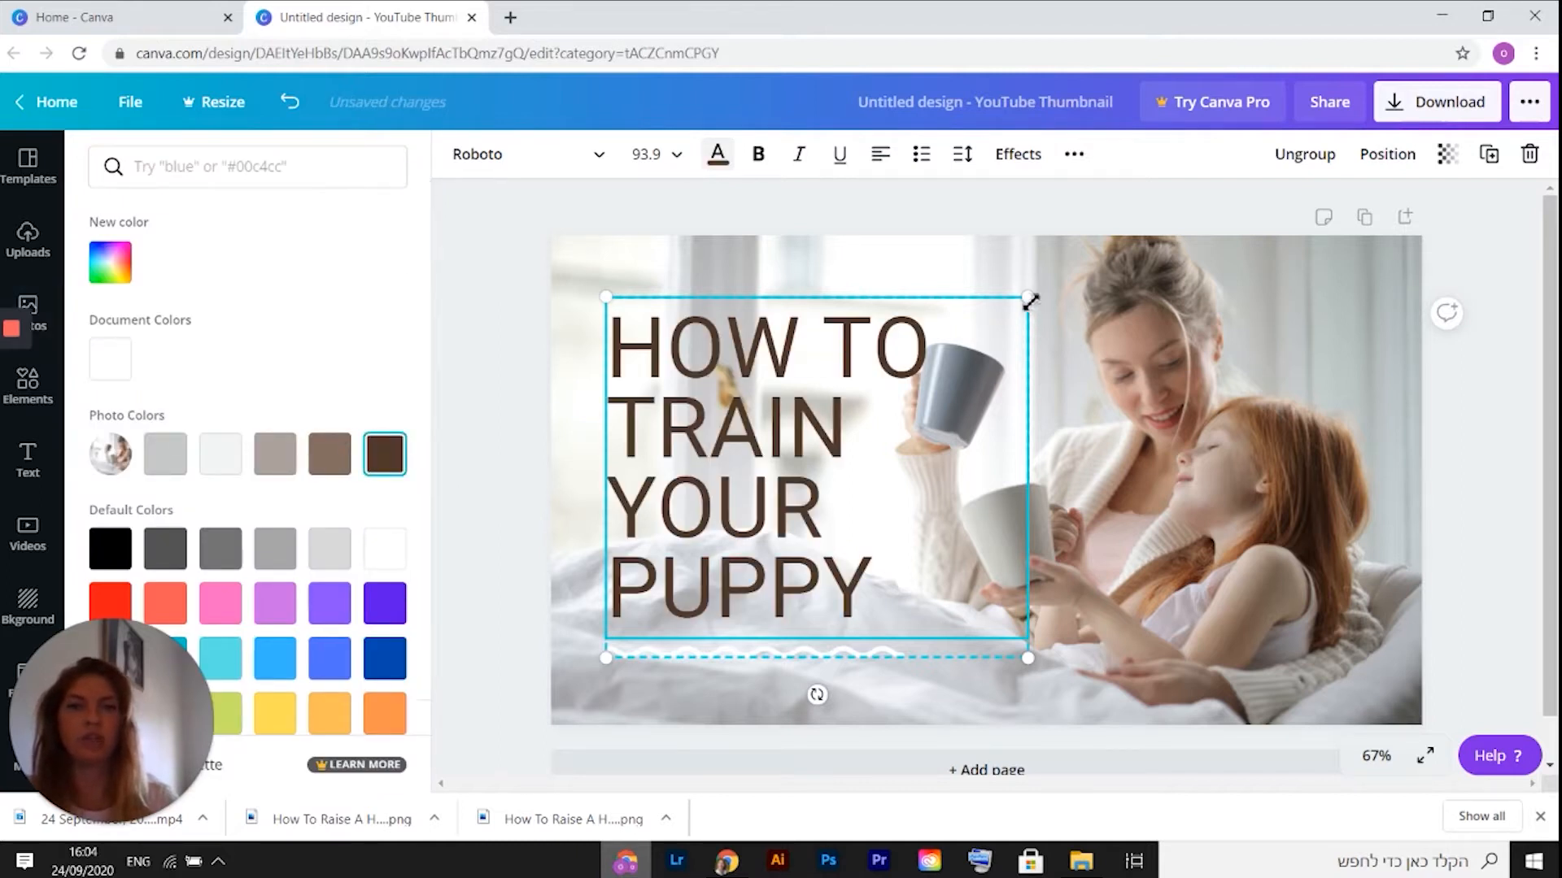
Step: Shrink the heading group to a font size of about 81.2 and move it slightly higher on the thumbnail
{"action": "left_click_drag", "start_coordinate": [1092, 250], "coordinate": [1021, 330]}
{"action": "left_click", "coordinate": [1026, 499]}
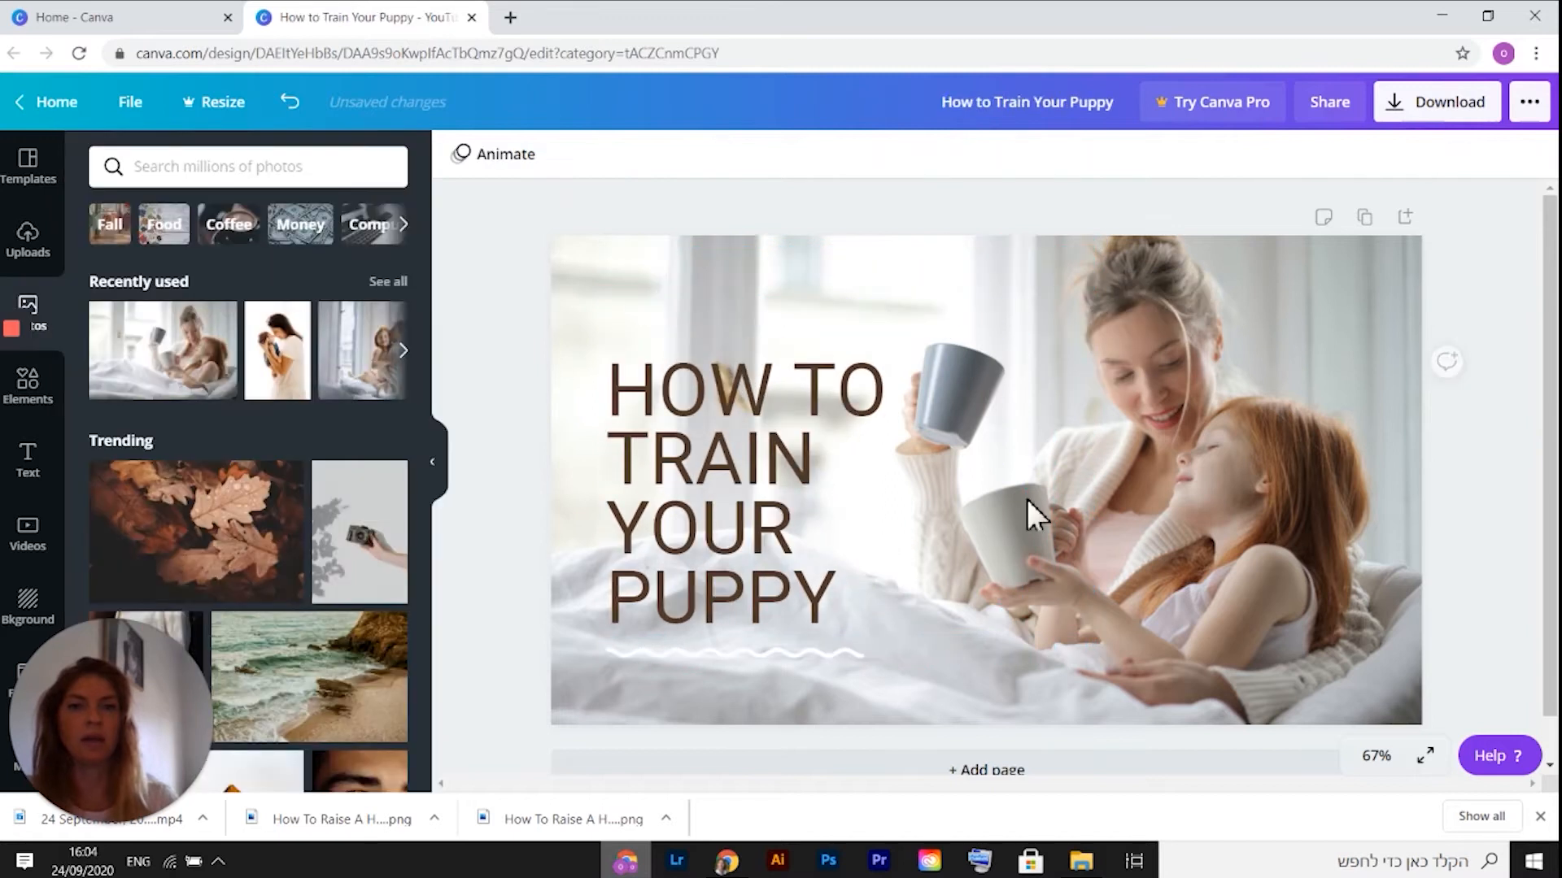
{"action": "left_click_drag", "start_coordinate": [707, 456], "coordinate": [704, 406]}
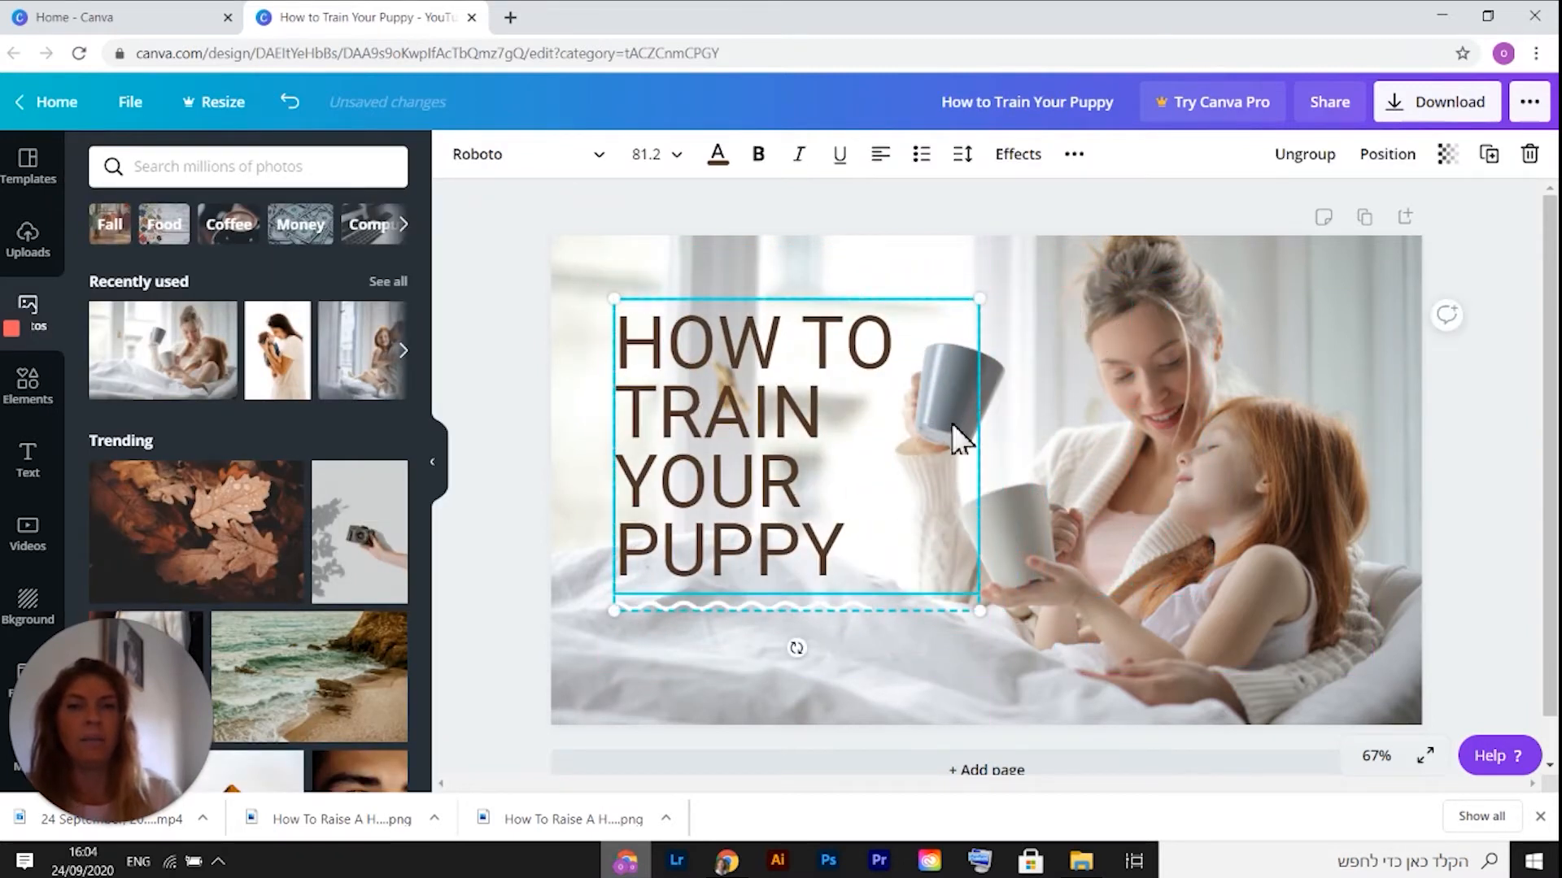
Step: Apply the Lift text effect to the "How to Train Your Puppy" heading and make the text bold
{"action": "left_click", "coordinate": [1027, 160]}
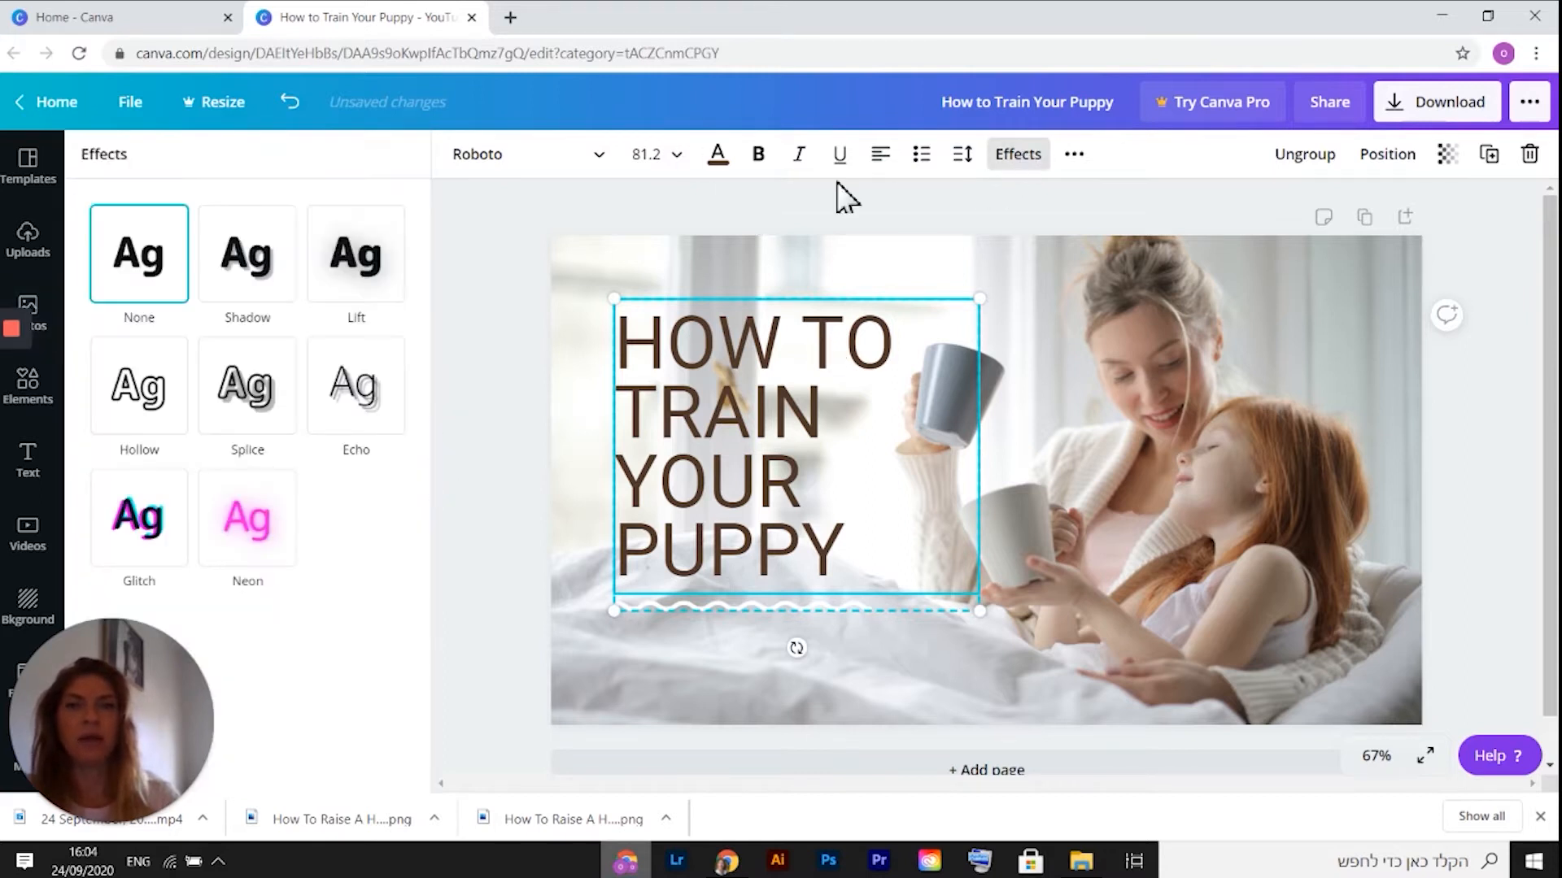
{"action": "left_click", "coordinate": [257, 270]}
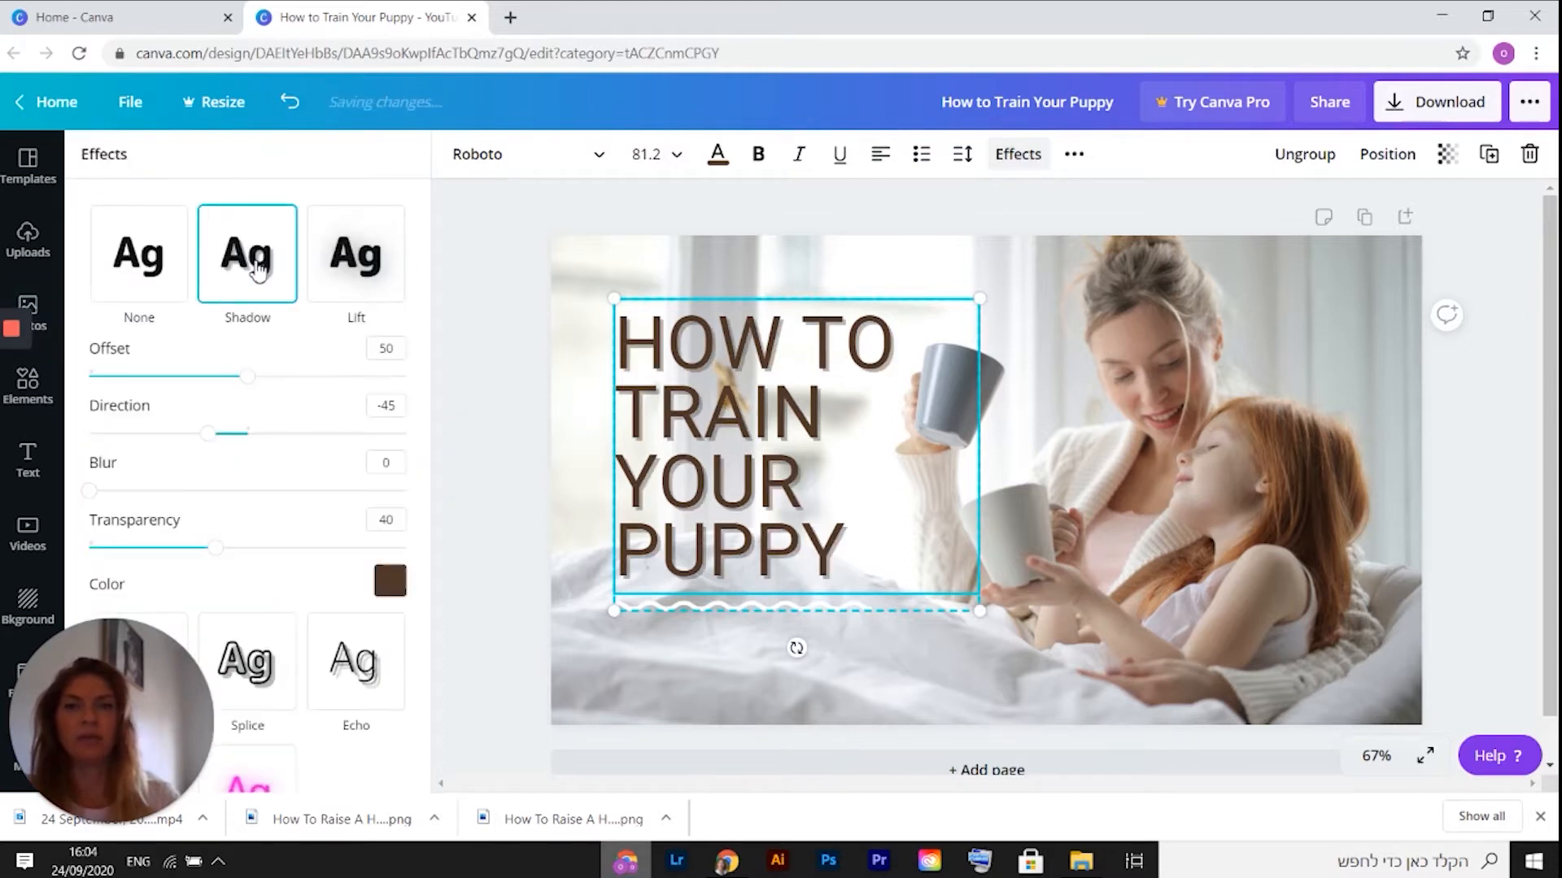
{"action": "left_click", "coordinate": [370, 281]}
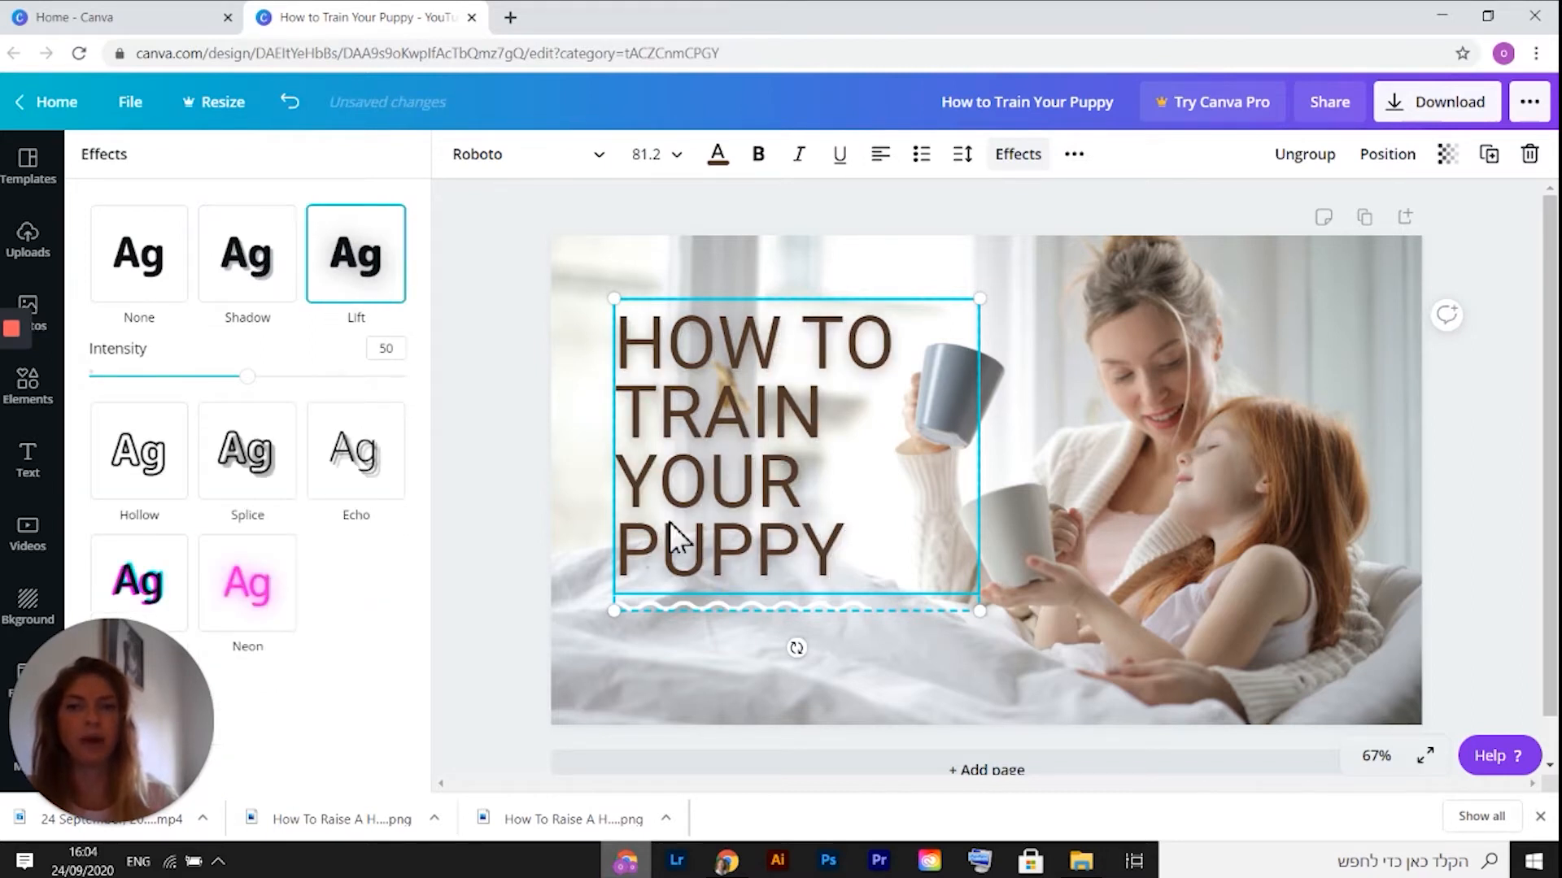
{"action": "left_click", "coordinate": [1468, 501]}
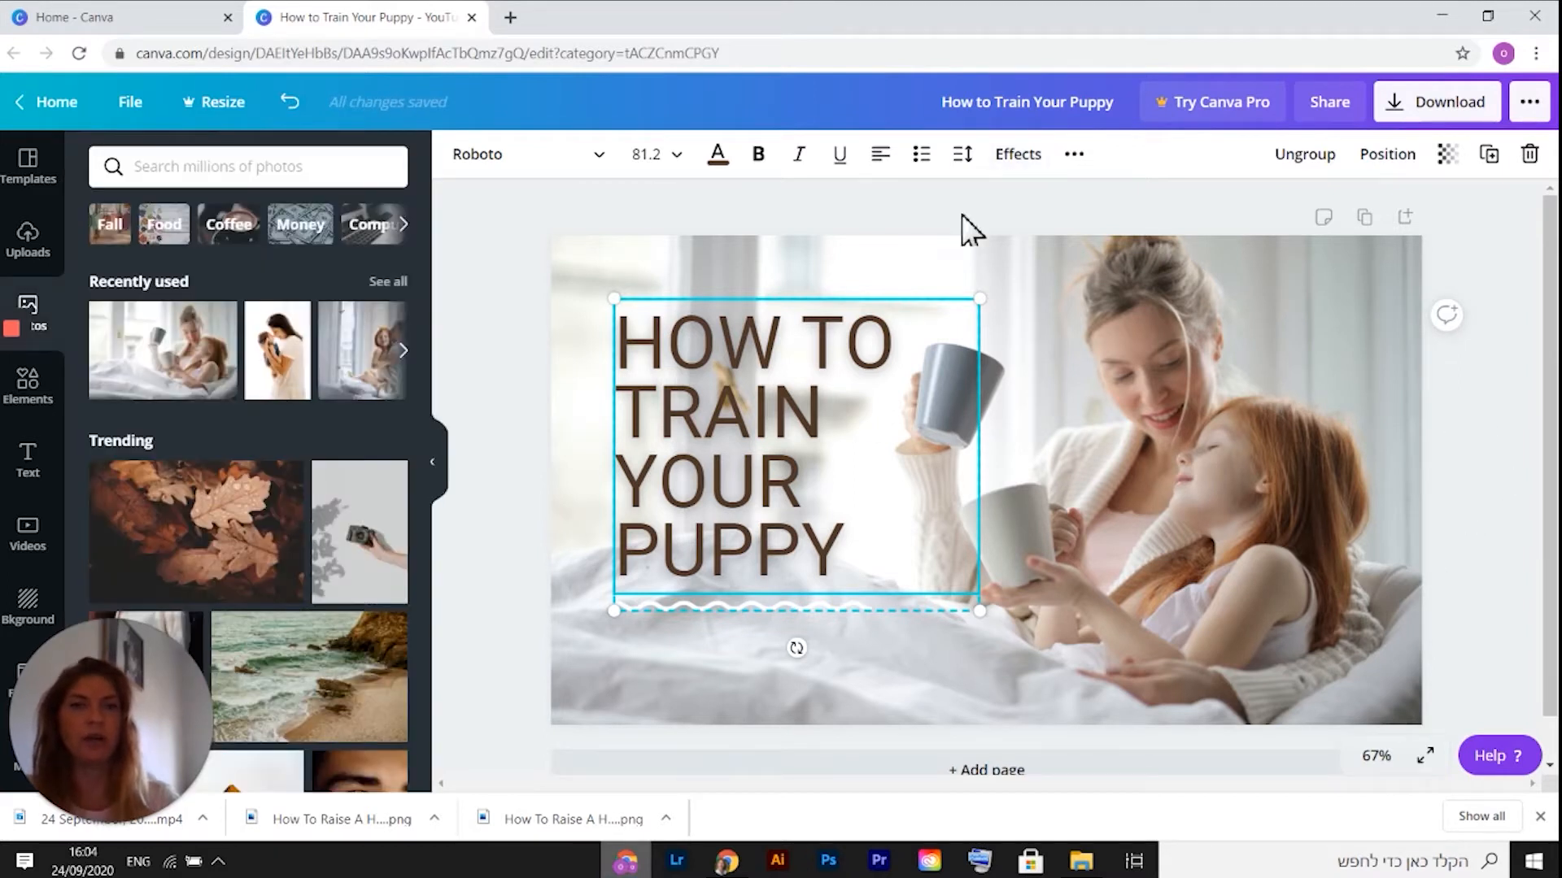
{"action": "left_click", "coordinate": [758, 156]}
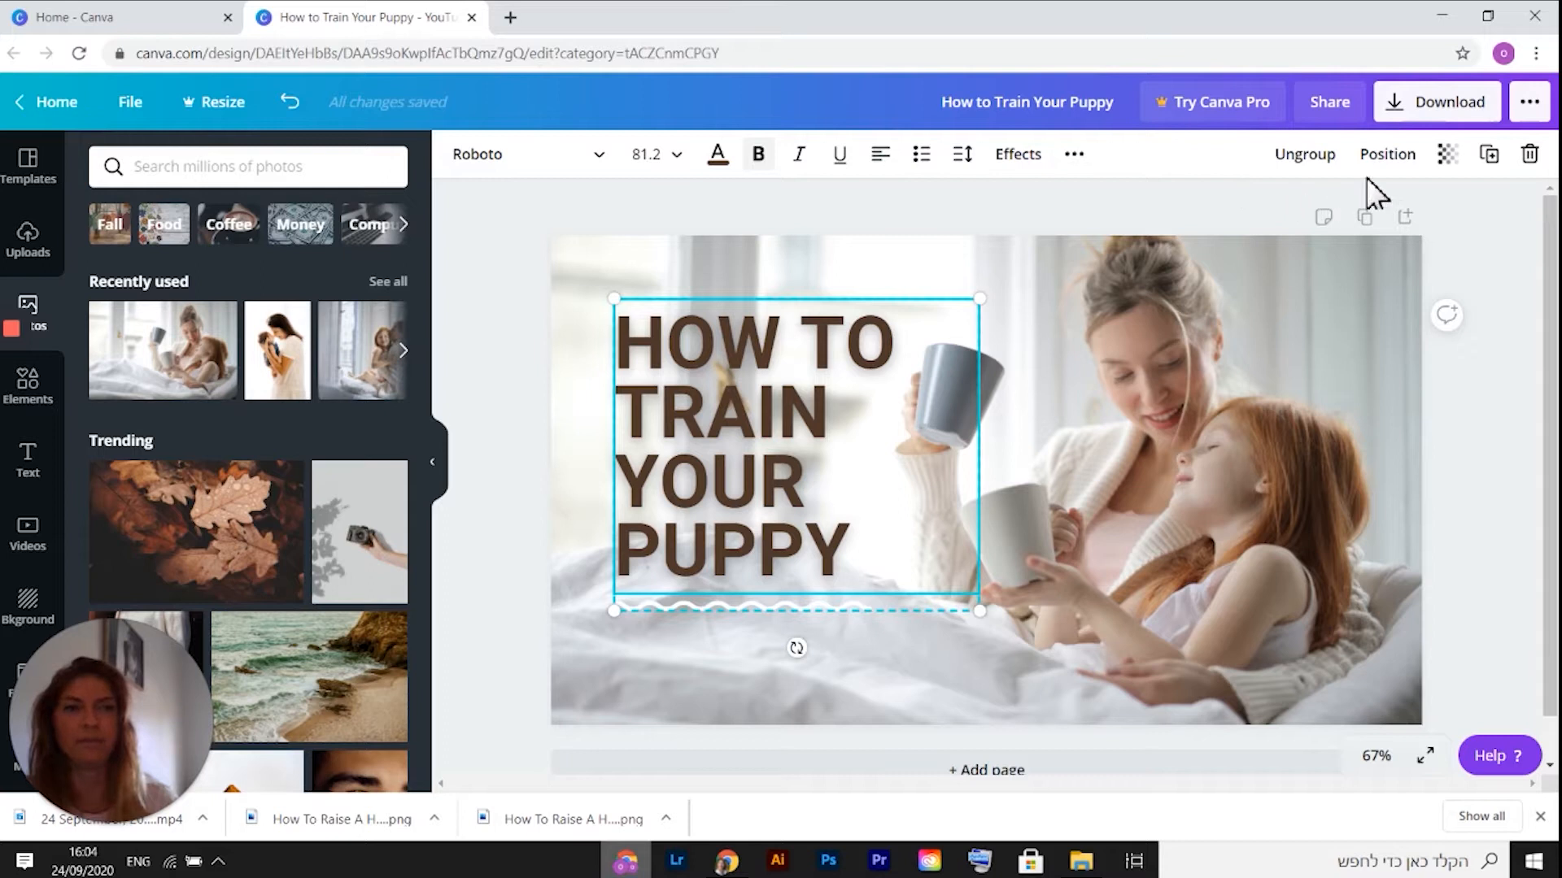
Step: Check the transparency setting of the heading group
{"action": "left_click", "coordinate": [1445, 155]}
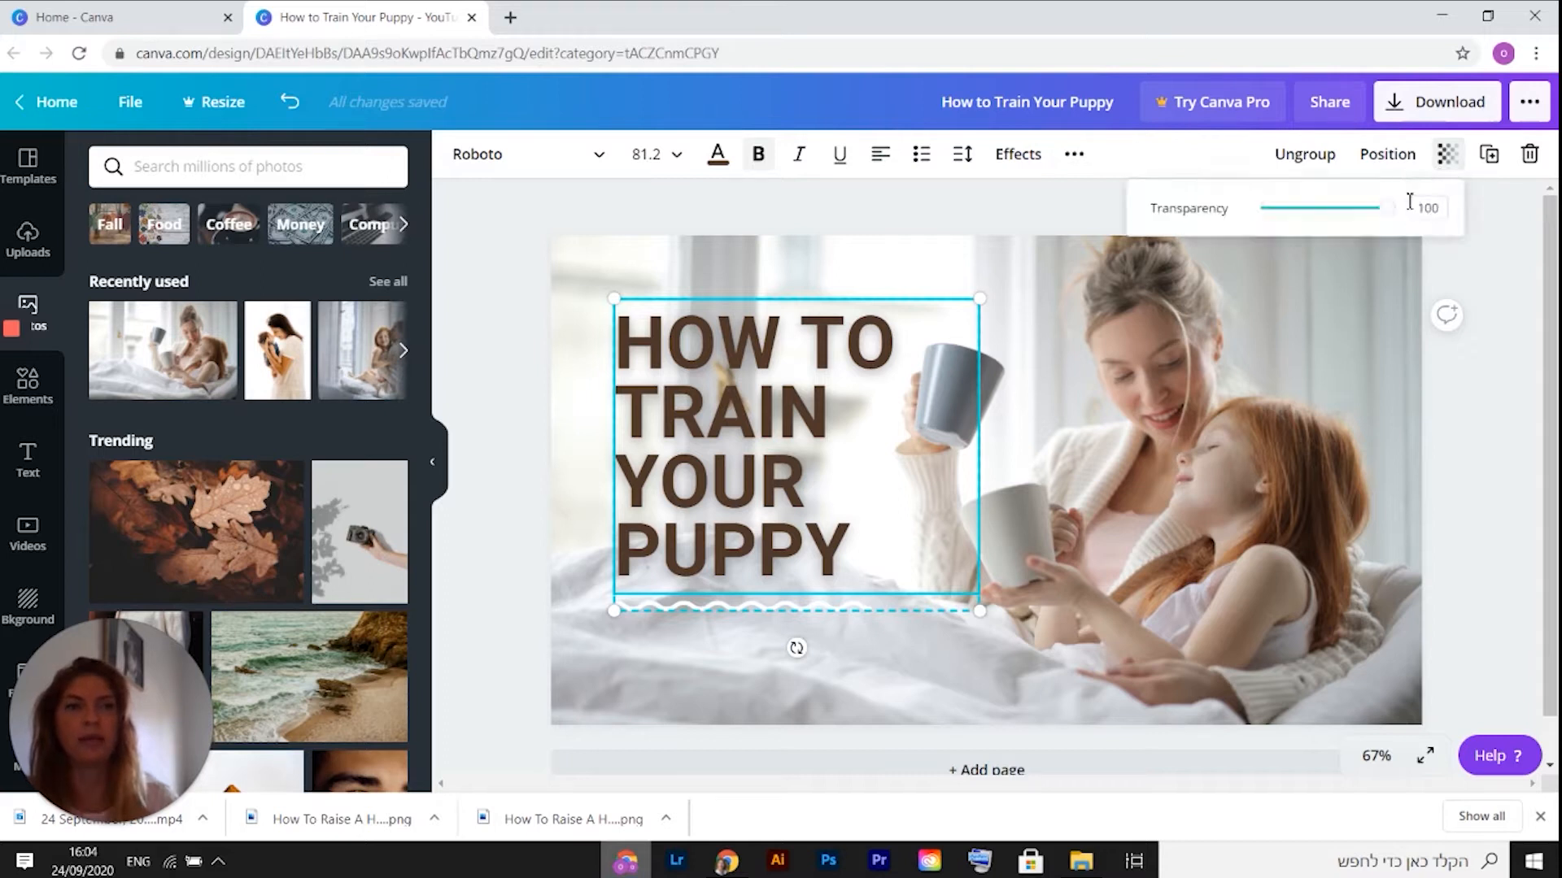
{"action": "mouse_move", "coordinate": [1389, 216]}
{"action": "left_mouse_down"}
{"action": "mouse_move", "coordinate": [1276, 214]}
{"action": "mouse_move", "coordinate": [1415, 218]}
{"action": "left_mouse_up"}
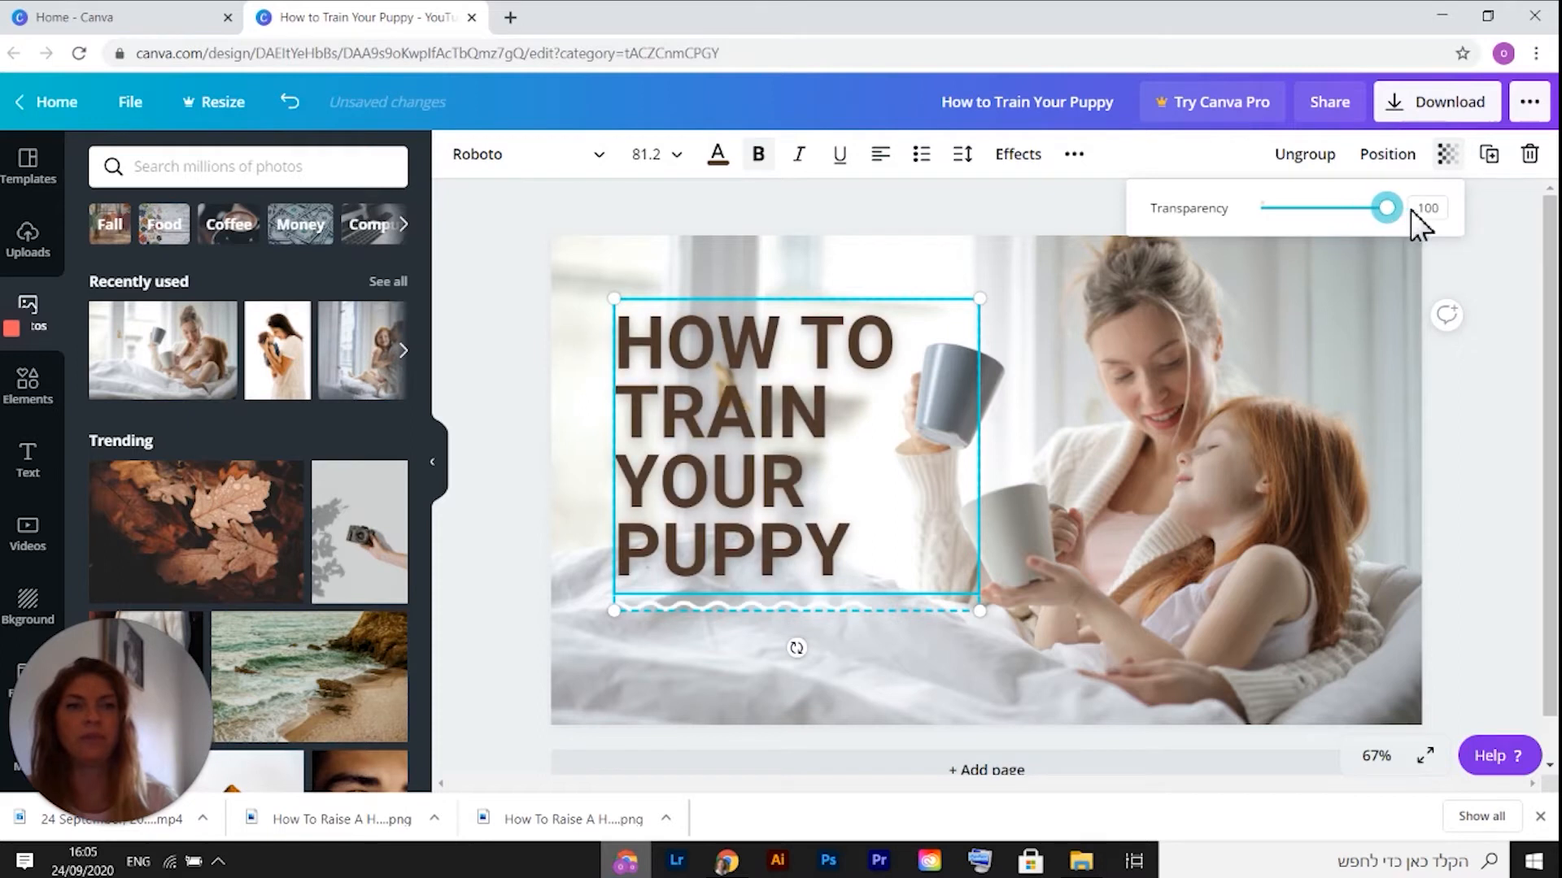
{"action": "left_click", "coordinate": [1449, 157]}
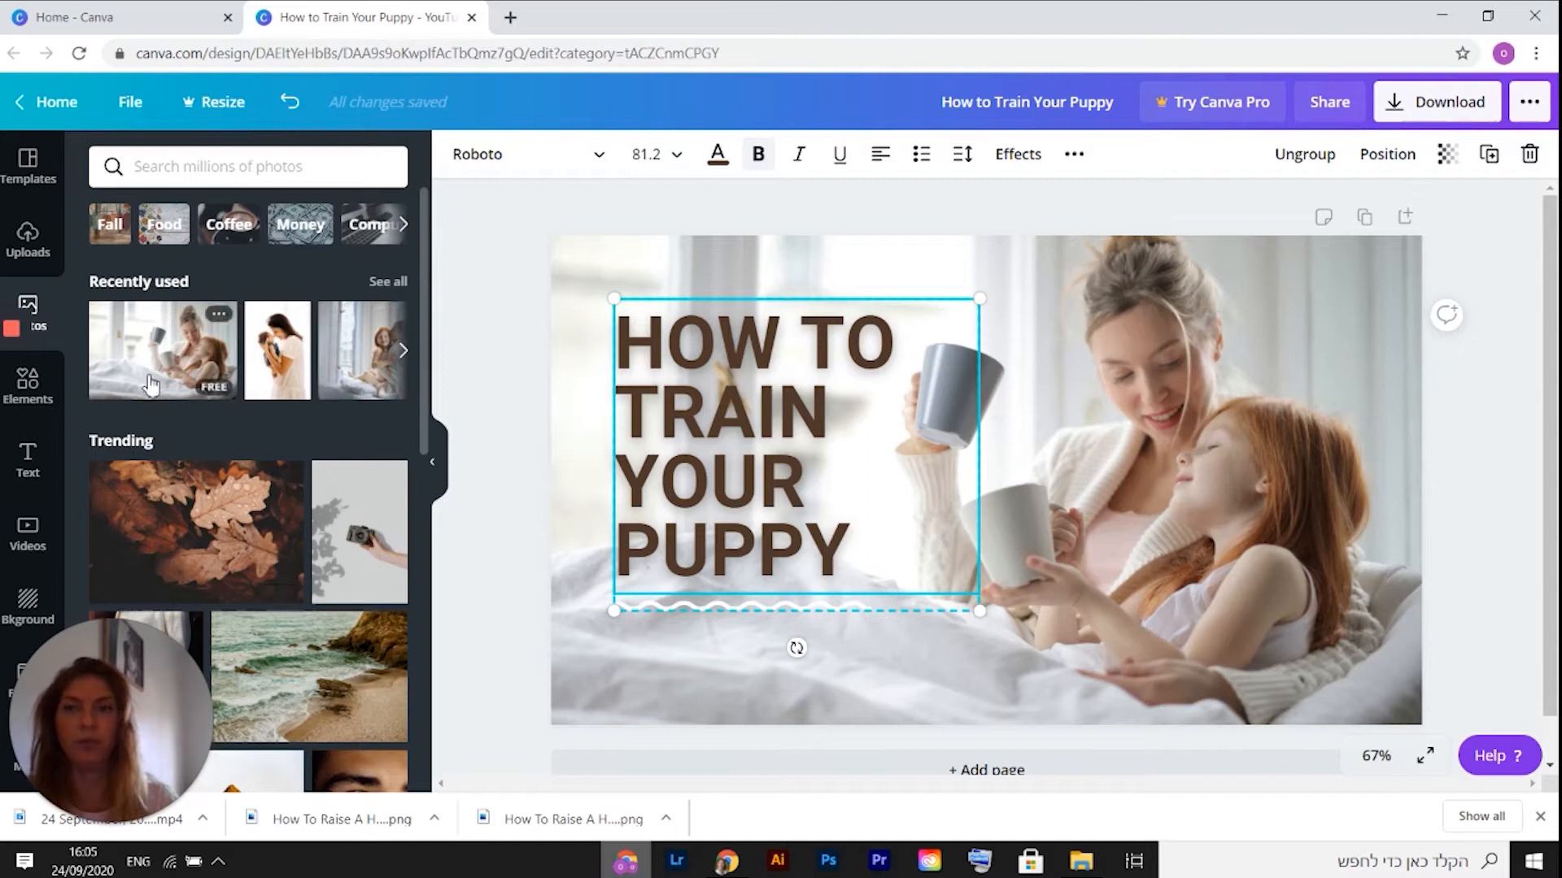
Step: Upload the Unsplash portrait of the blonde woman in a striped top from the Downloads folder, and trash imageedit_3_7119126332.png from the uploads
{"action": "left_click", "coordinate": [29, 240]}
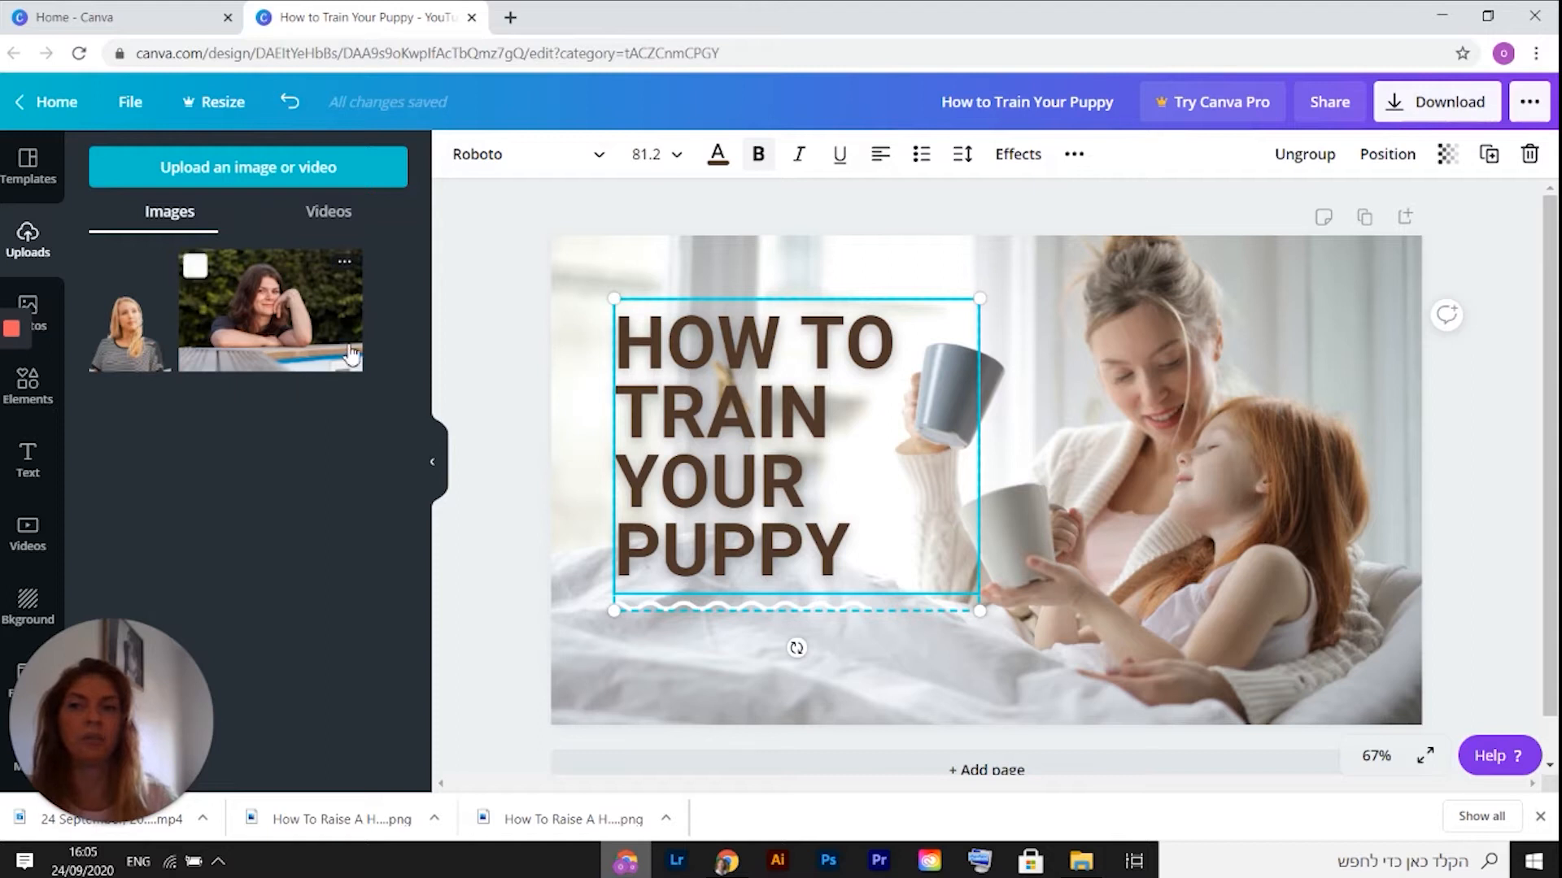
{"action": "left_click", "coordinate": [174, 454]}
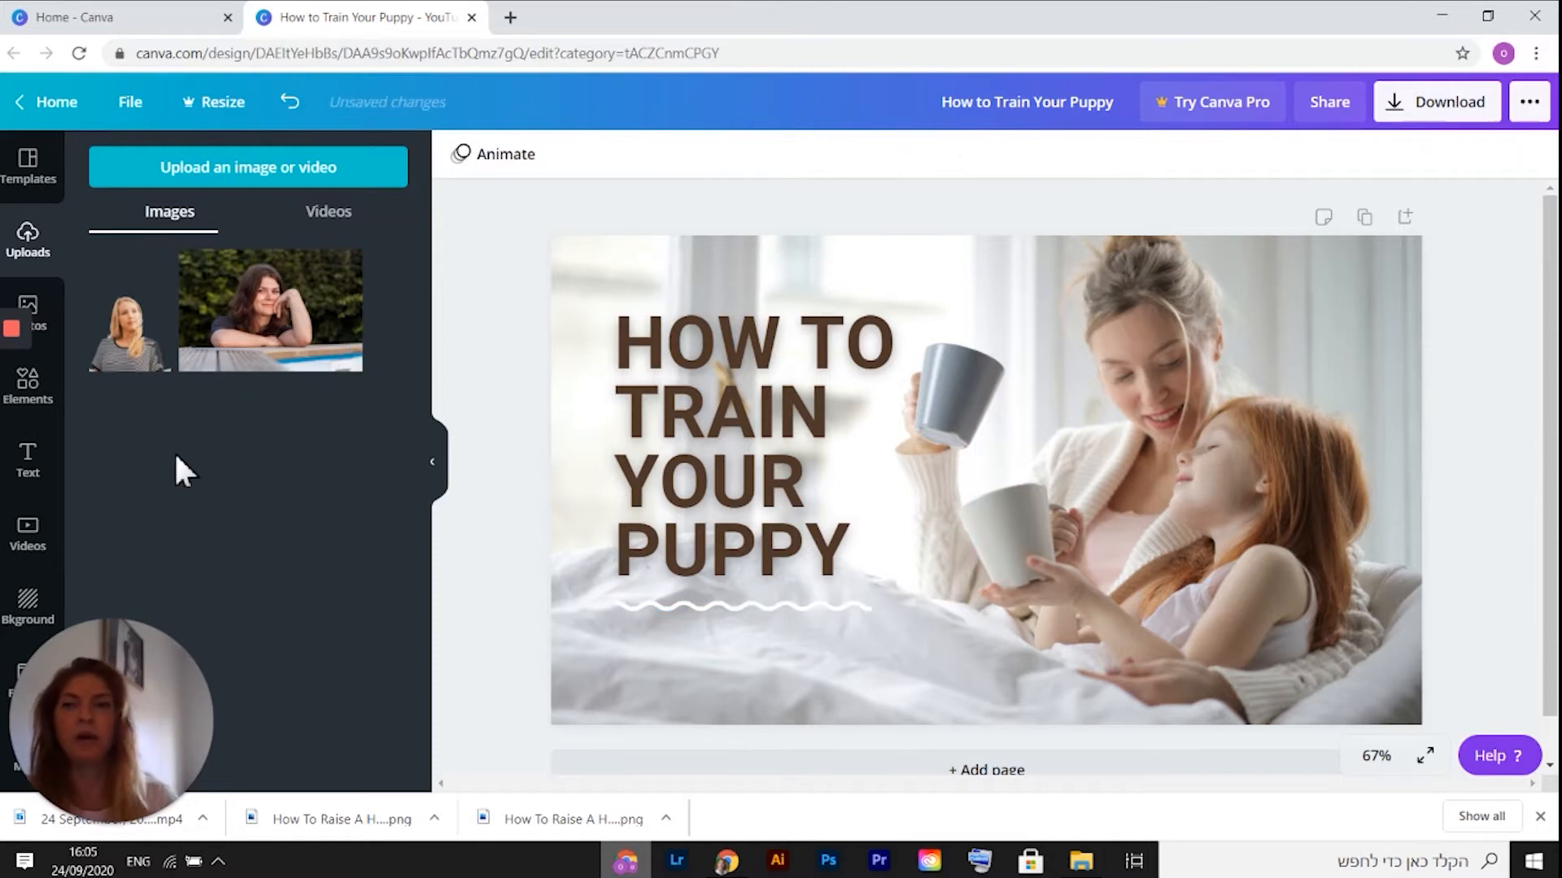
{"action": "left_click", "coordinate": [227, 180]}
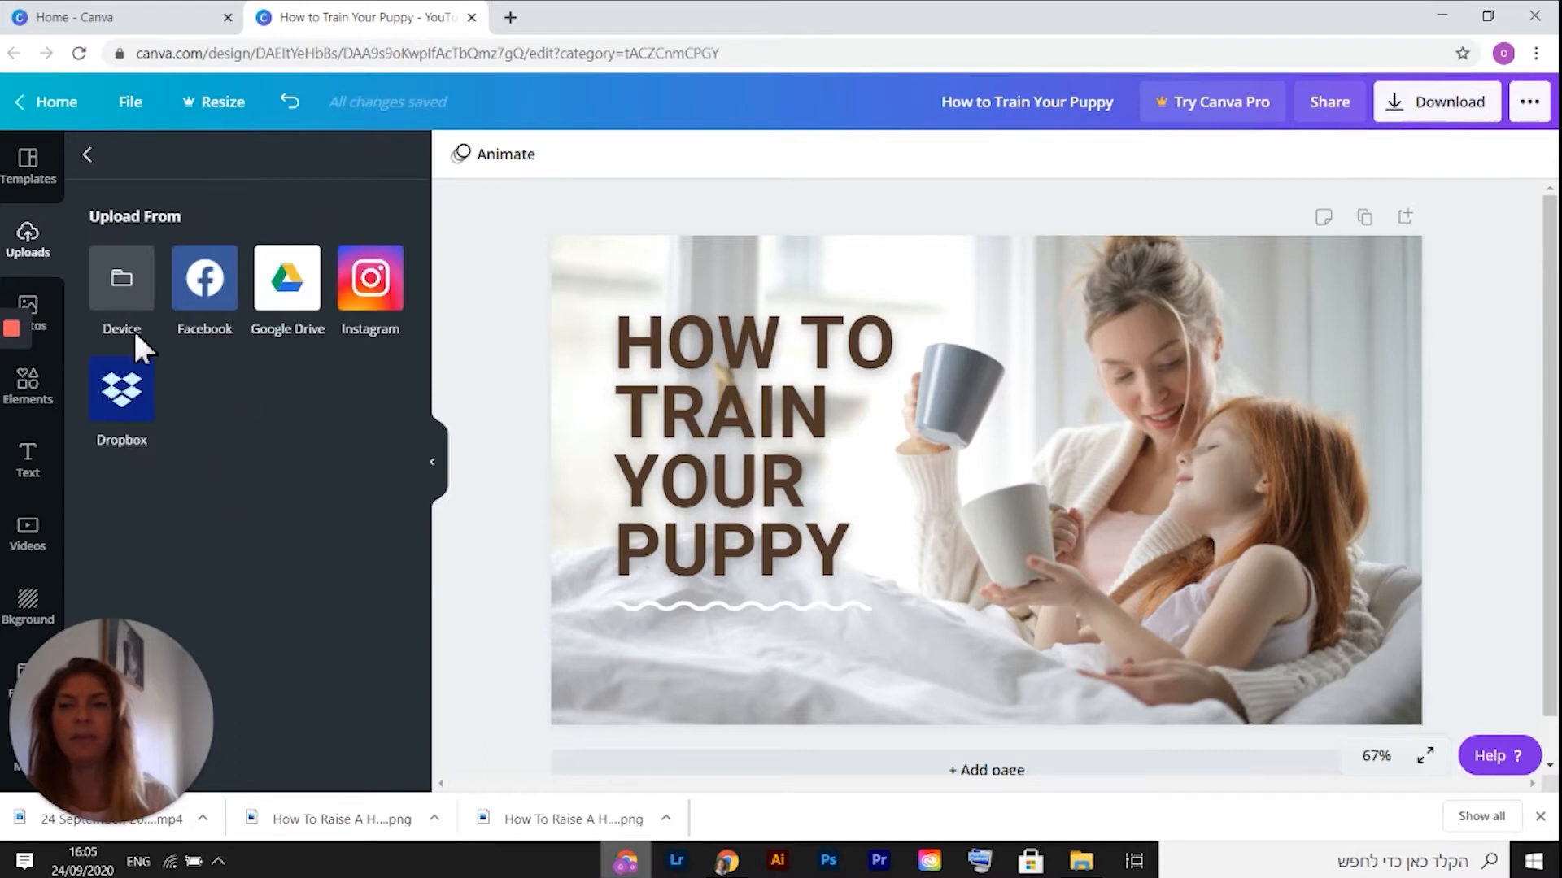
{"action": "left_click", "coordinate": [122, 281]}
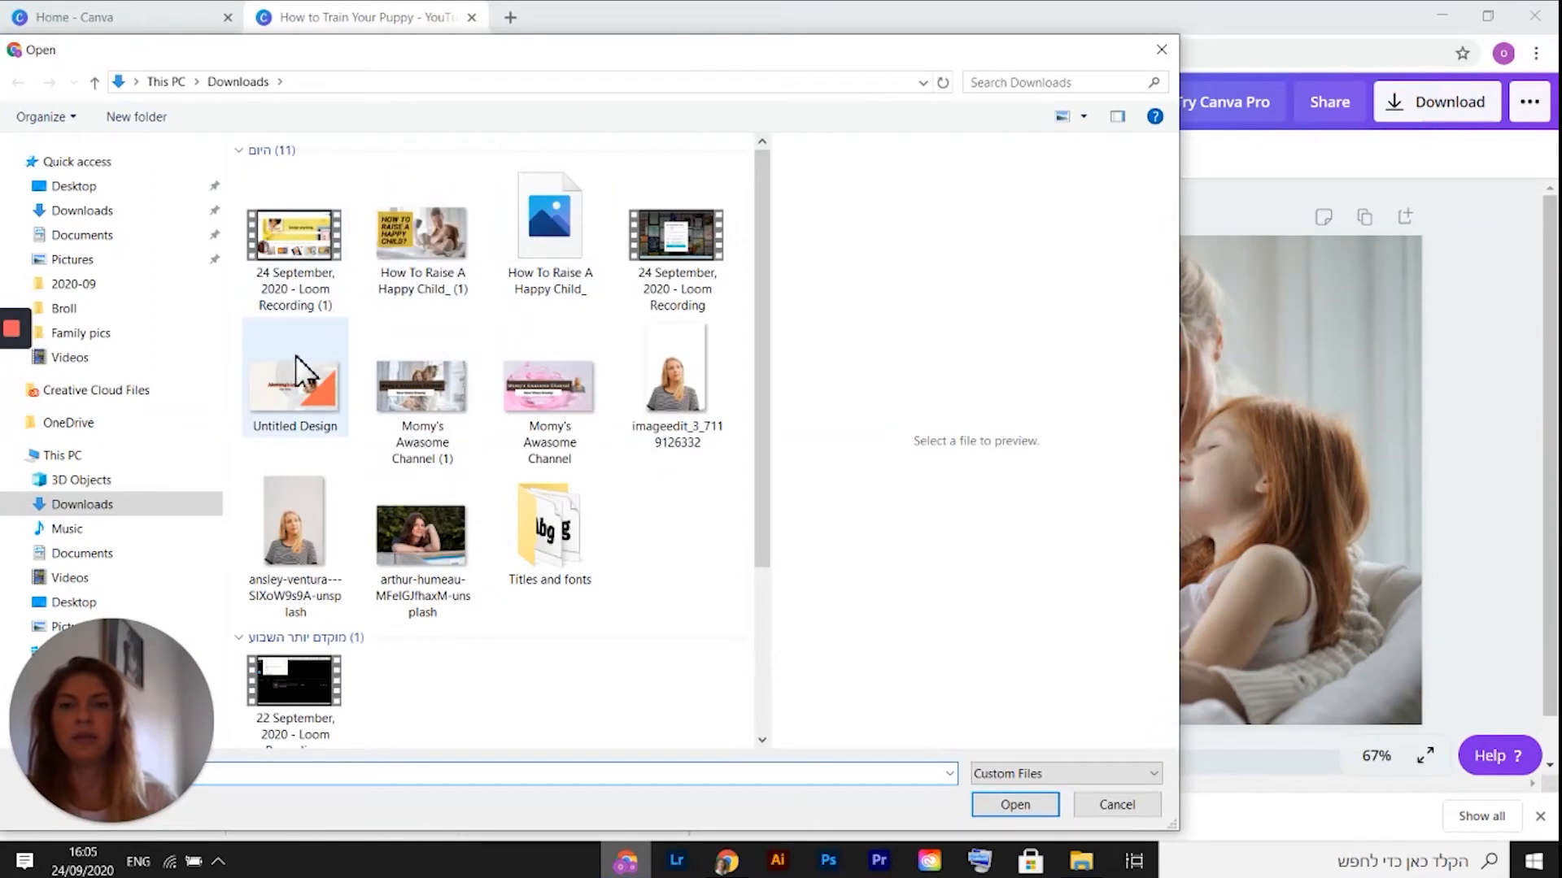
{"action": "left_click", "coordinate": [280, 525]}
{"action": "left_click", "coordinate": [1013, 806]}
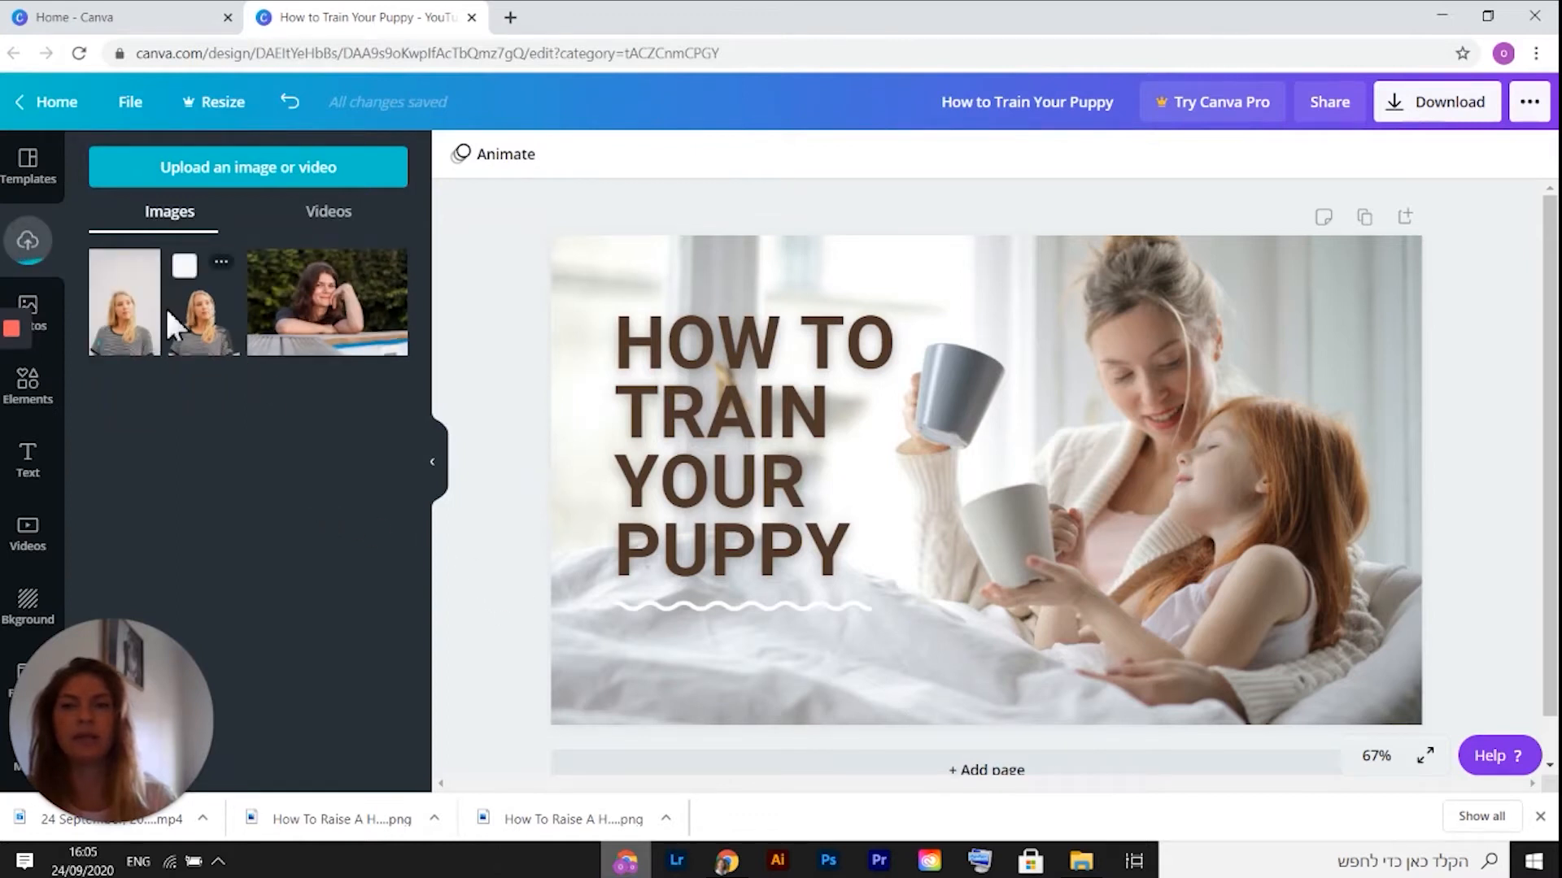
{"action": "left_click", "coordinate": [226, 257]}
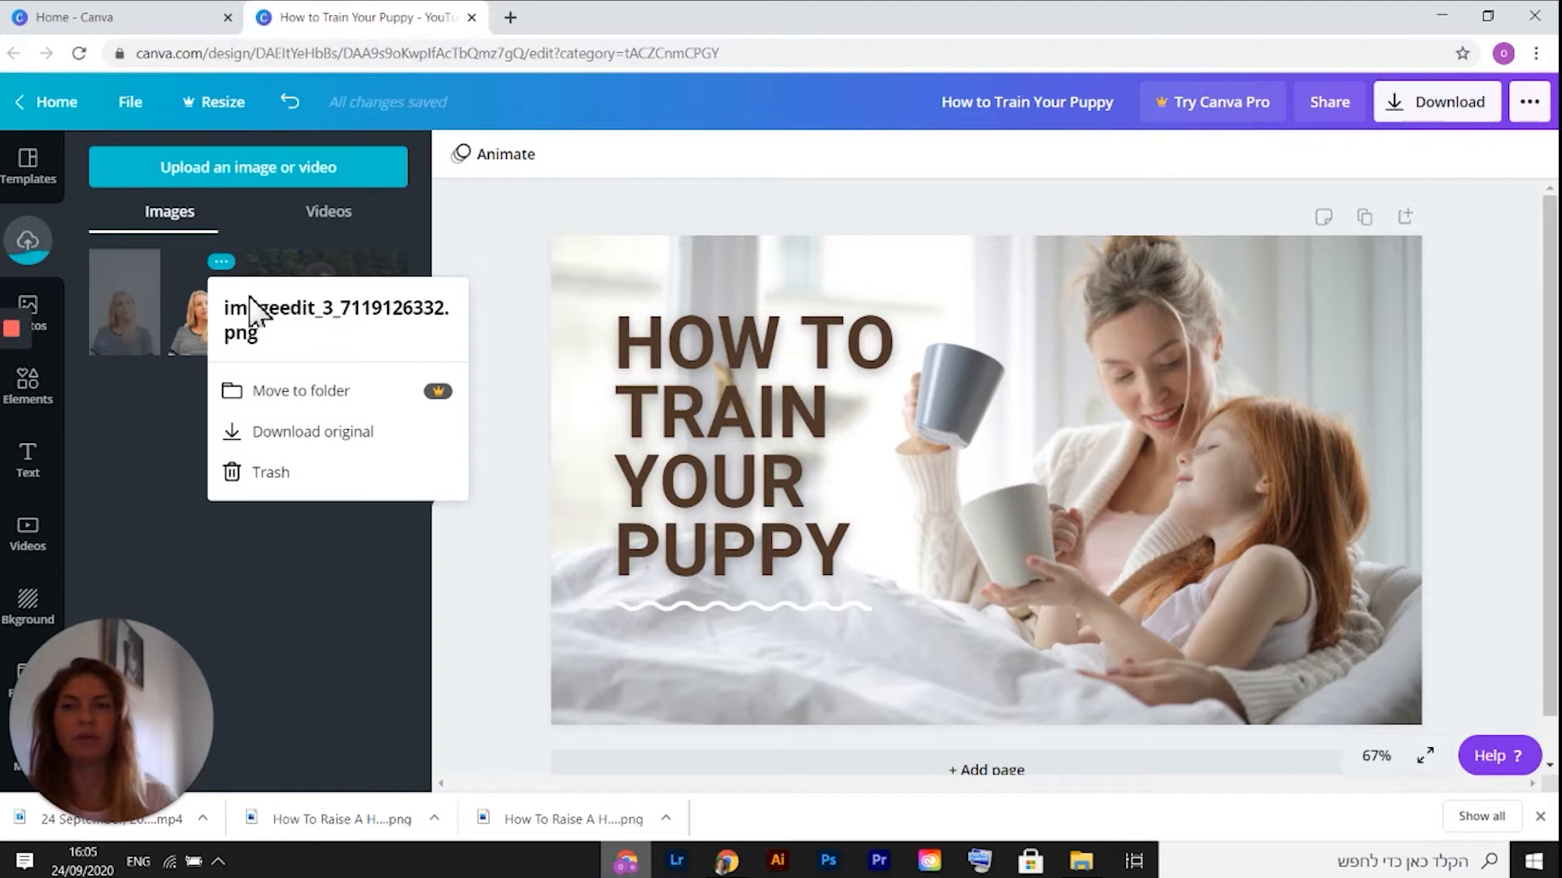
{"action": "left_click", "coordinate": [288, 474]}
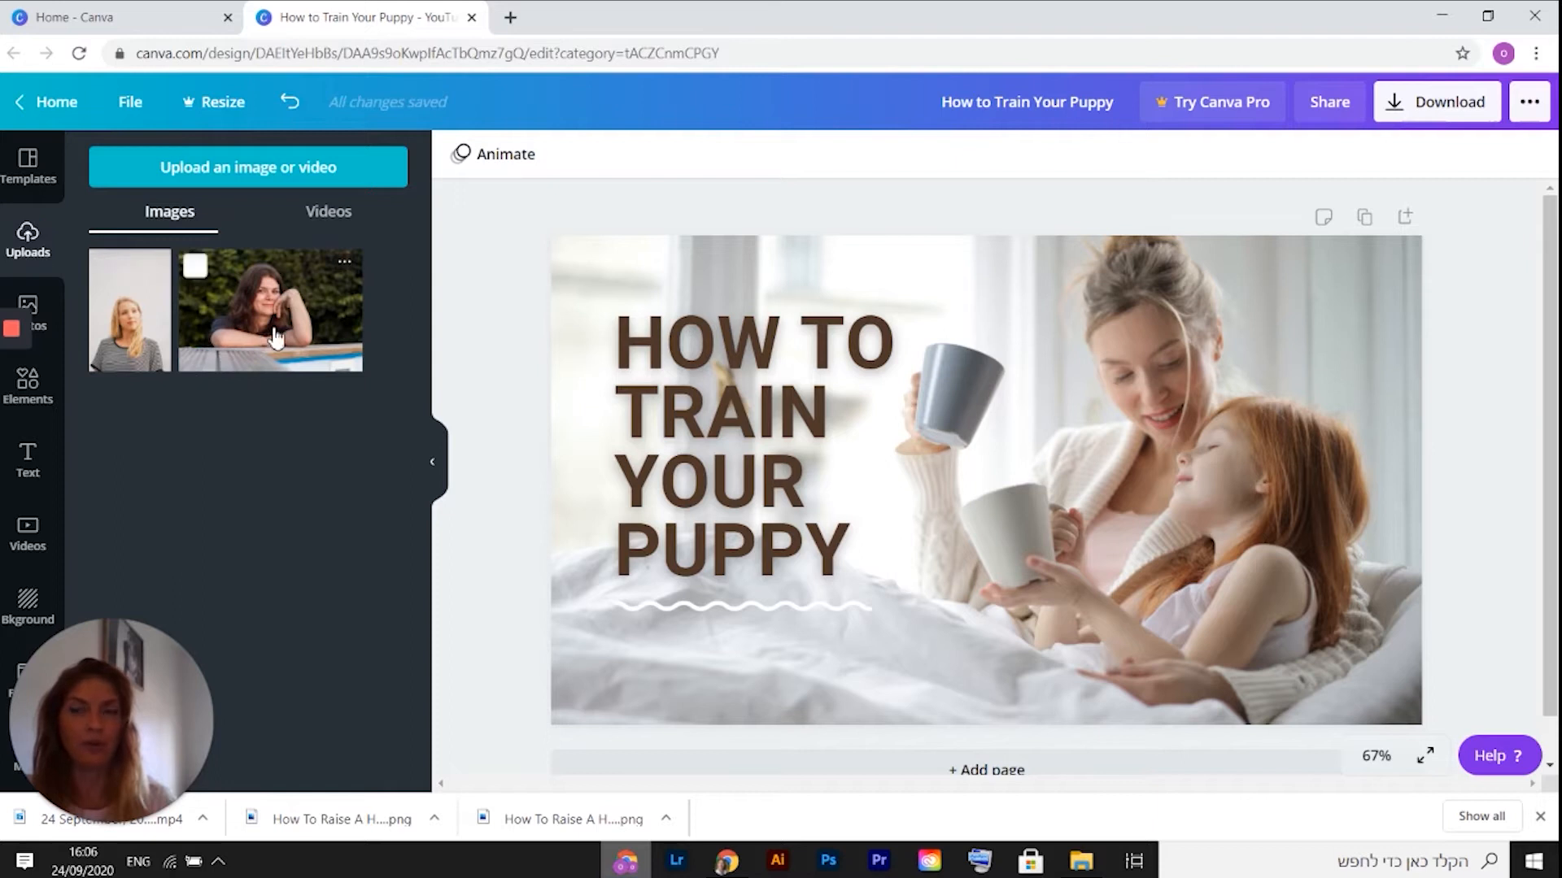
Step: Try the uploaded portrait of the blonde woman on the thumbnail and delete it from the page
{"action": "left_click", "coordinate": [136, 316]}
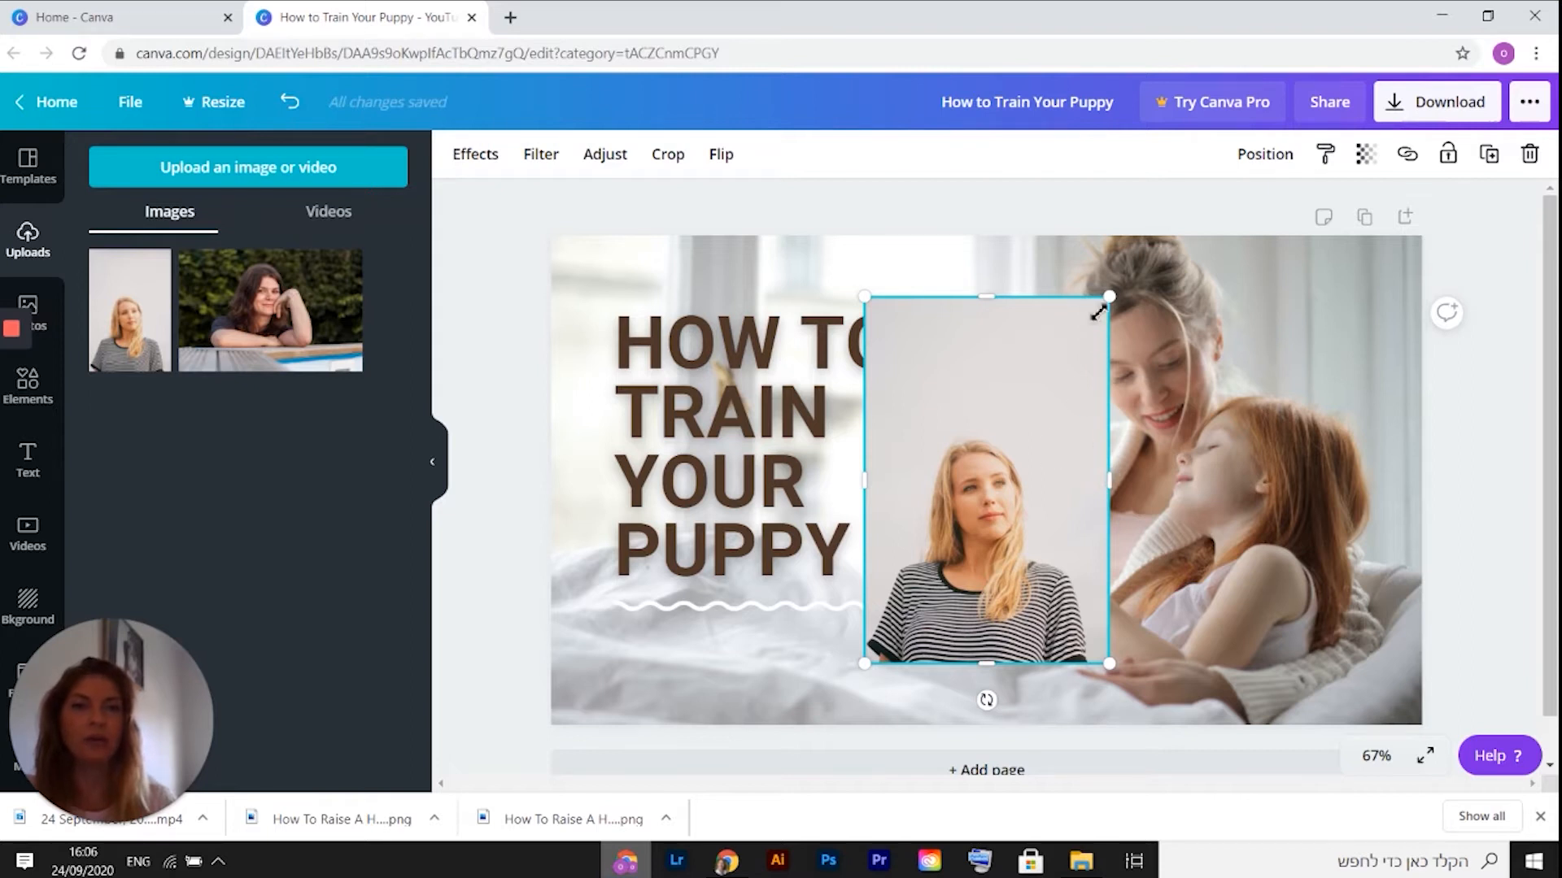
{"action": "left_click", "coordinate": [1530, 154]}
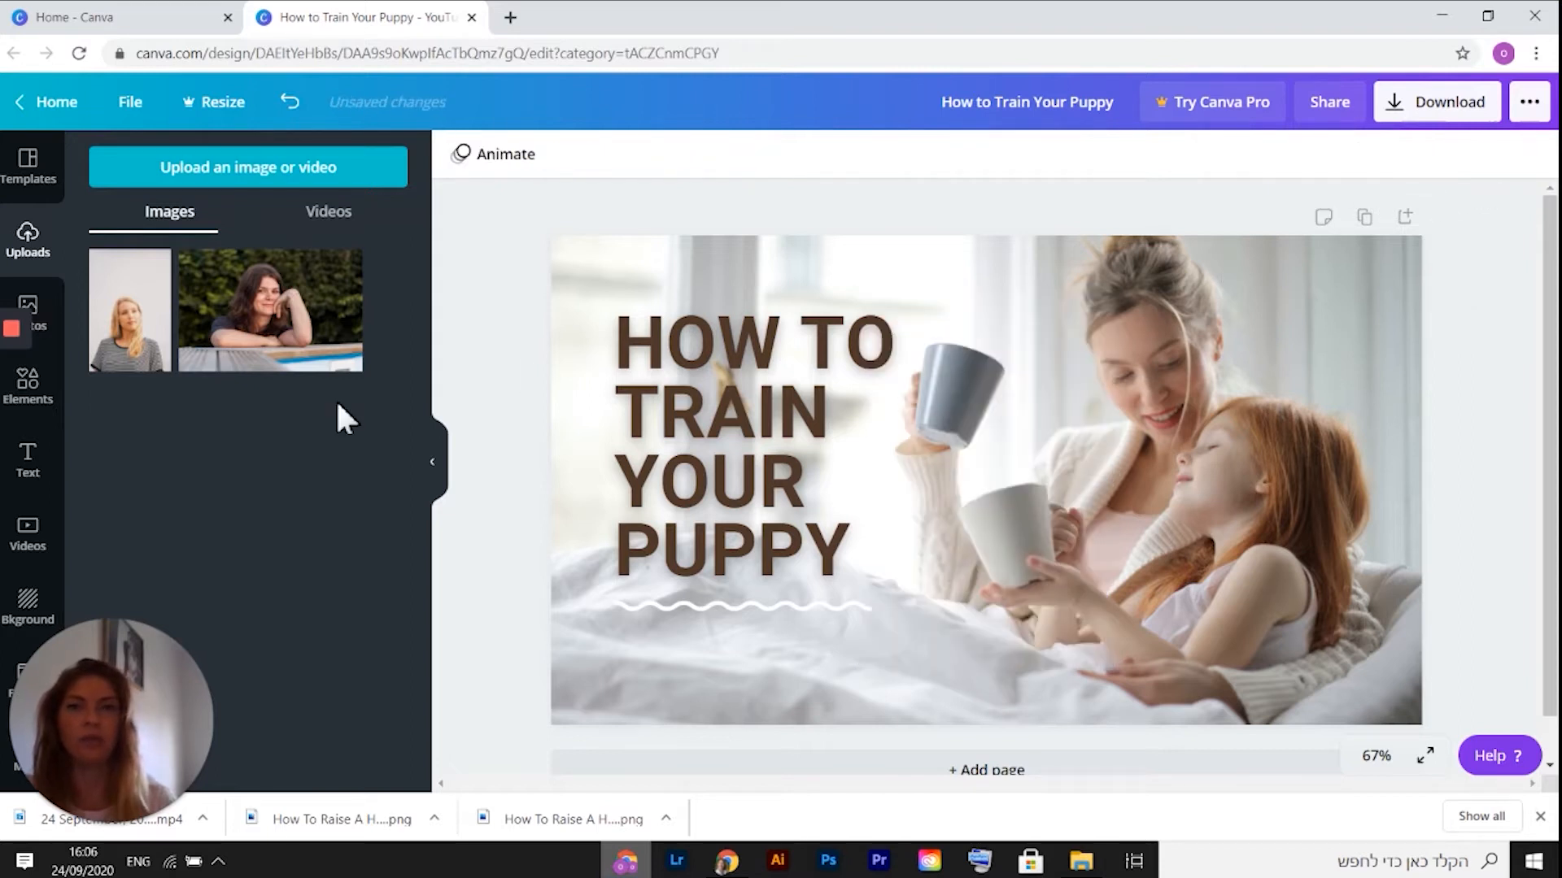
Step: Open the LunaPic photo editor at www6.lunapic.com/editor/ in a new browser tab
{"action": "left_click", "coordinate": [515, 17]}
{"action": "type", "text": "lu"}
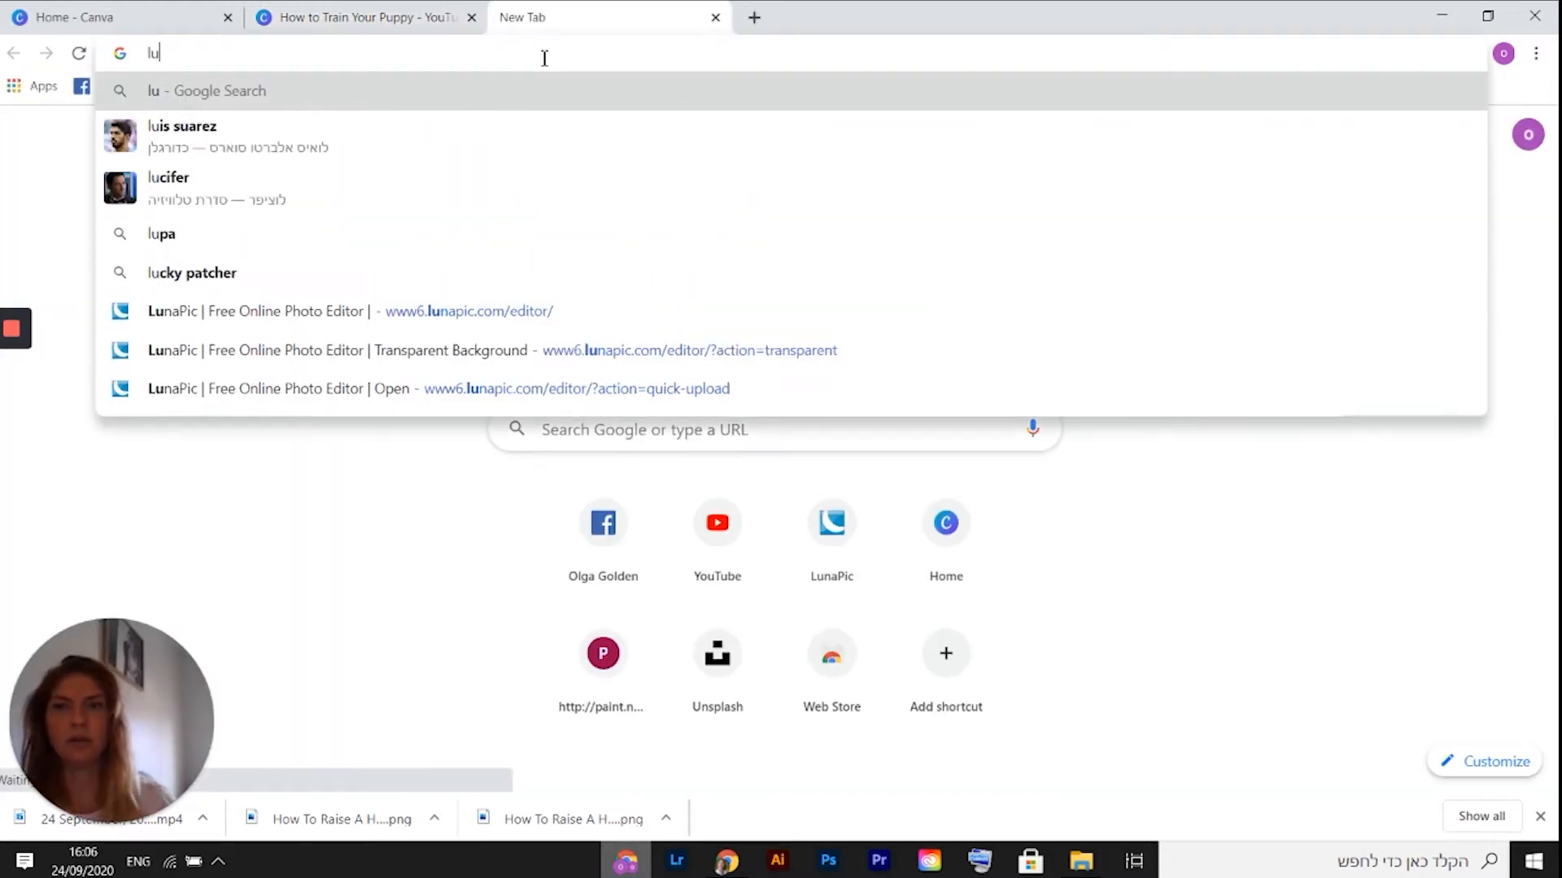
{"action": "key", "text": "BackSpace"}
{"action": "key", "text": "BackSpace"}
{"action": "type", "text": "www"}
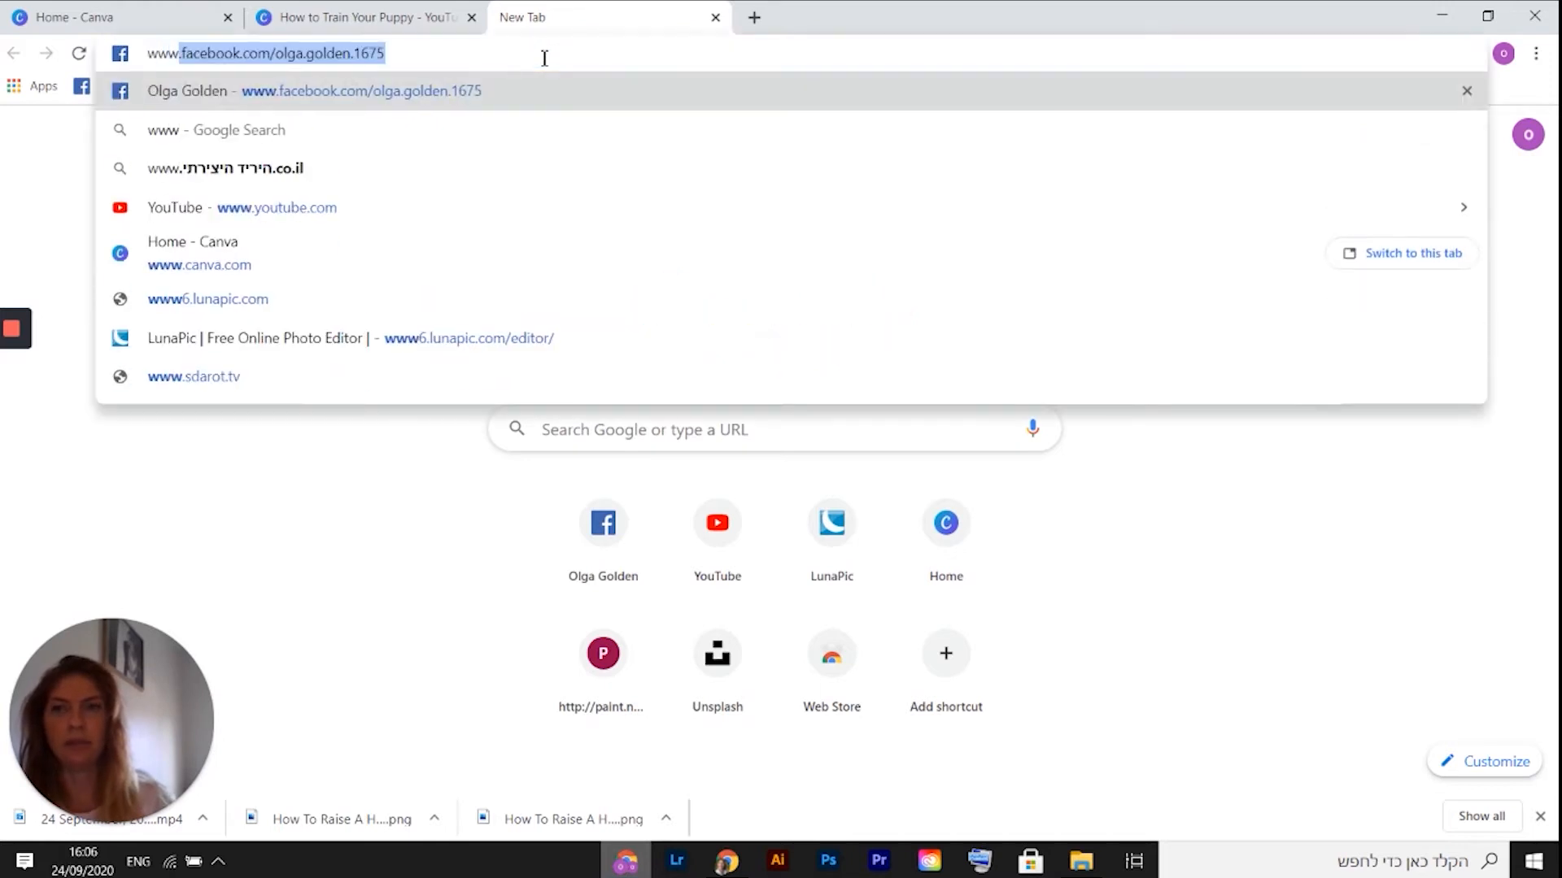
{"action": "type", "text": "6.lunapic.com/editor/"}
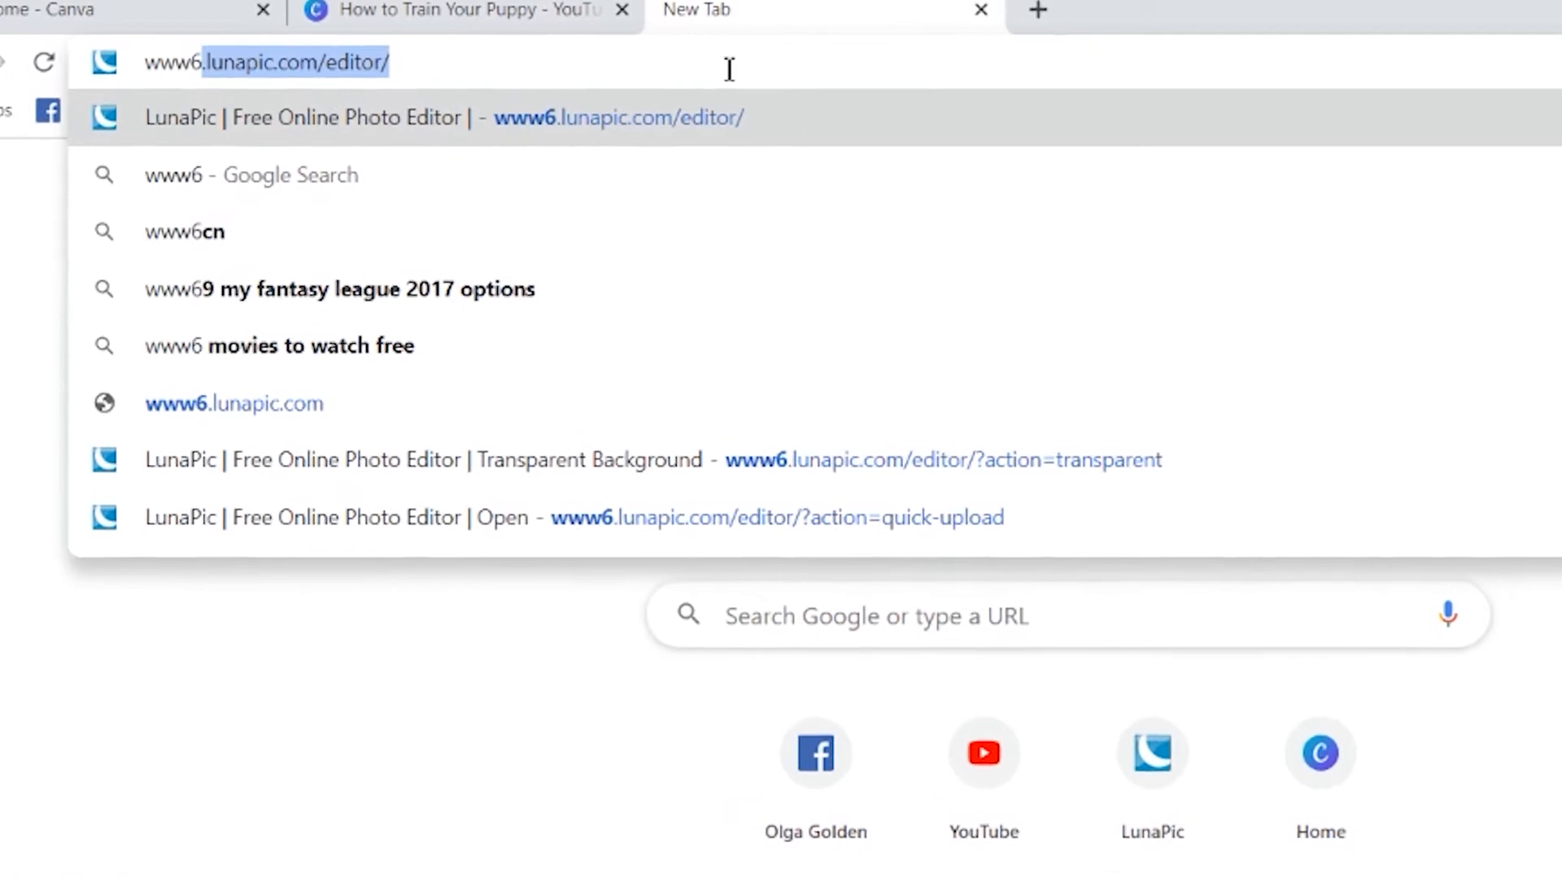
{"action": "left_click", "coordinate": [439, 66]}
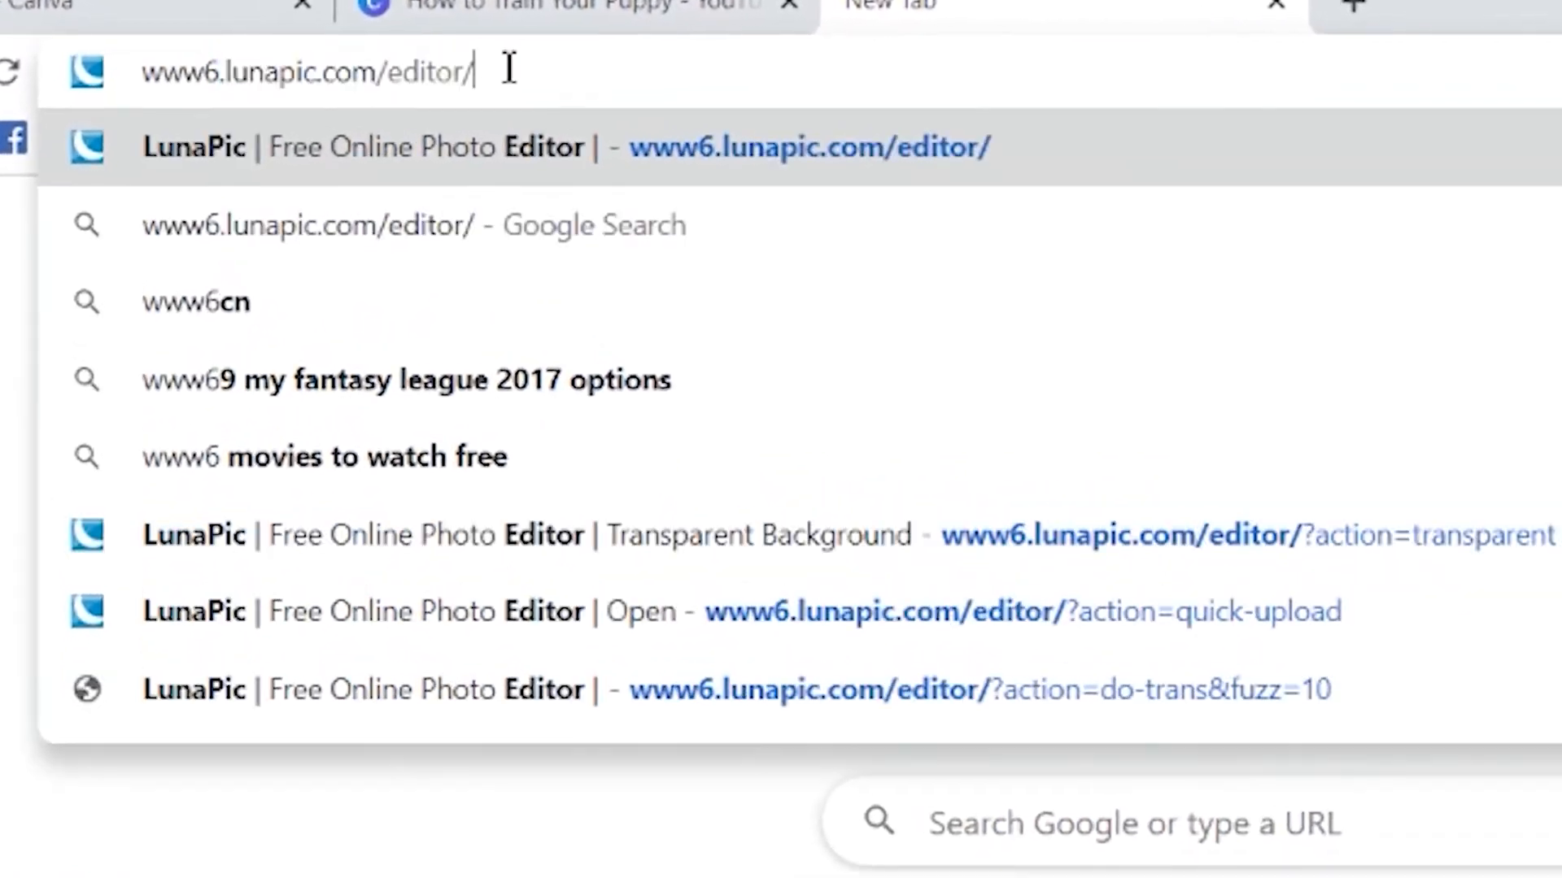
{"action": "key", "text": "Return"}
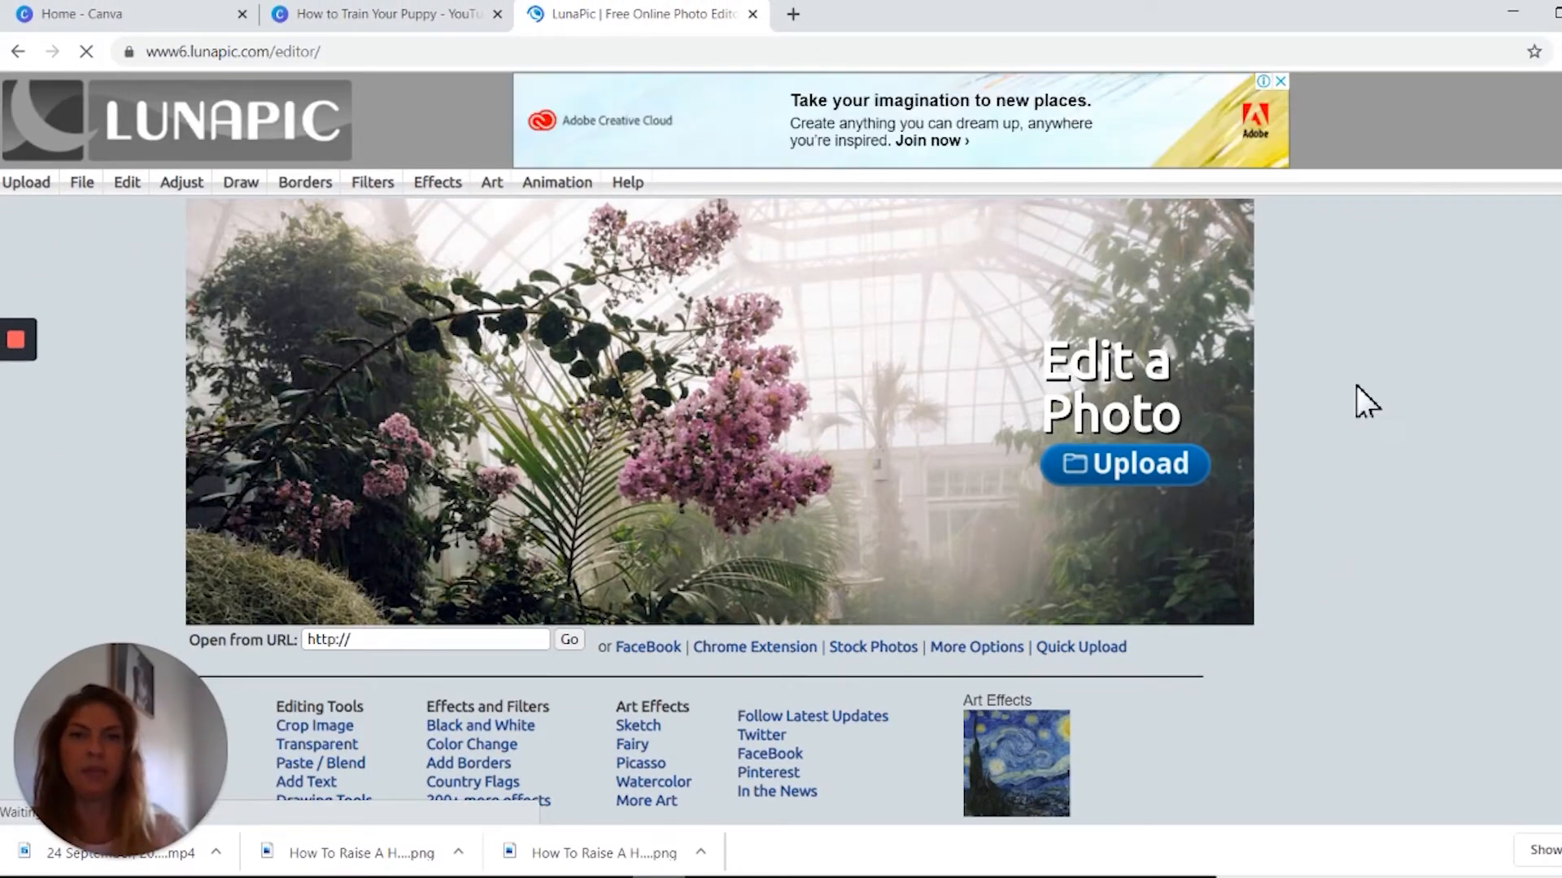
Step: Upload the Unsplash portrait of the blonde woman from Downloads to LunaPic and look over the loaded photo
{"action": "left_click", "coordinate": [1139, 465]}
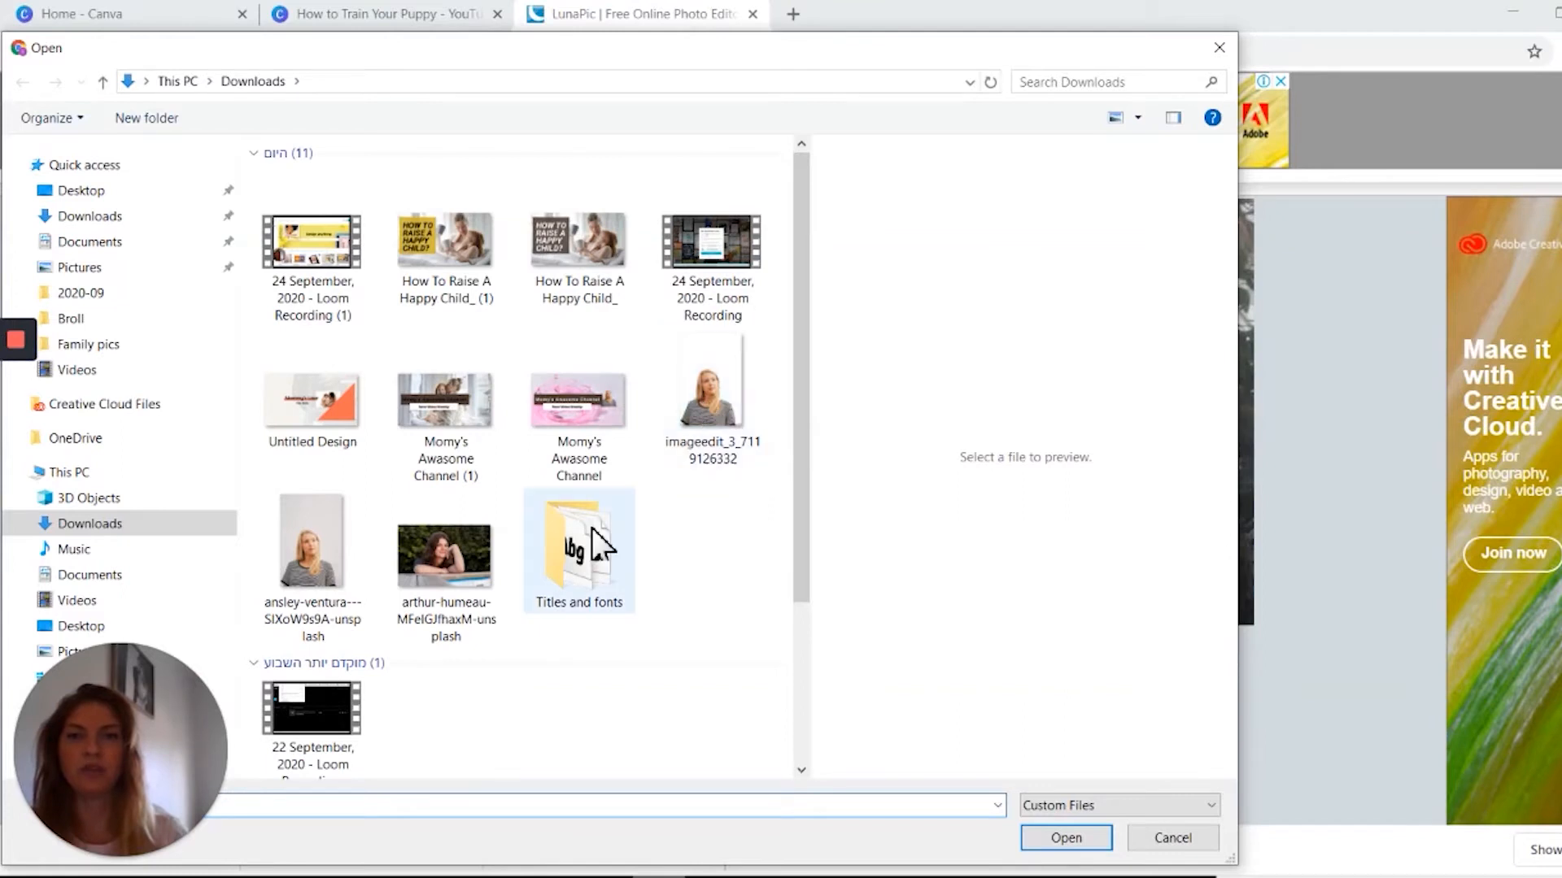
{"action": "left_click", "coordinate": [313, 549]}
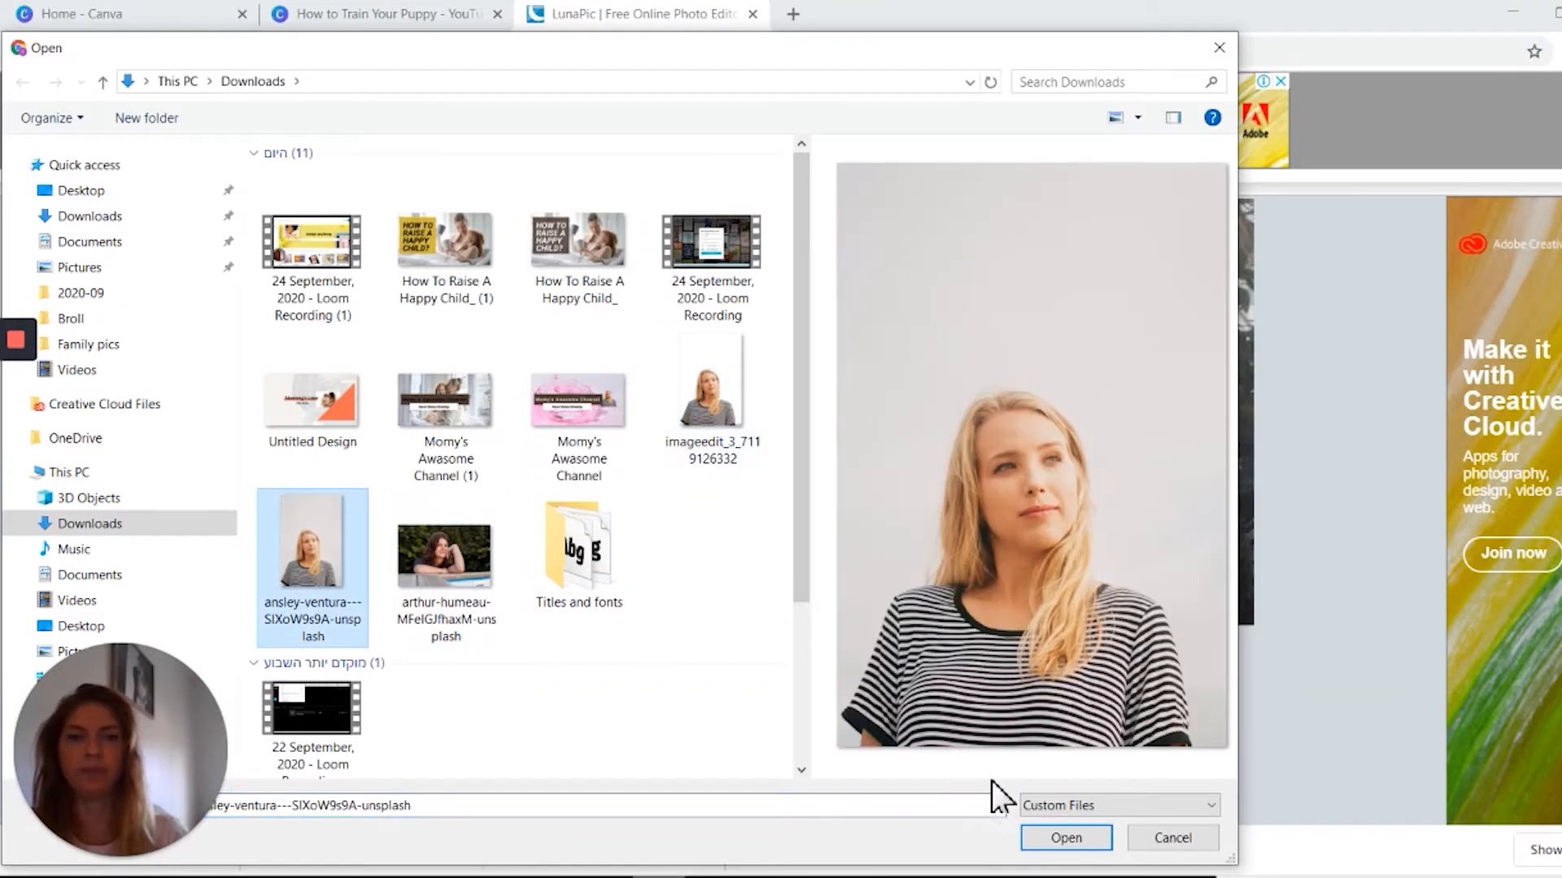
{"action": "left_click", "coordinate": [1074, 841]}
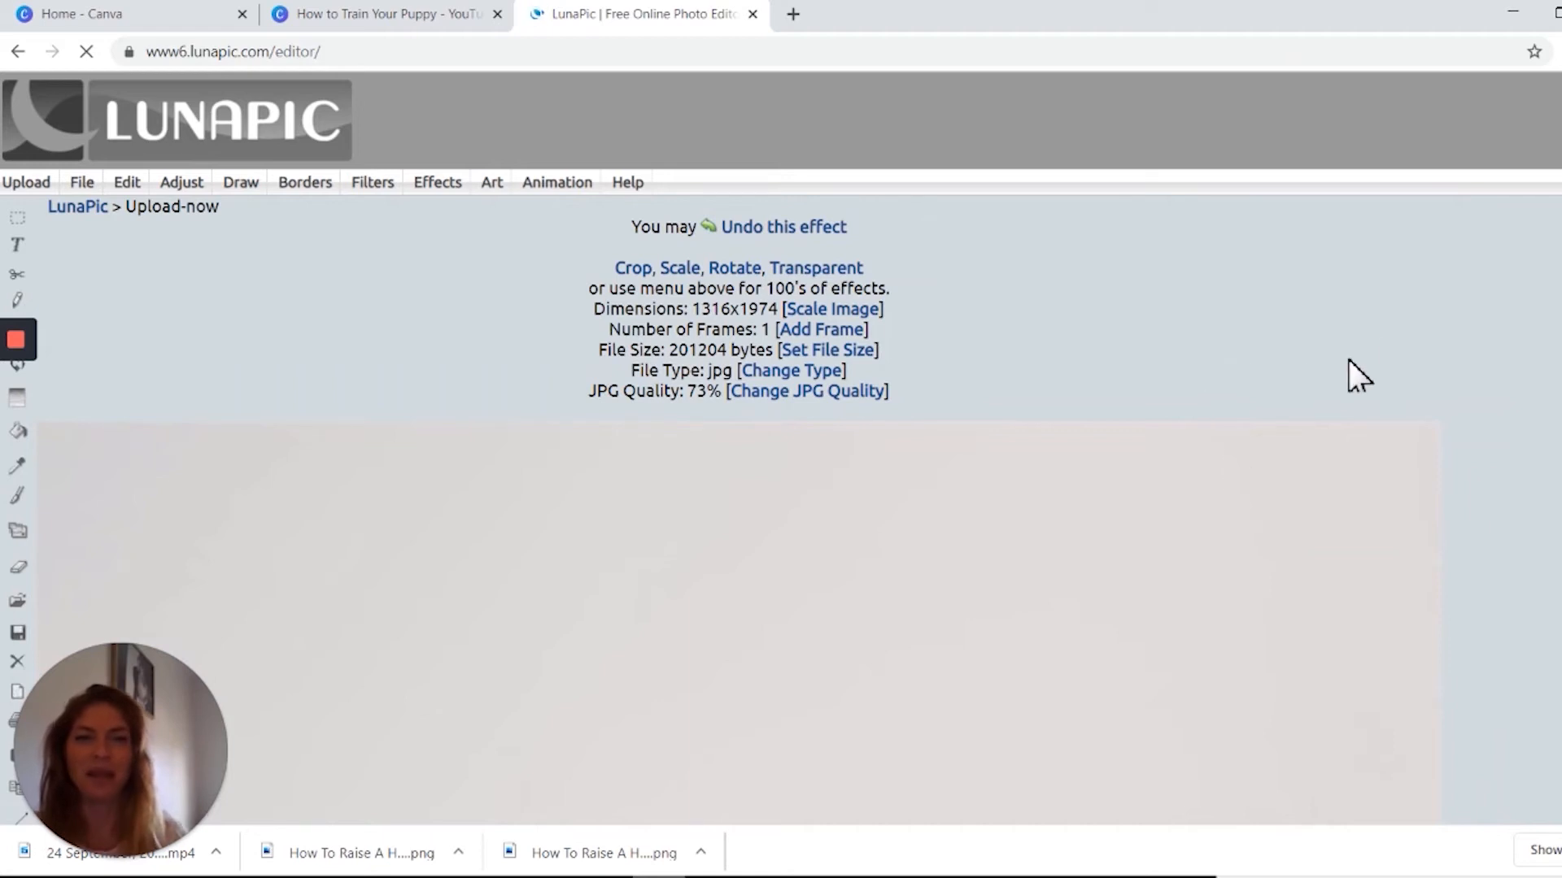
{"action": "scroll", "coordinate": [1383, 529], "scroll_direction": "down", "scroll_amount": 4}
{"action": "scroll", "coordinate": [1438, 527], "scroll_direction": "down", "scroll_amount": 12}
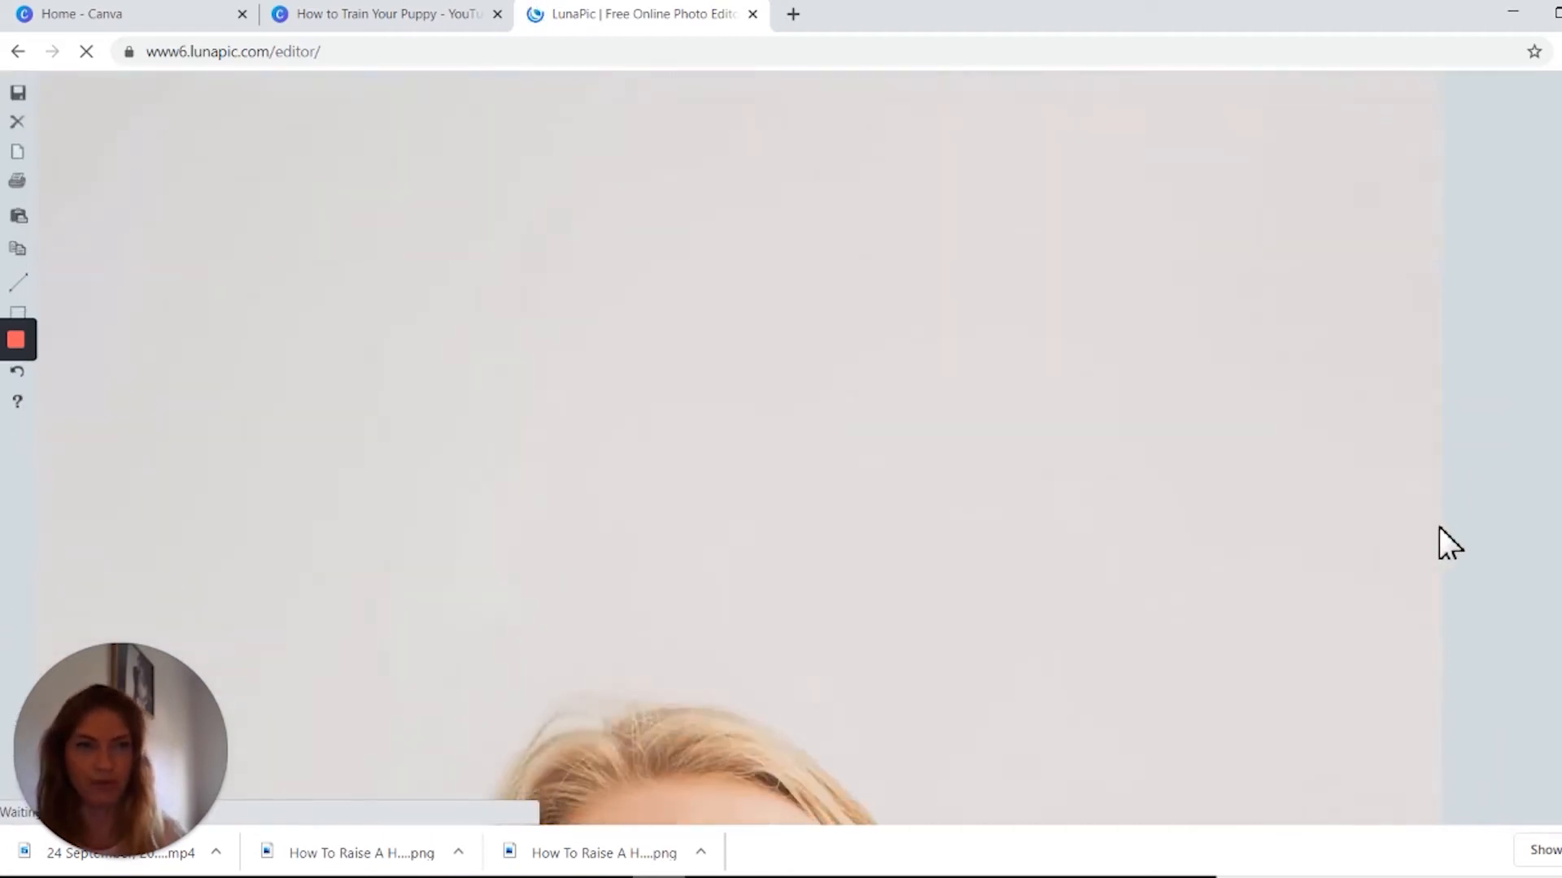
{"action": "scroll", "coordinate": [1439, 526], "scroll_direction": "up", "scroll_amount": 10}
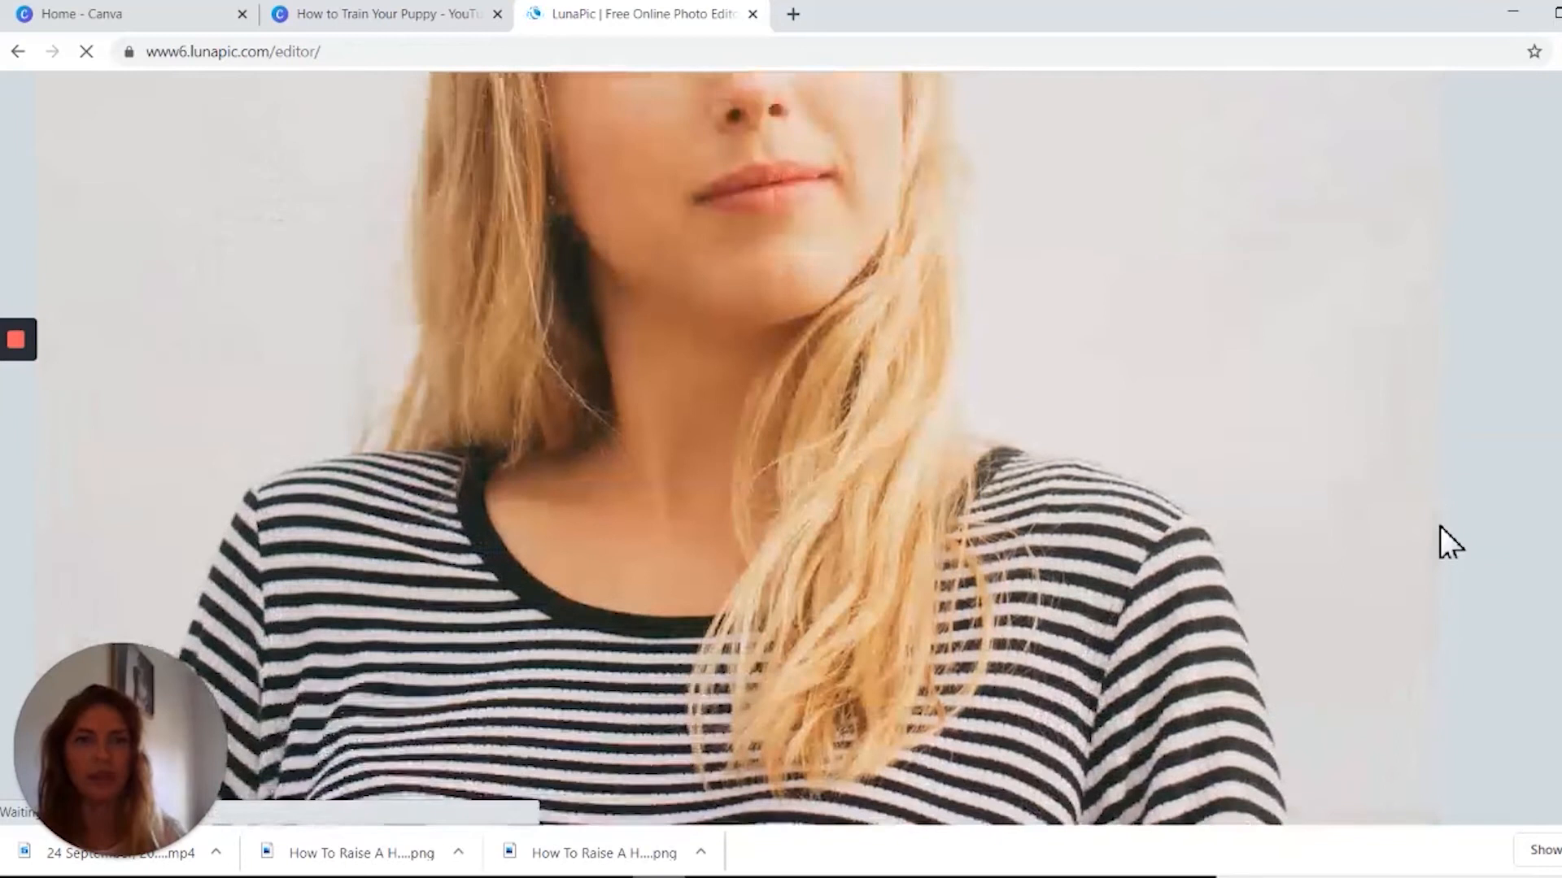
{"action": "scroll", "coordinate": [1445, 524], "scroll_direction": "up", "scroll_amount": 6}
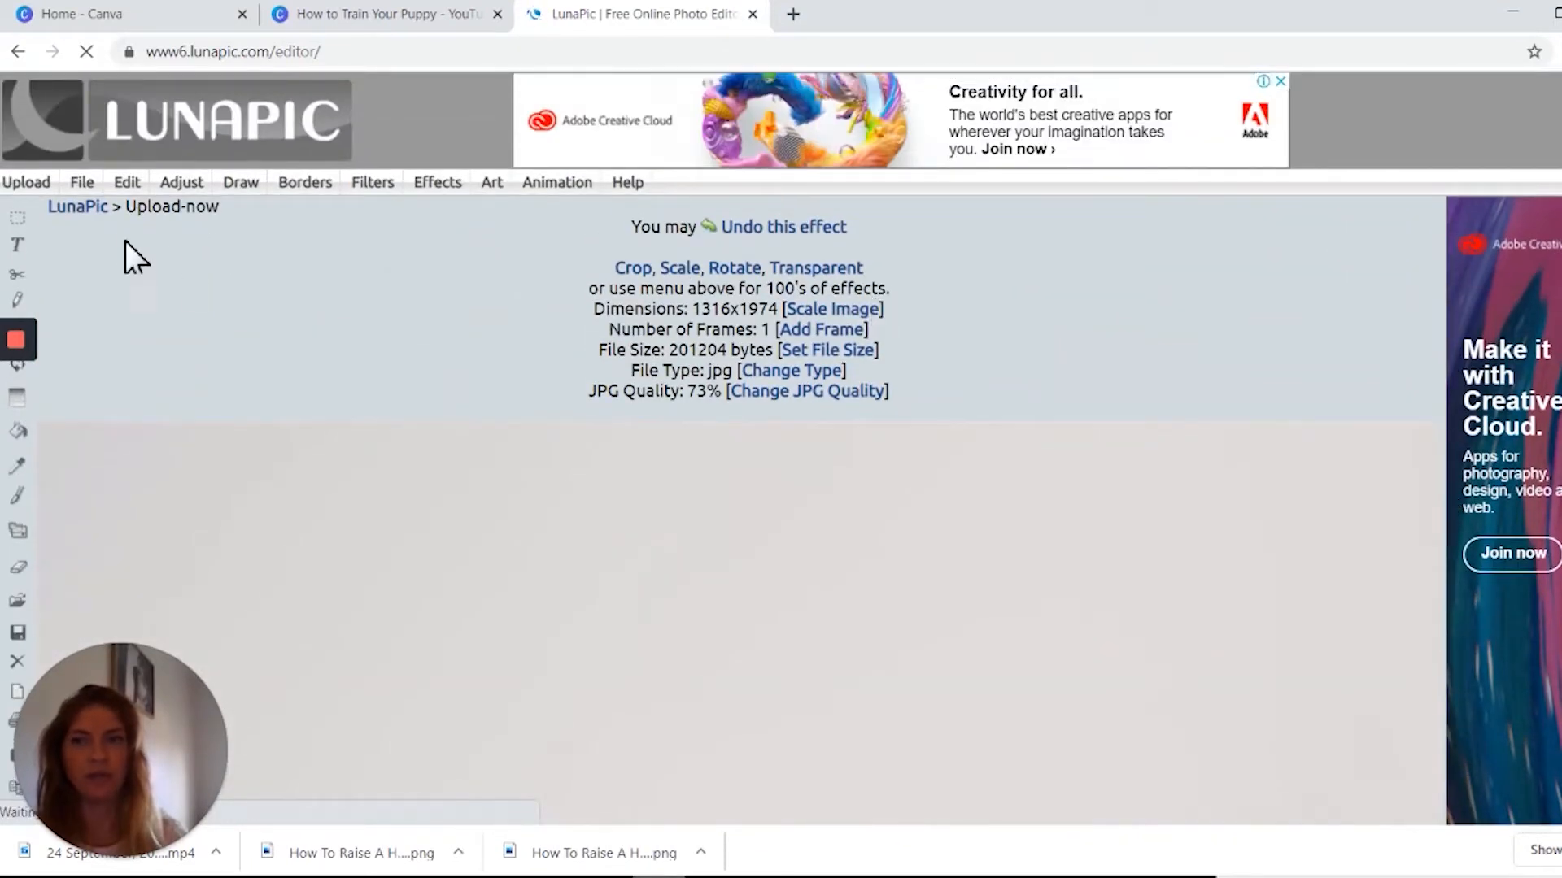
Step: Make the portrait's plain light backdrop transparent with the Transparent Background tool and inspect the cutout around the hair and shirt
{"action": "mouse_move", "coordinate": [134, 192]}
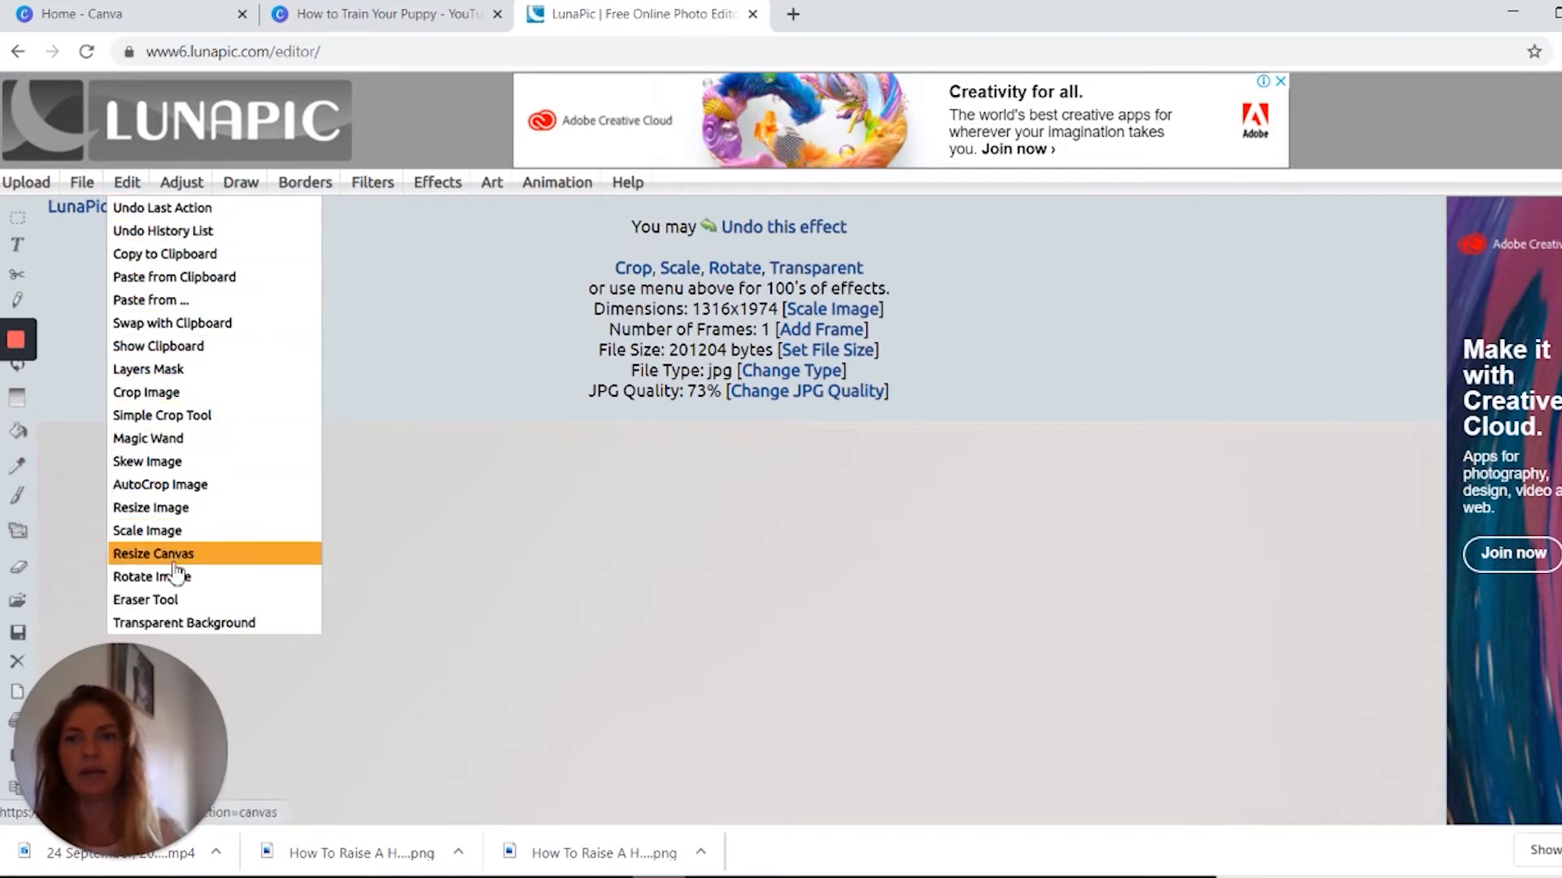
{"action": "left_click", "coordinate": [184, 623]}
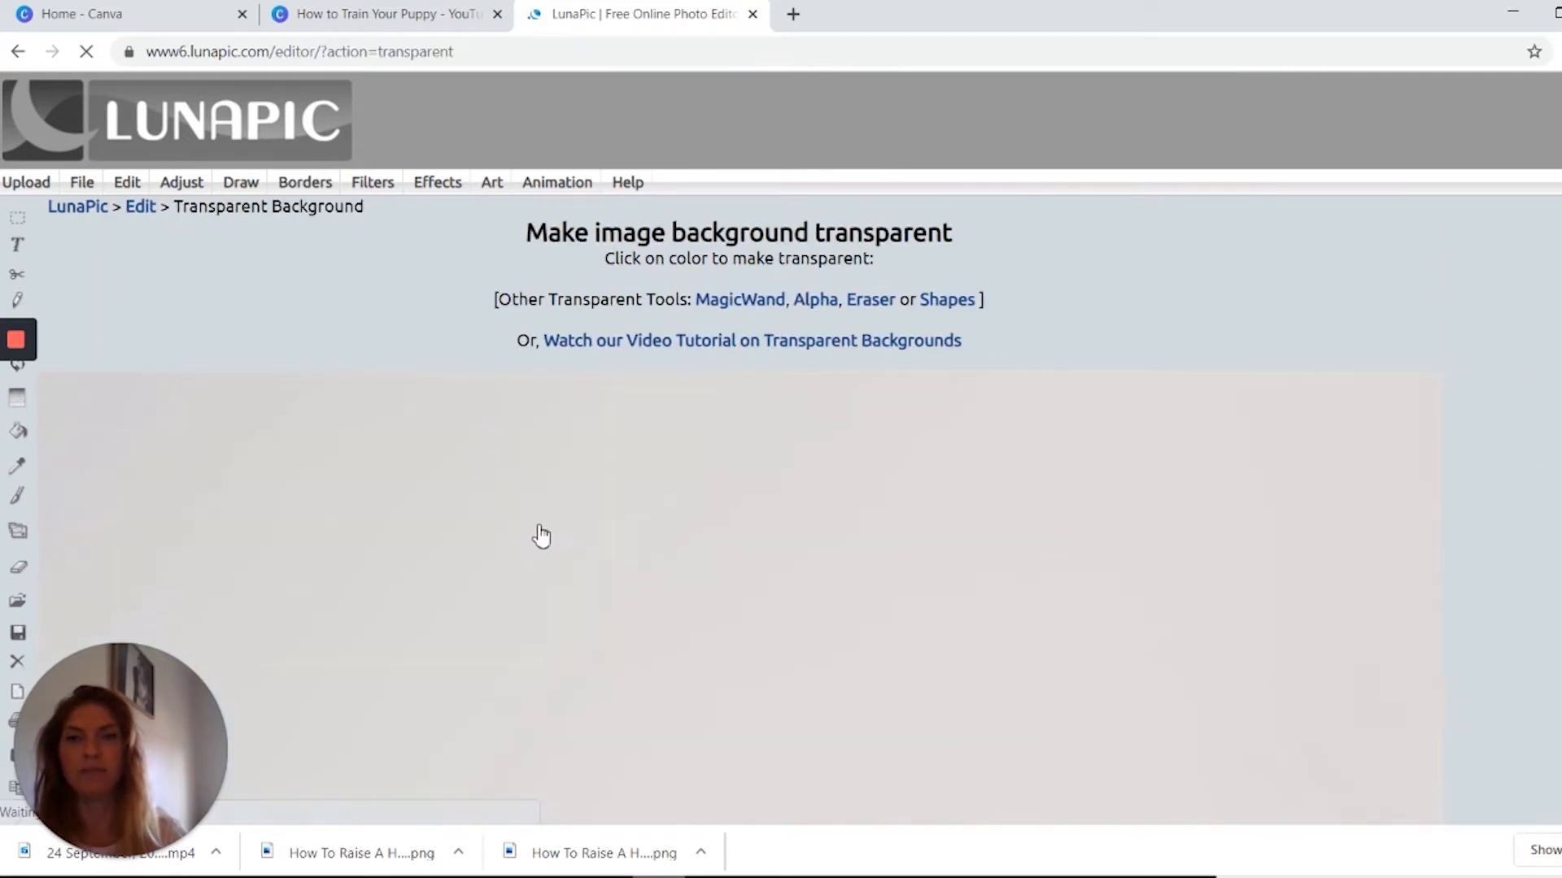
{"action": "scroll", "coordinate": [1375, 429], "scroll_direction": "down", "scroll_amount": 4}
{"action": "scroll", "coordinate": [1374, 429], "scroll_direction": "up", "scroll_amount": 4}
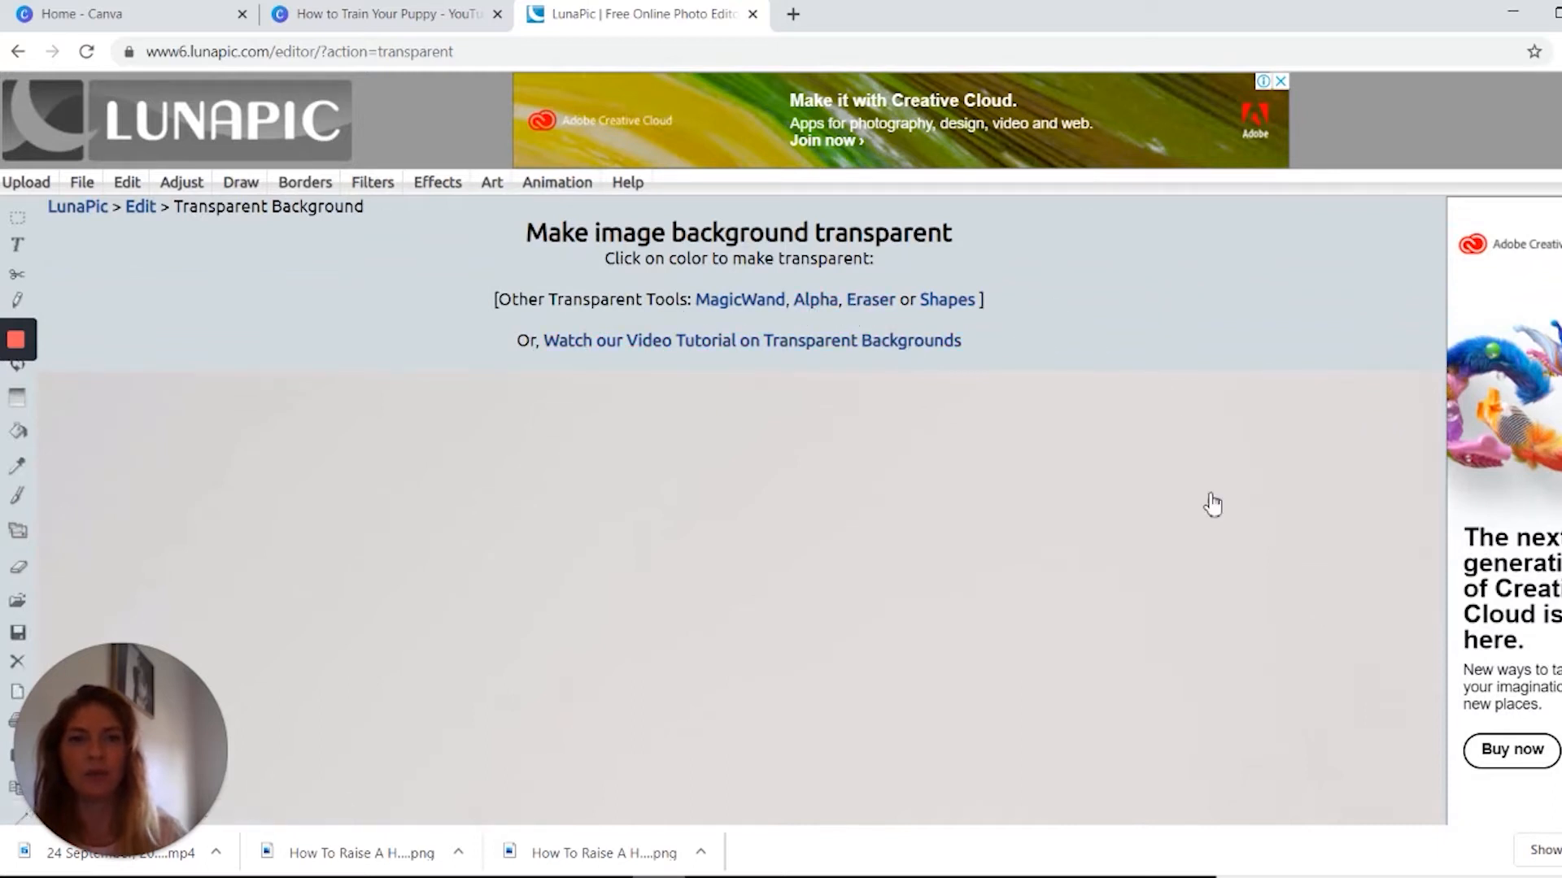
{"action": "left_click", "coordinate": [1216, 589]}
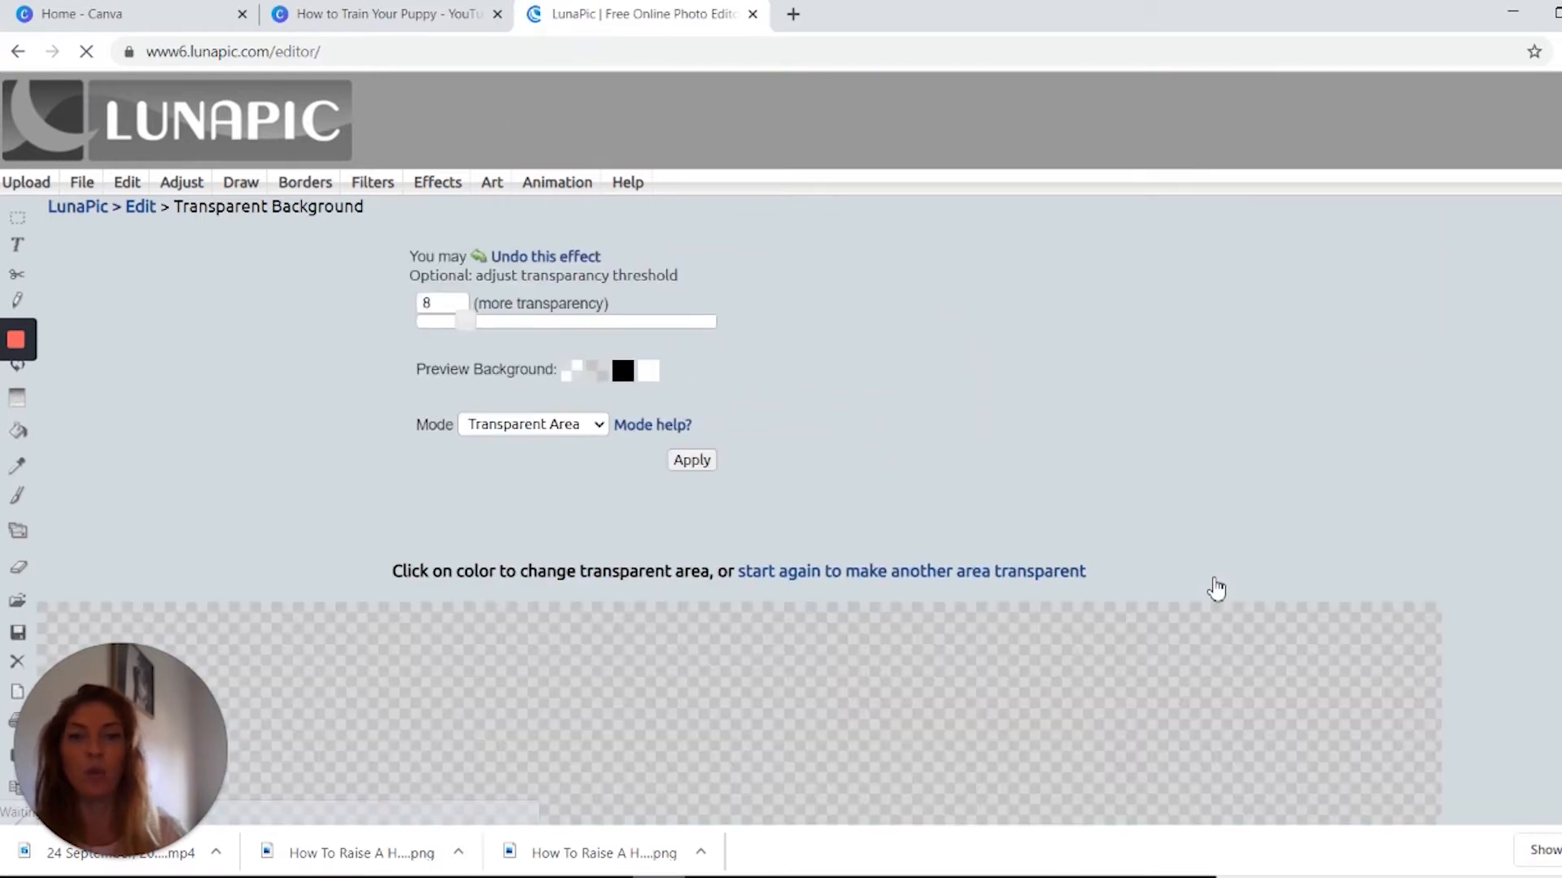
{"action": "scroll", "coordinate": [1301, 467], "scroll_direction": "down", "scroll_amount": 4}
{"action": "scroll", "coordinate": [1359, 488], "scroll_direction": "down", "scroll_amount": 10}
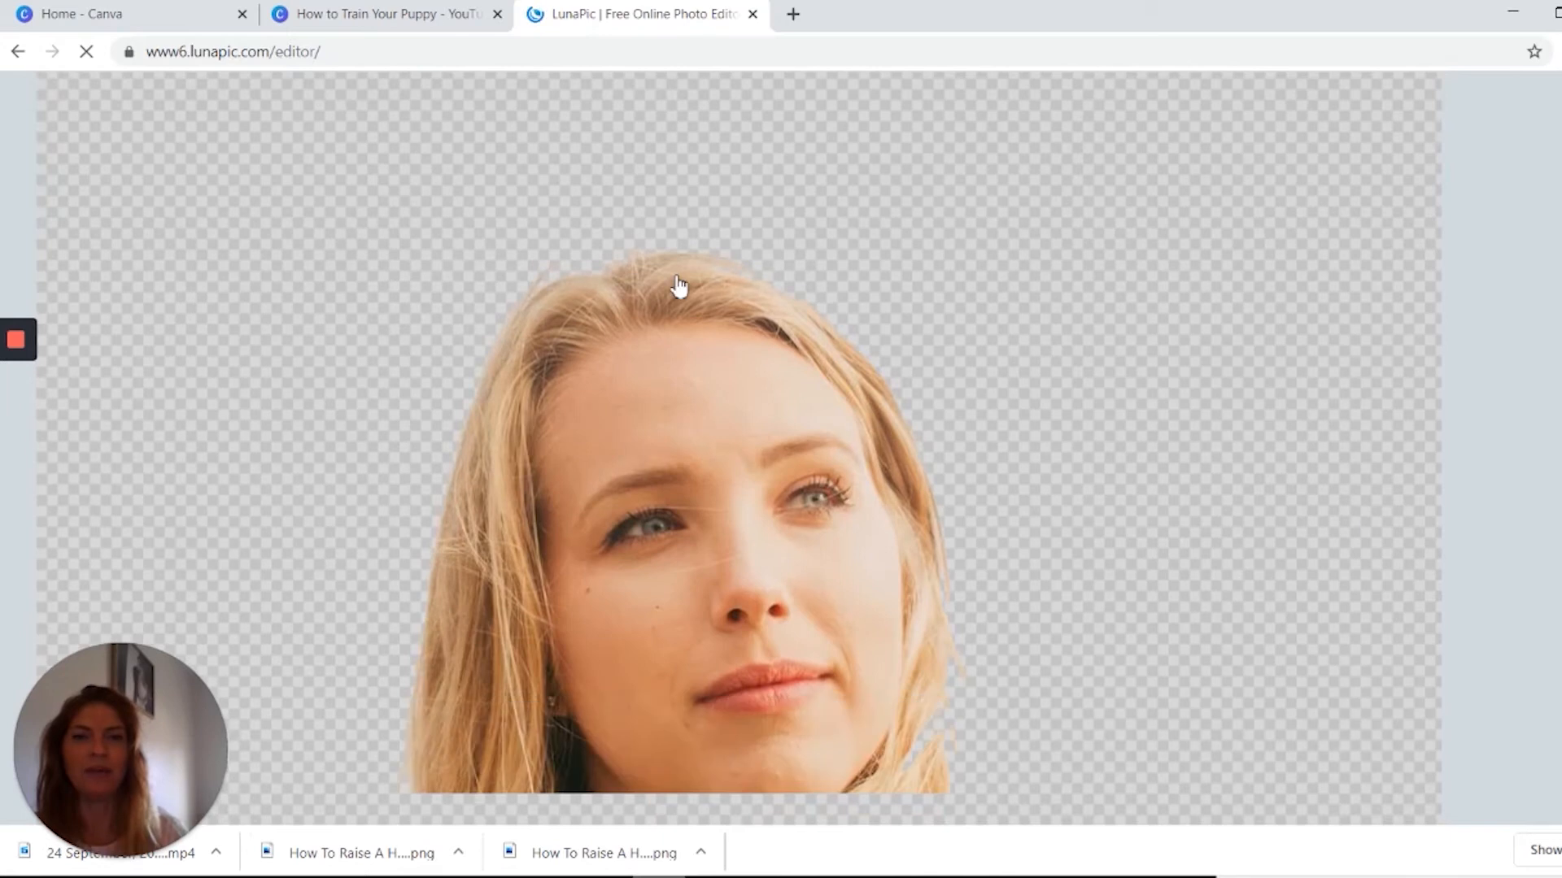
{"action": "scroll", "coordinate": [1262, 519], "scroll_direction": "down", "scroll_amount": 6}
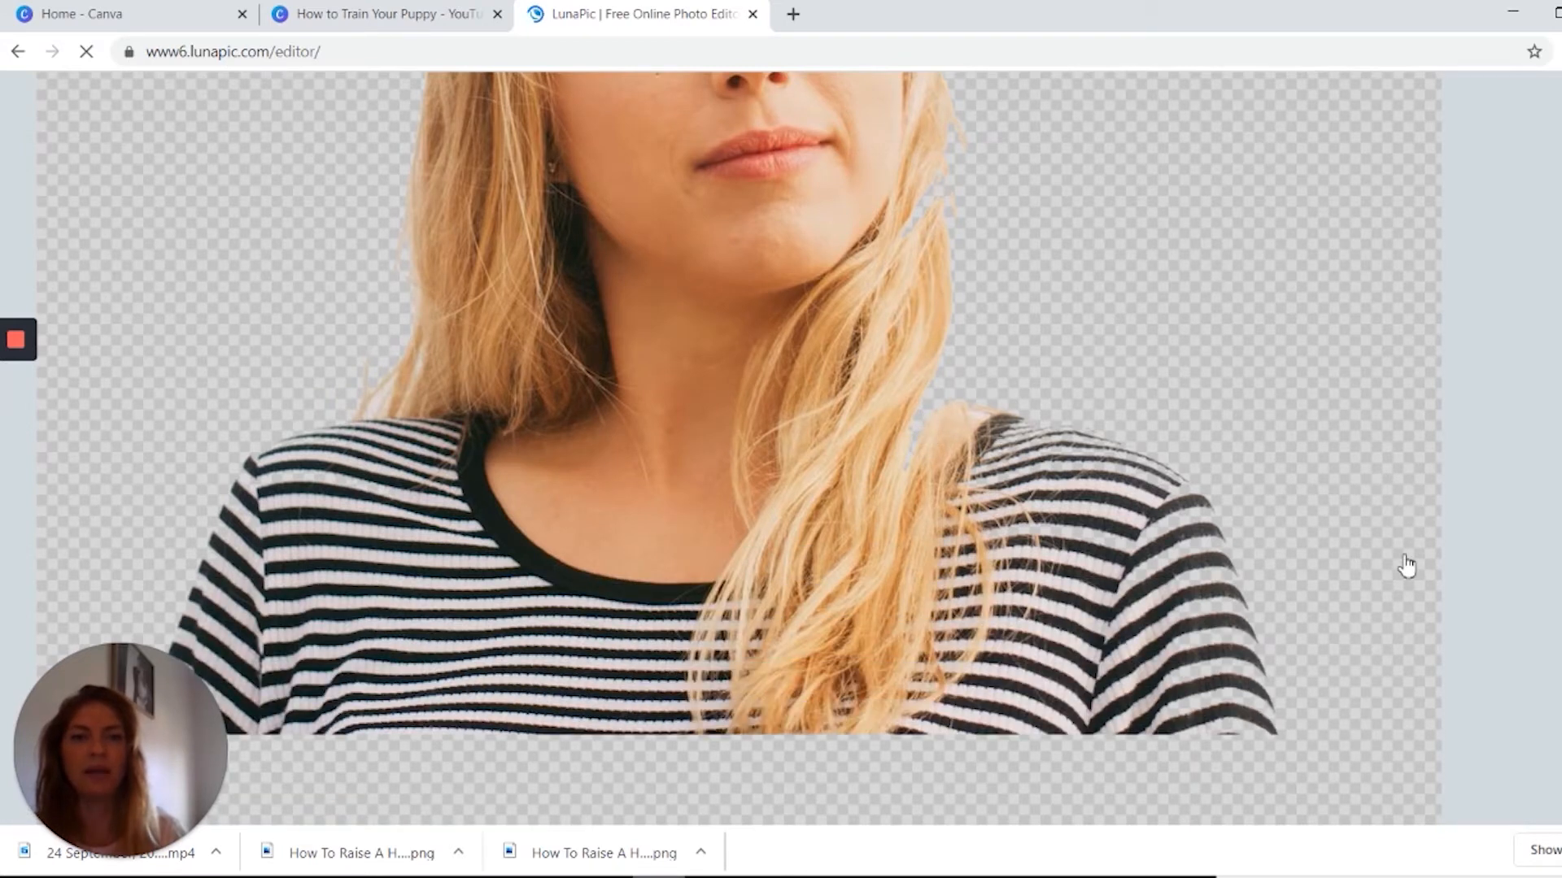
{"action": "scroll", "coordinate": [1423, 504], "scroll_direction": "up", "scroll_amount": 5}
{"action": "scroll", "coordinate": [1421, 473], "scroll_direction": "up", "scroll_amount": 7}
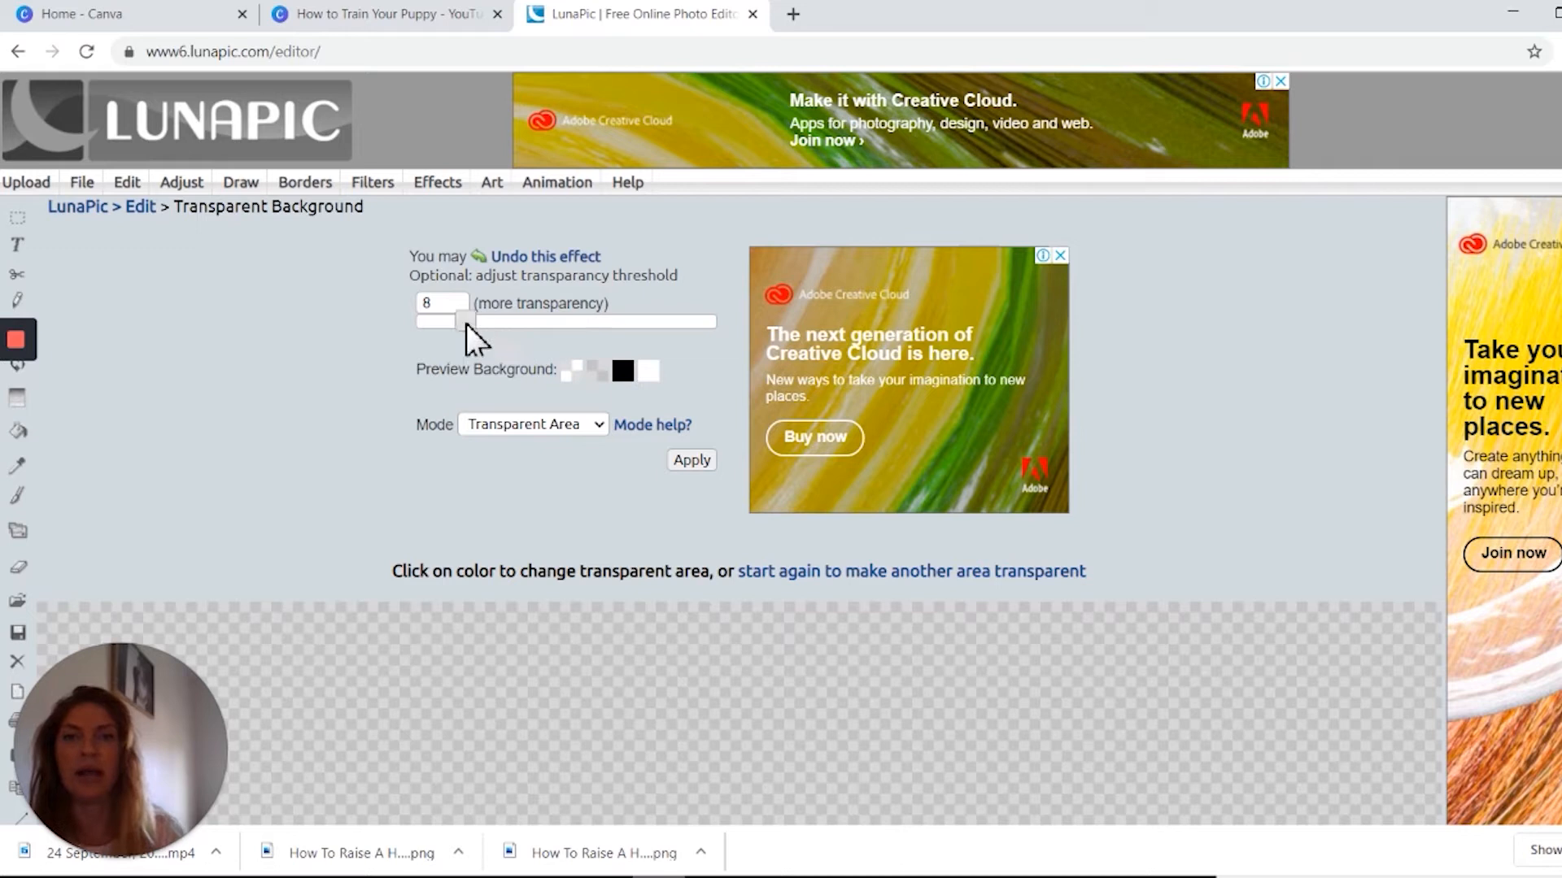
Step: Fine-tune the transparency threshold of the portrait's backdrop, apply it and check the cutout from the hair down to the shirt
{"action": "left_click_drag", "start_coordinate": [465, 325], "coordinate": [462, 330]}
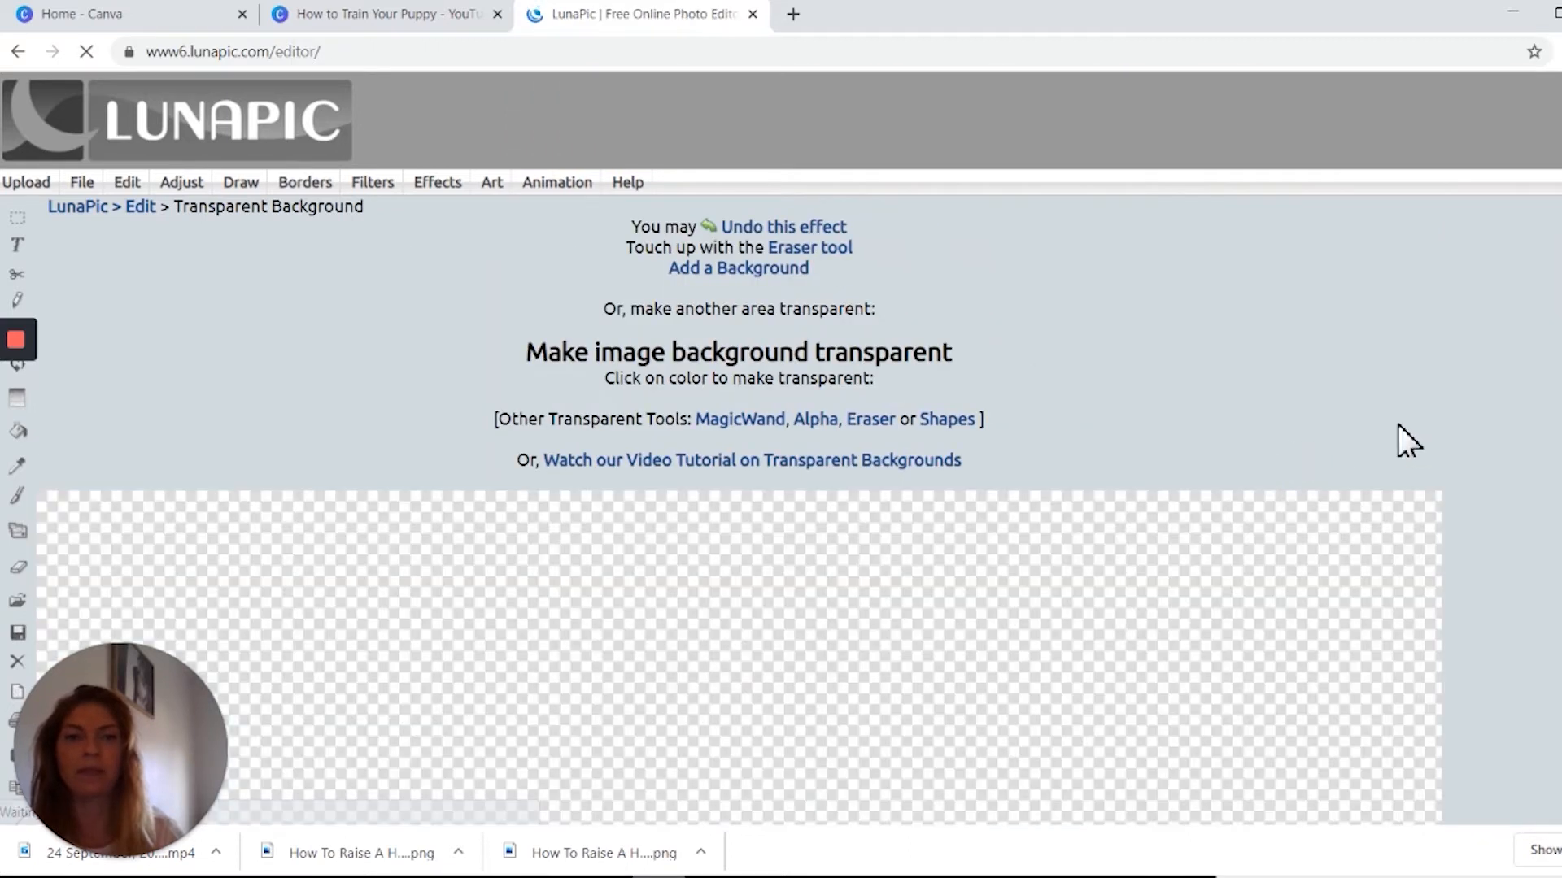
{"action": "scroll", "coordinate": [1509, 427], "scroll_direction": "down", "scroll_amount": 1}
{"action": "scroll", "coordinate": [1510, 426], "scroll_direction": "down", "scroll_amount": 10}
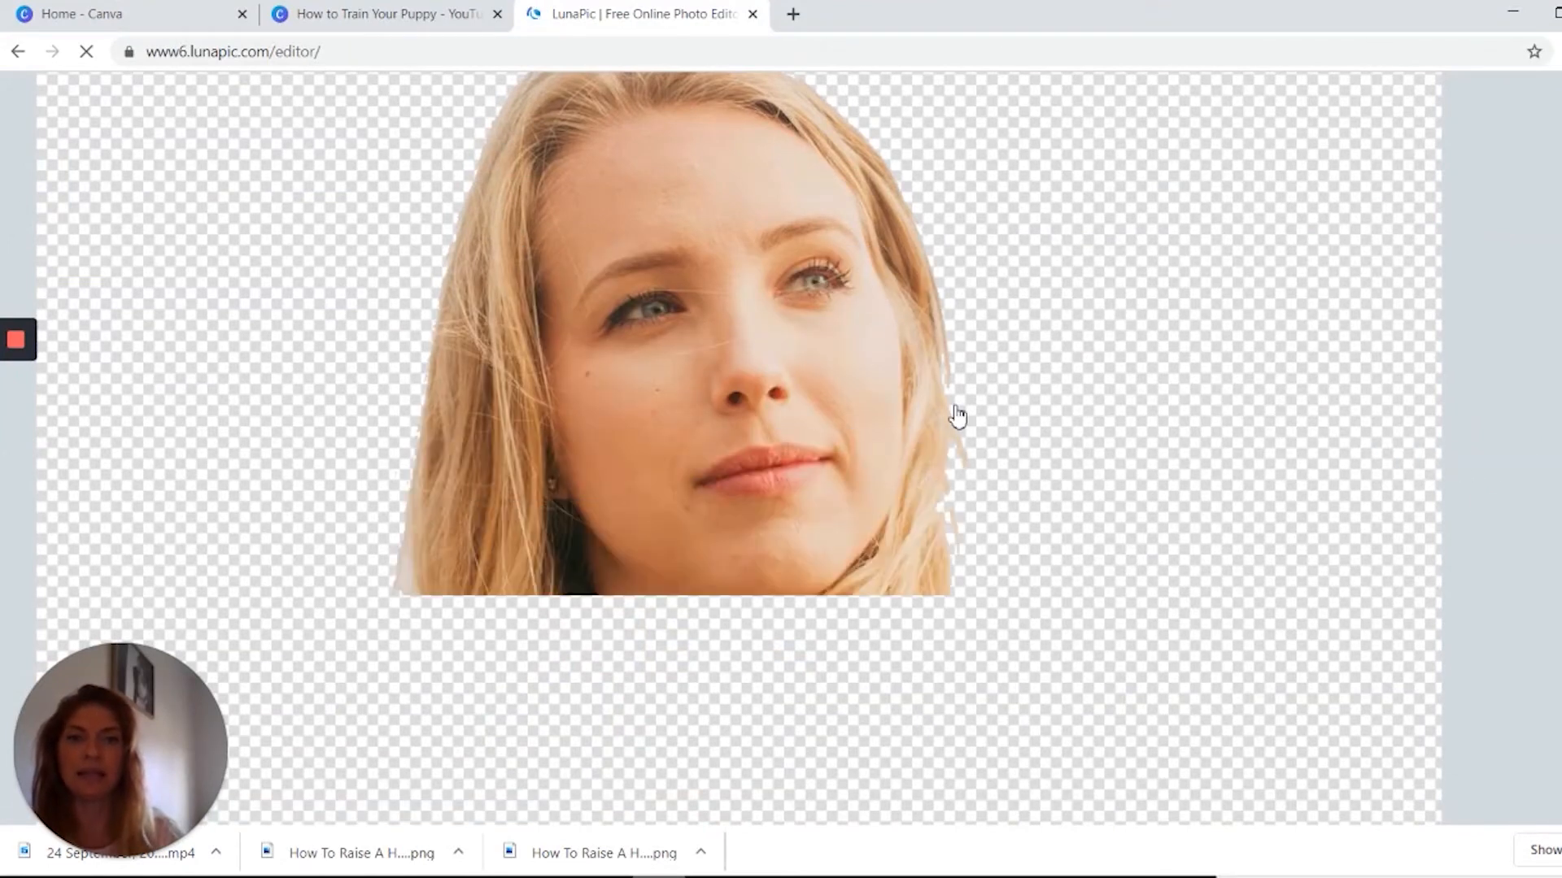
{"action": "scroll", "coordinate": [1180, 514], "scroll_direction": "down", "scroll_amount": 1}
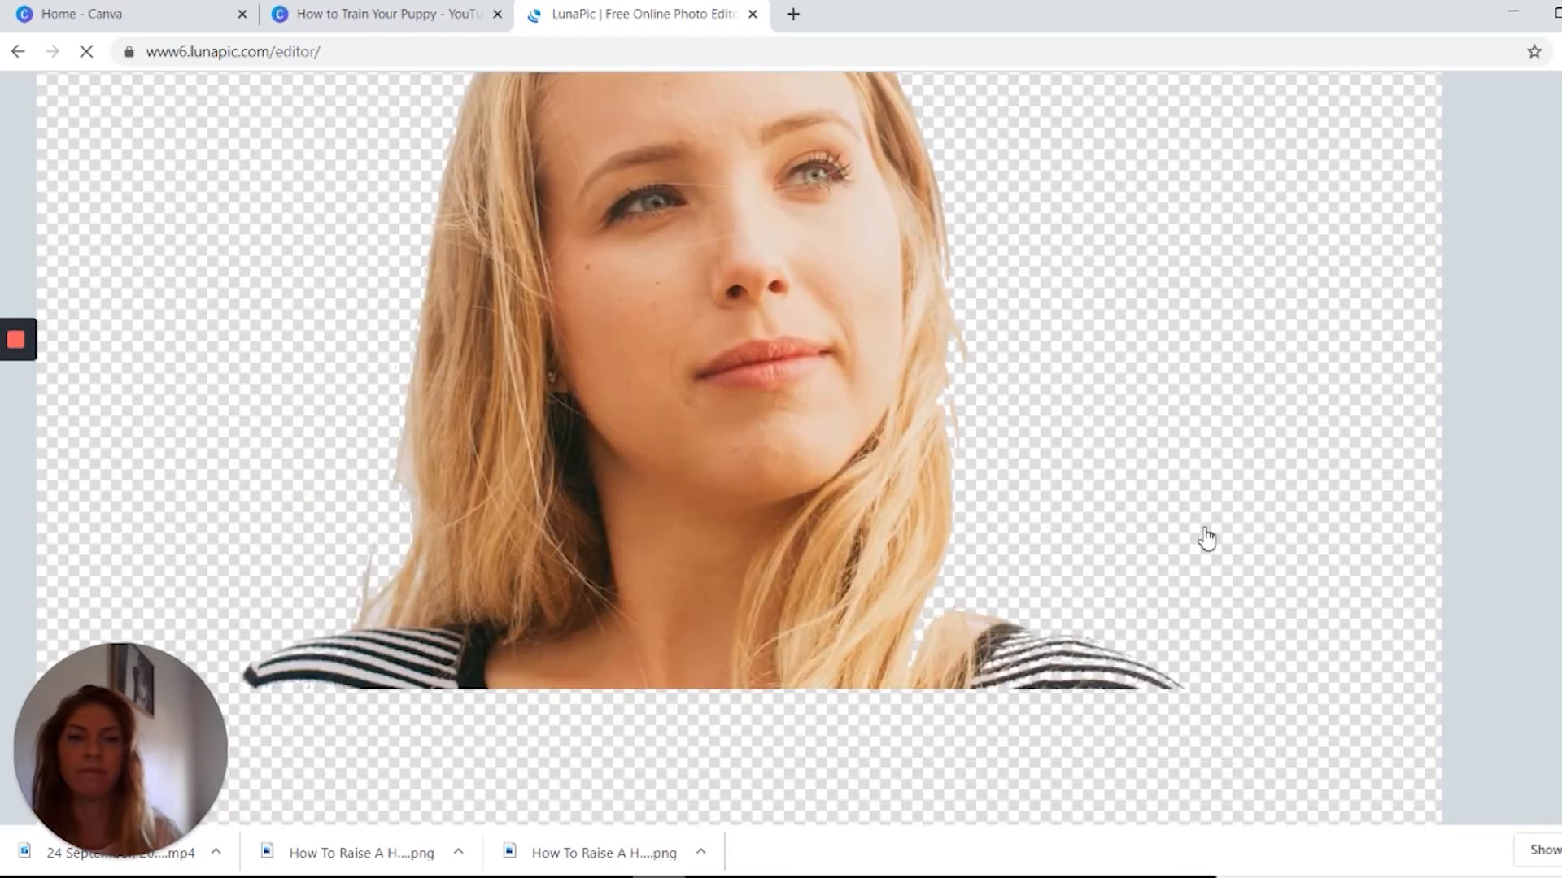
{"action": "scroll", "coordinate": [1203, 530], "scroll_direction": "down", "scroll_amount": 1}
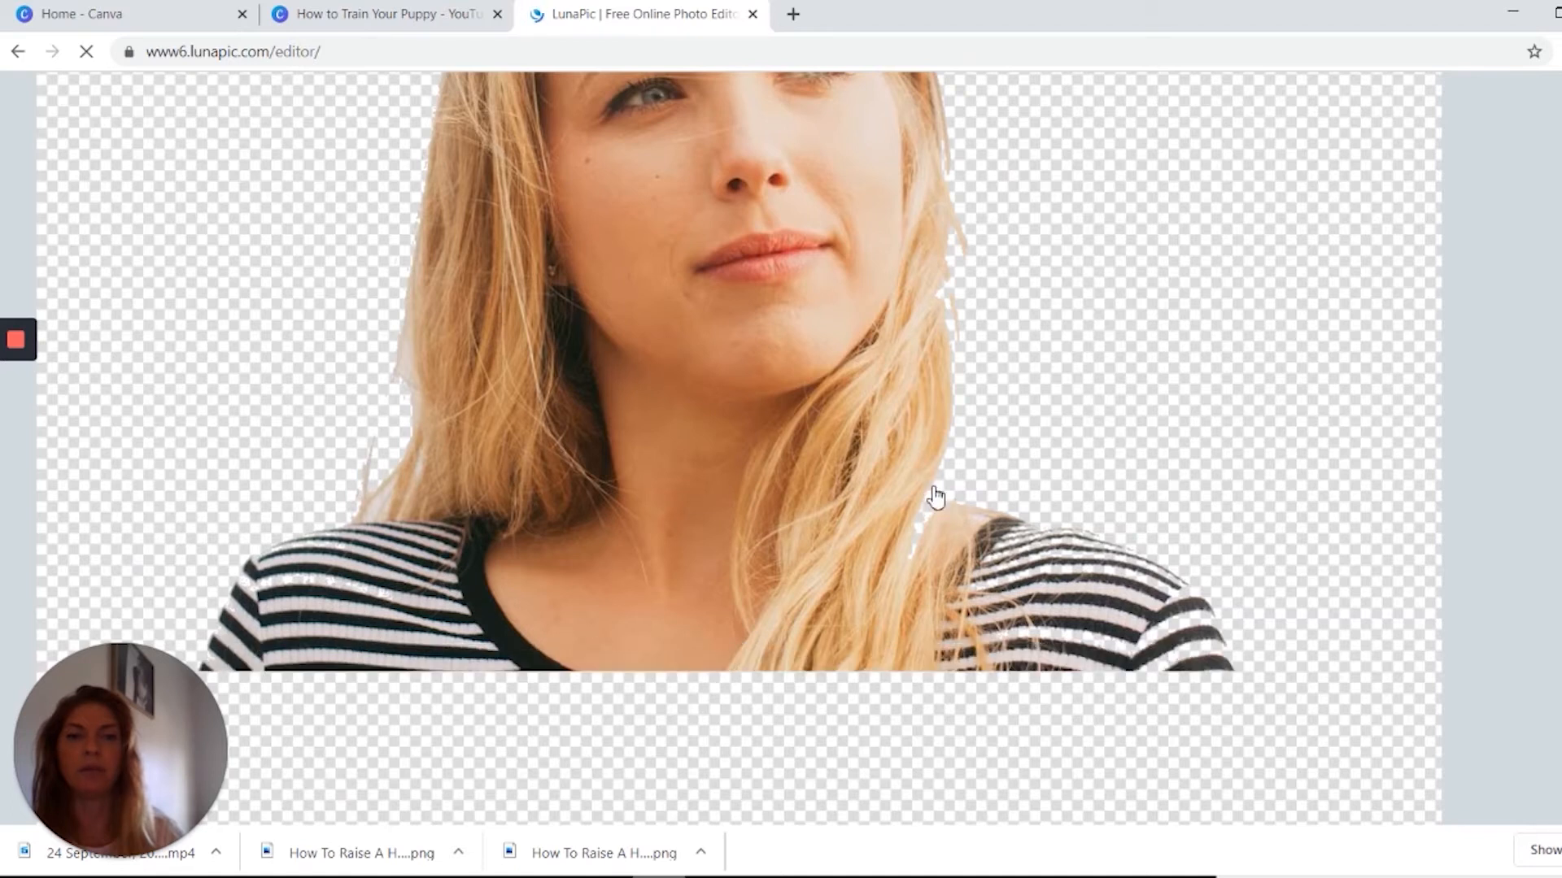
{"action": "scroll", "coordinate": [943, 513], "scroll_direction": "down", "scroll_amount": 5}
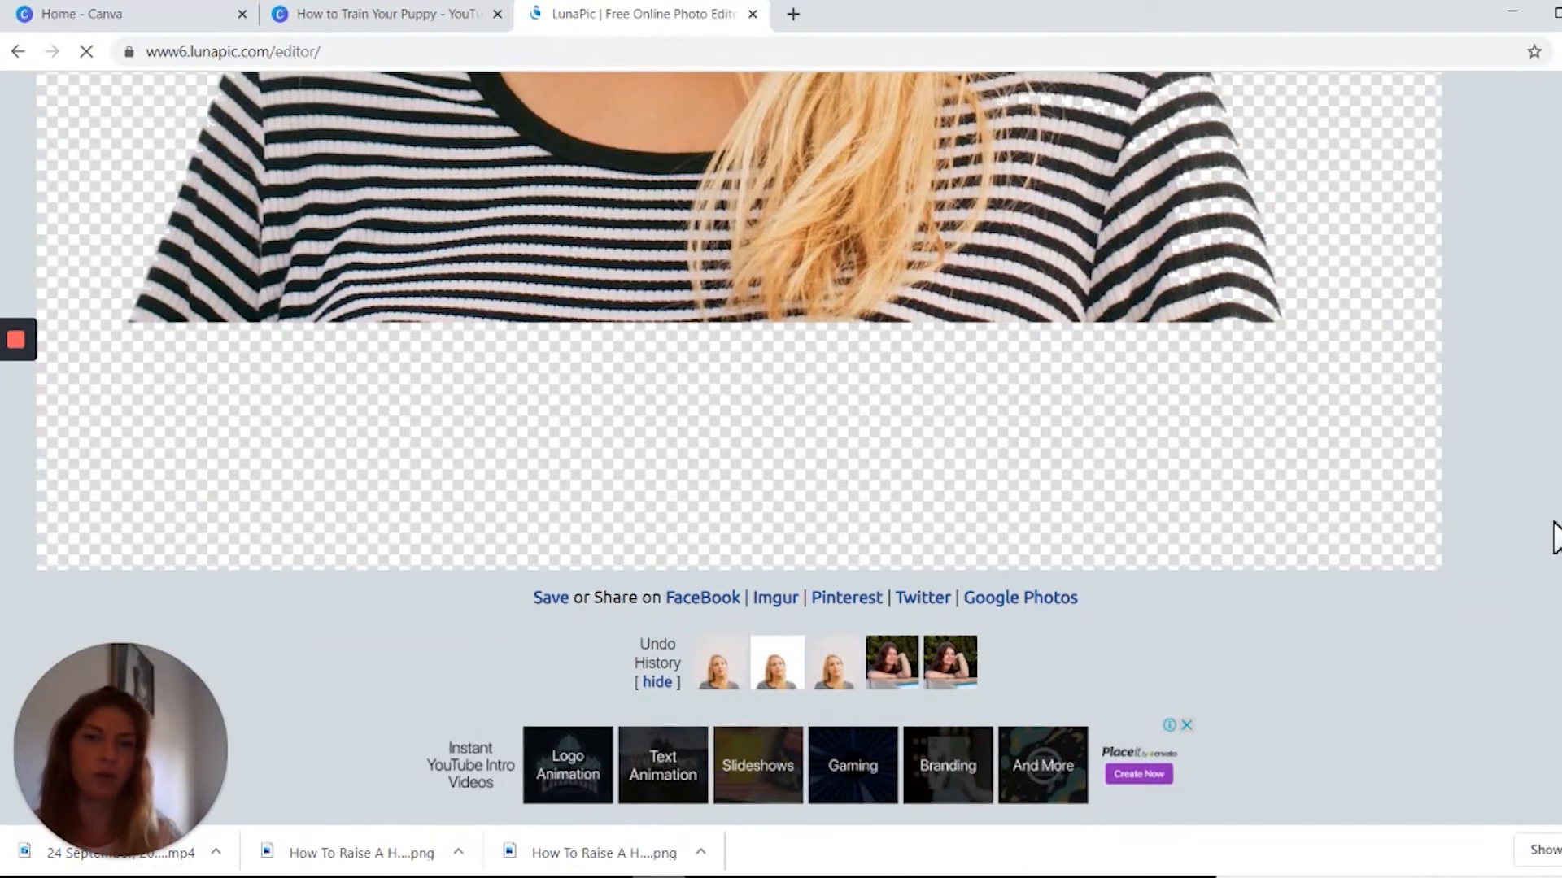
Step: Save the transparent portrait as an image file and close LunaPic to return to the Canva thumbnail
{"action": "left_click", "coordinate": [550, 598]}
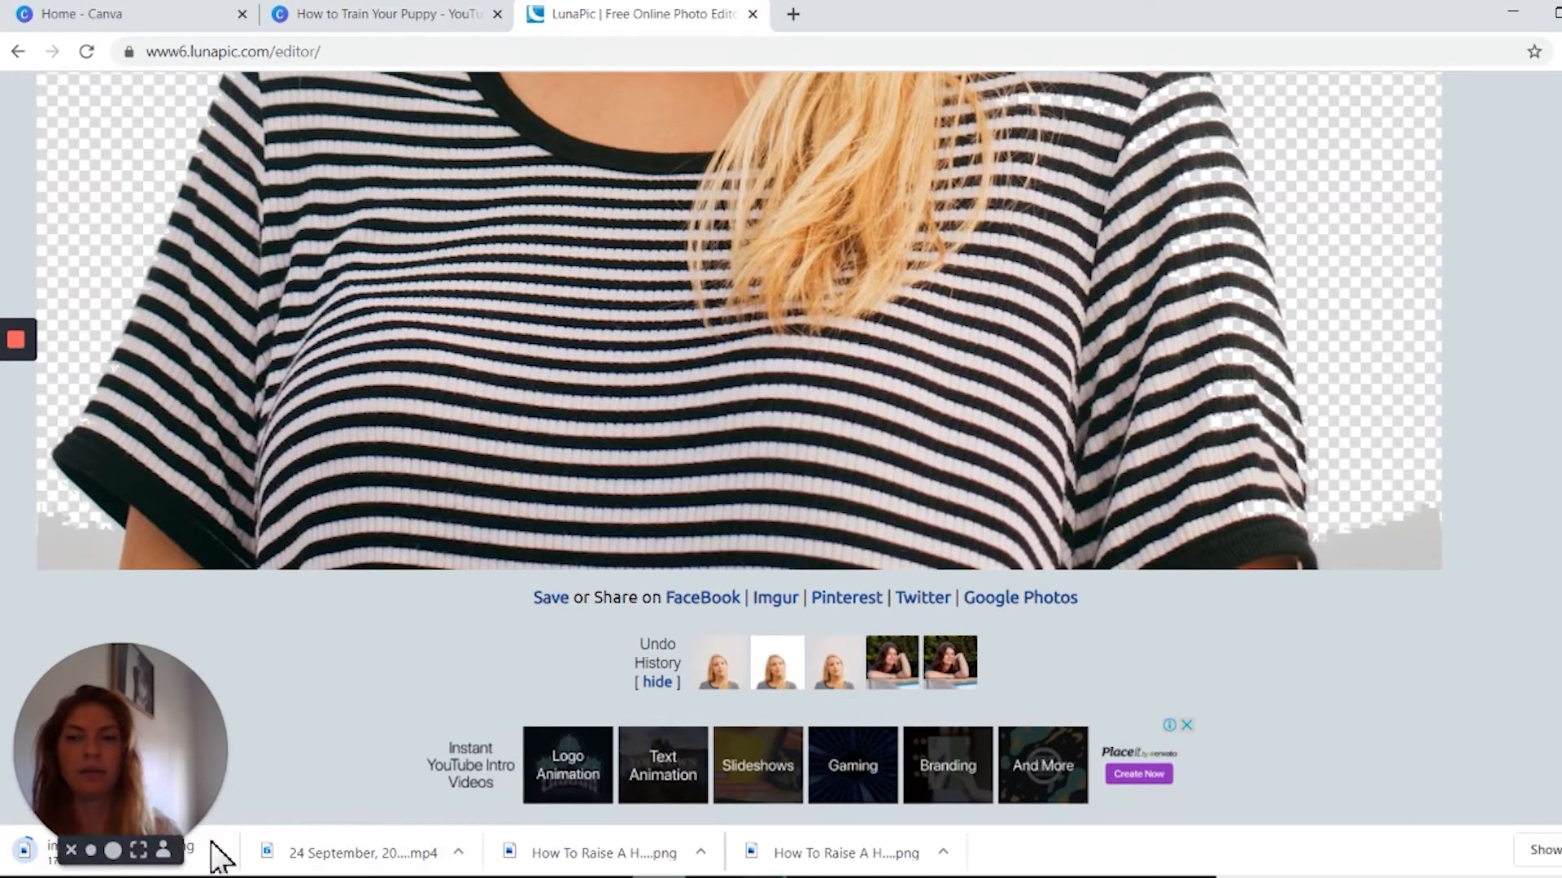
{"action": "left_click_drag", "start_coordinate": [187, 752], "coordinate": [342, 610]}
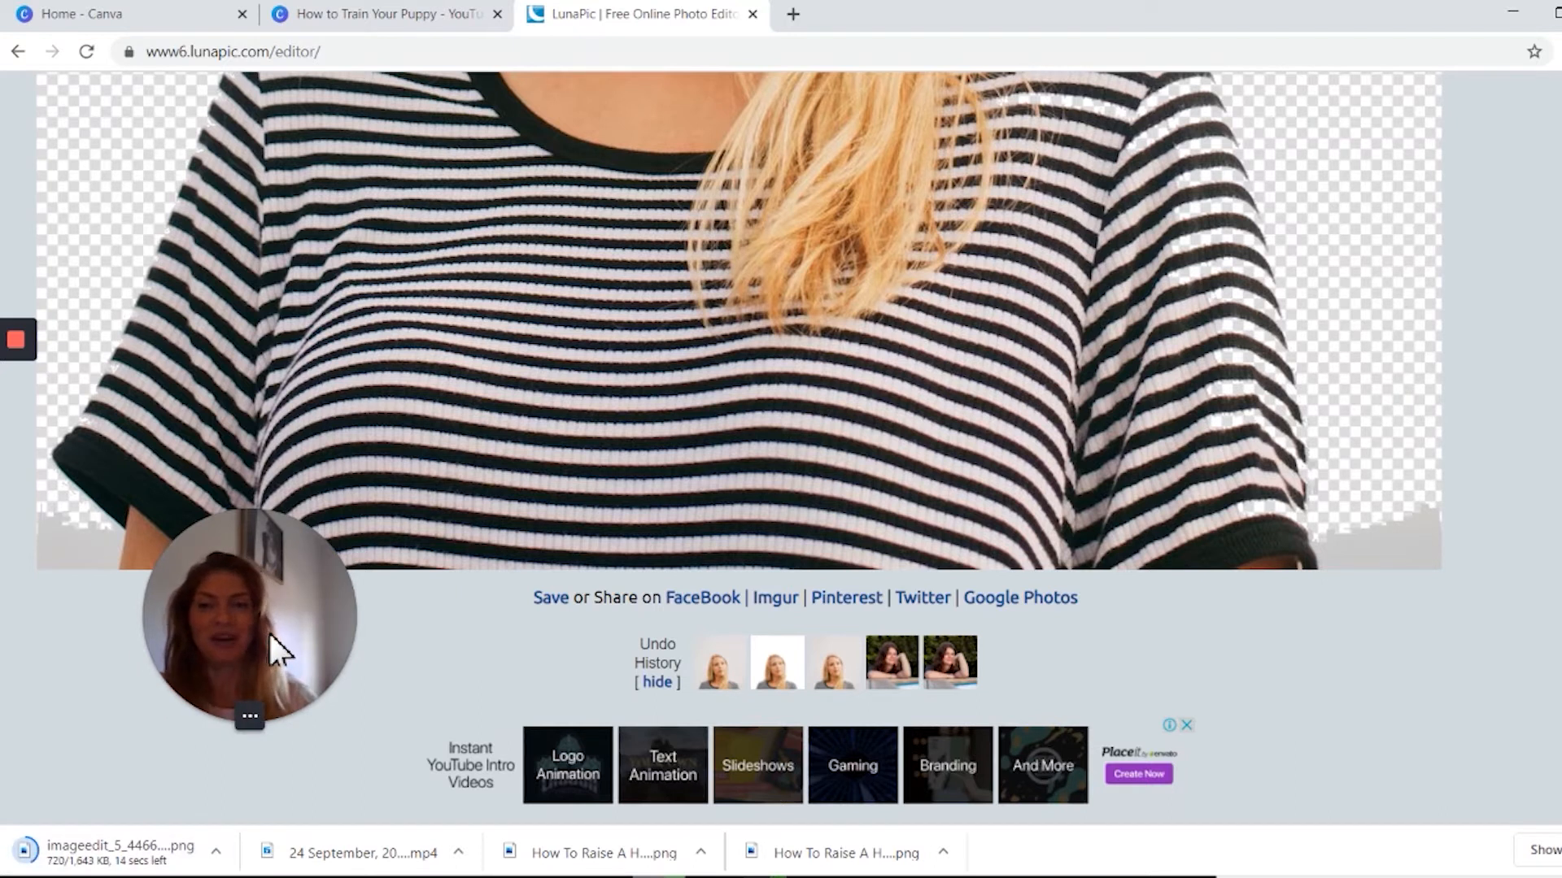
{"action": "left_click", "coordinate": [752, 13]}
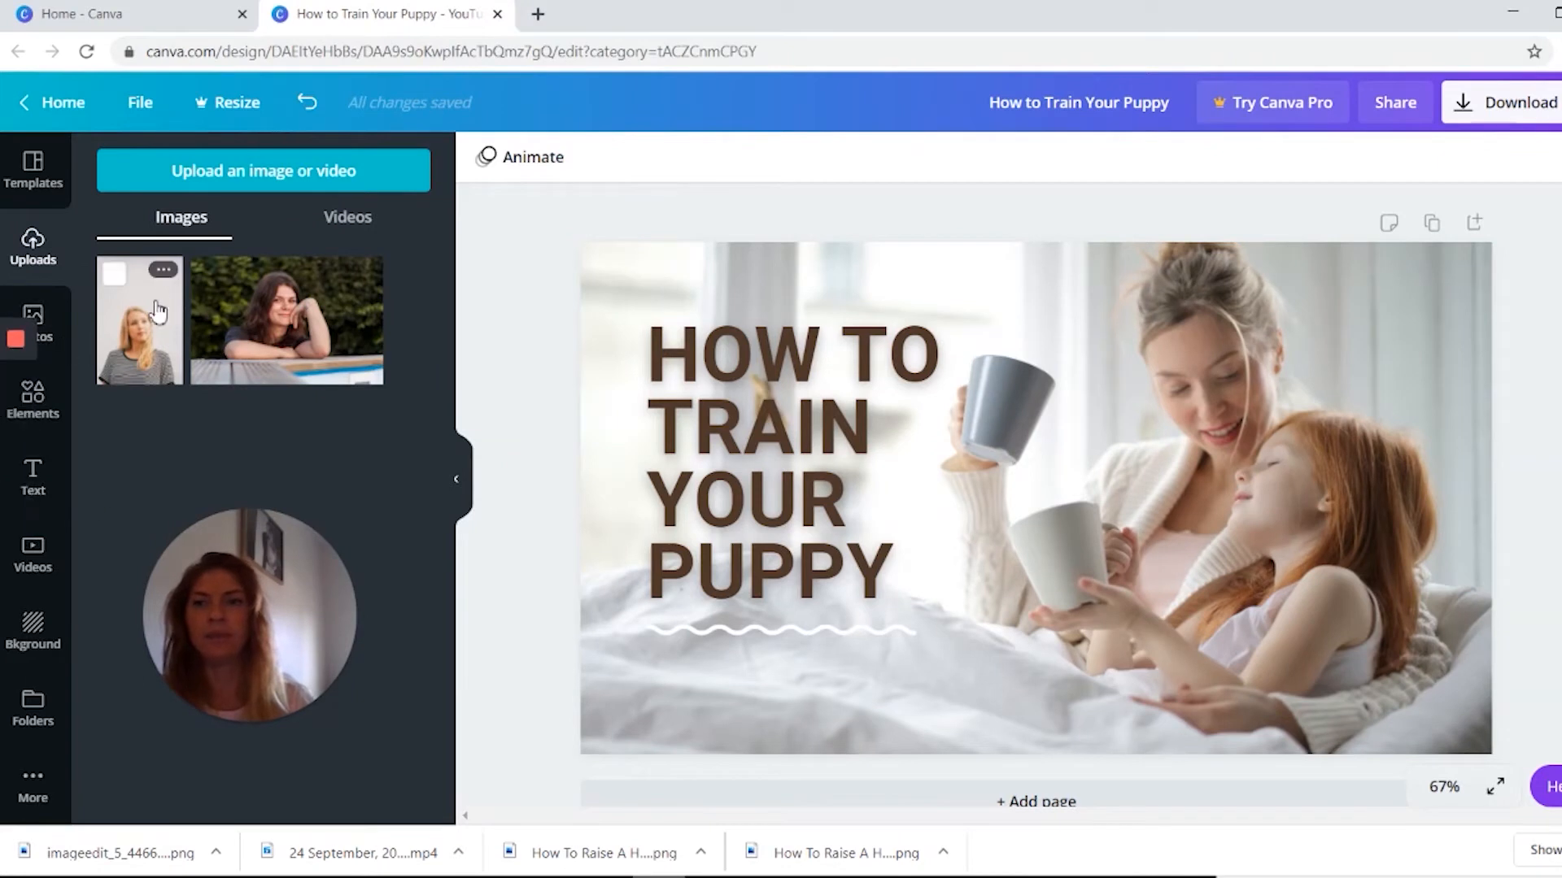
{"action": "left_click", "coordinate": [173, 281]}
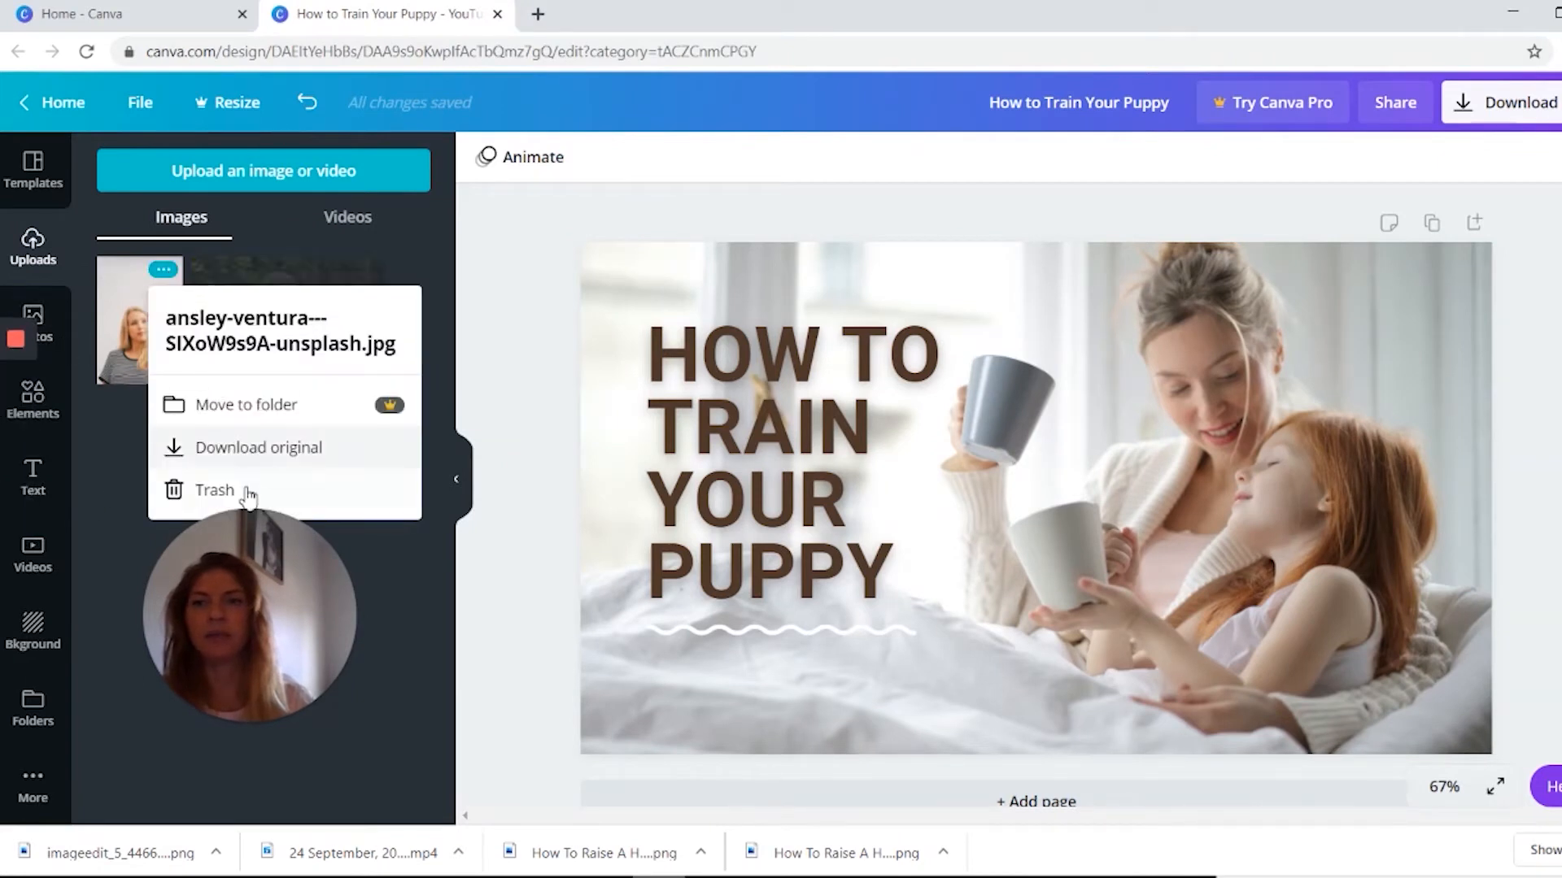
{"action": "left_click", "coordinate": [220, 493]}
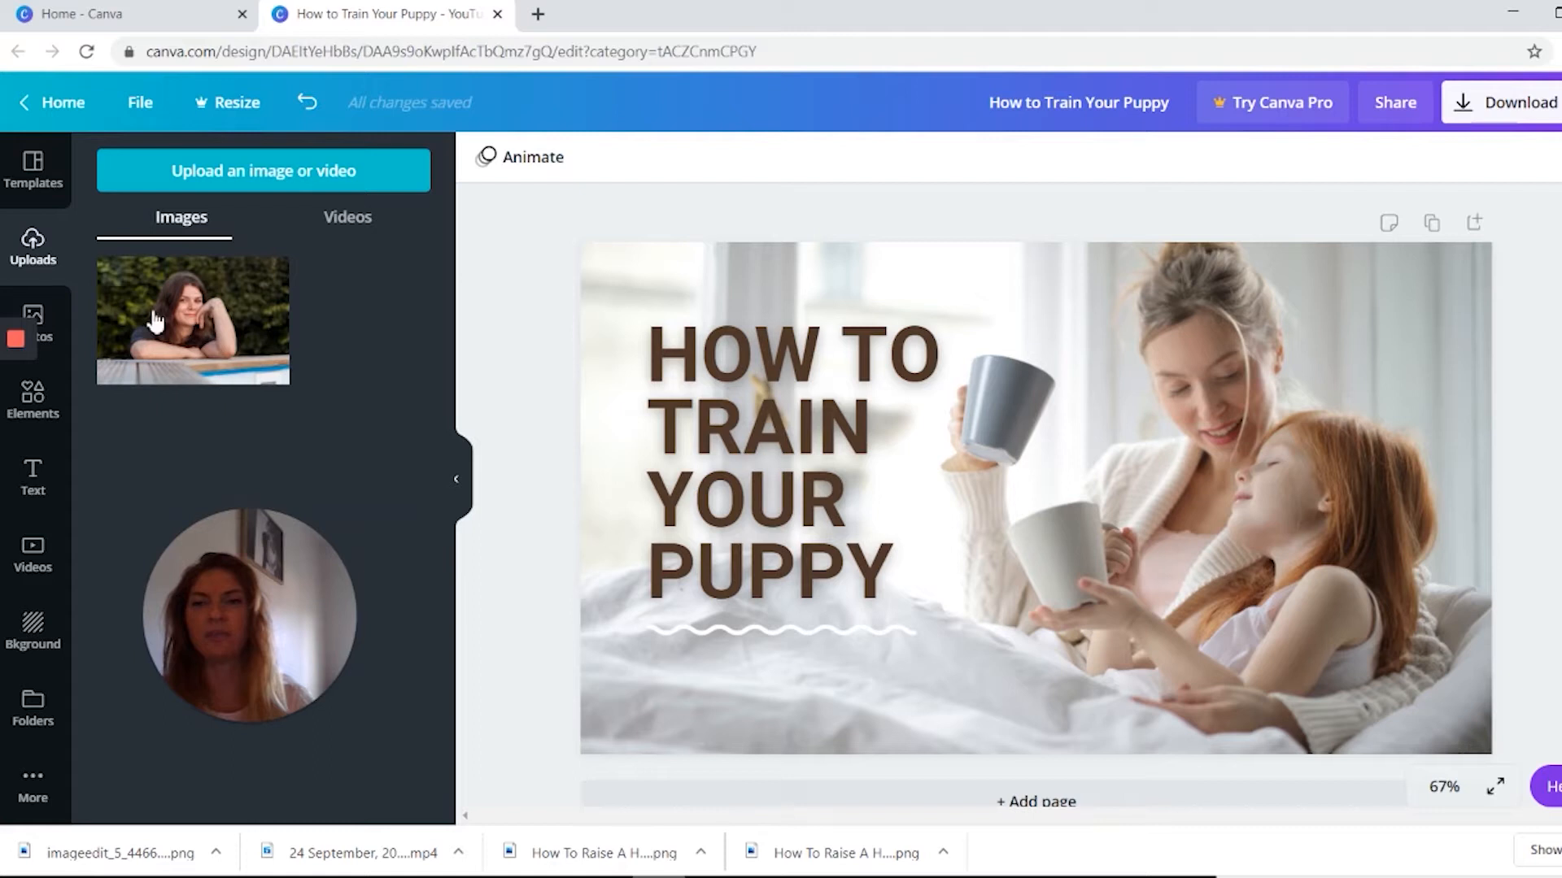
{"action": "left_click", "coordinate": [205, 187]}
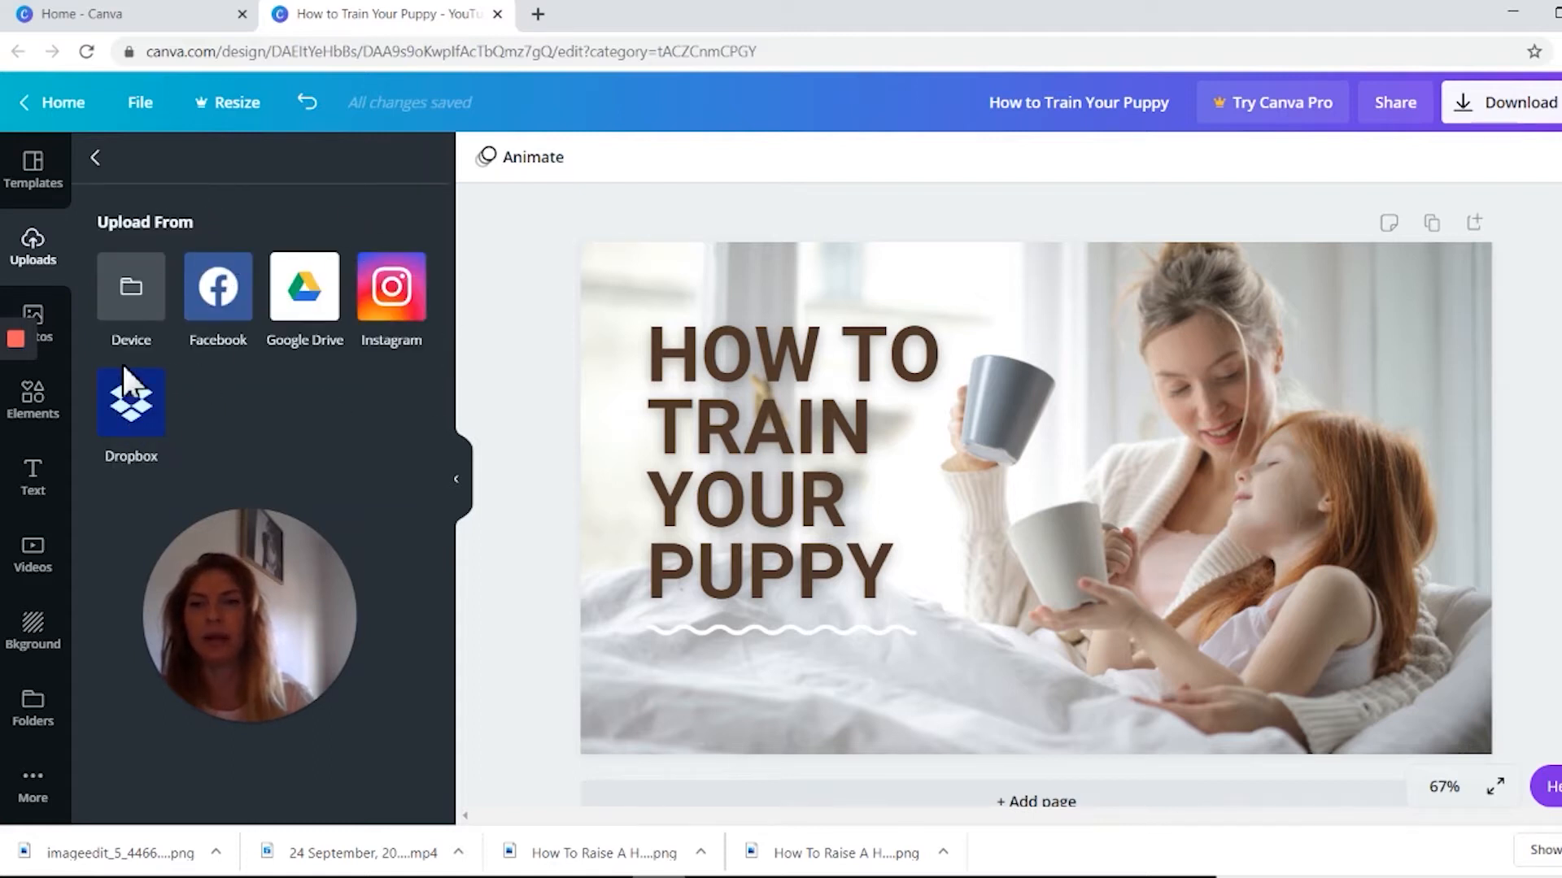
{"action": "left_click", "coordinate": [136, 290]}
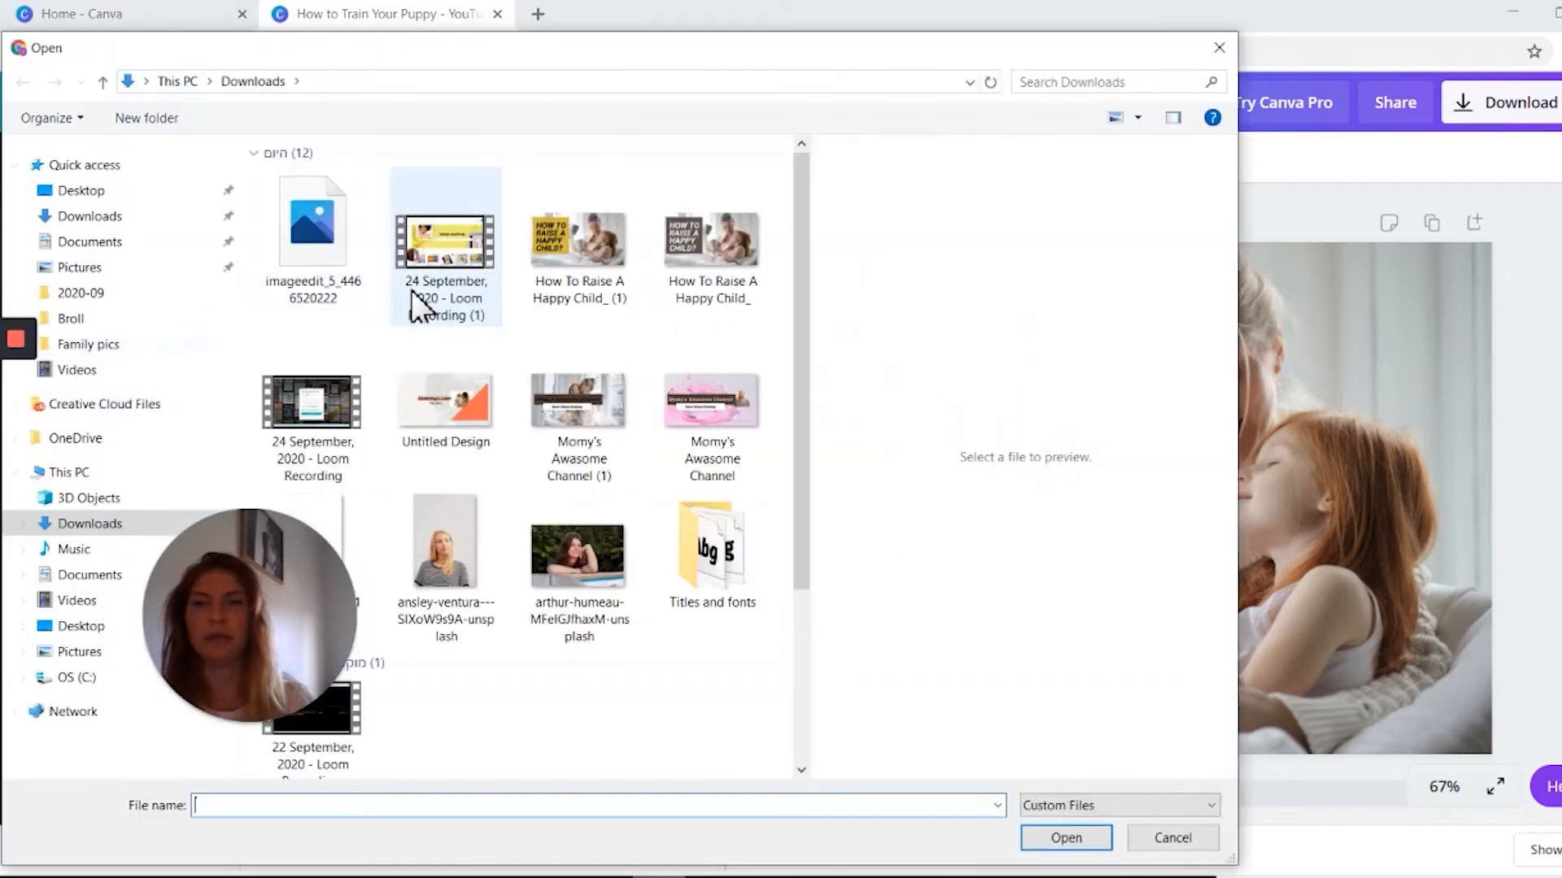
{"action": "left_click", "coordinate": [299, 220]}
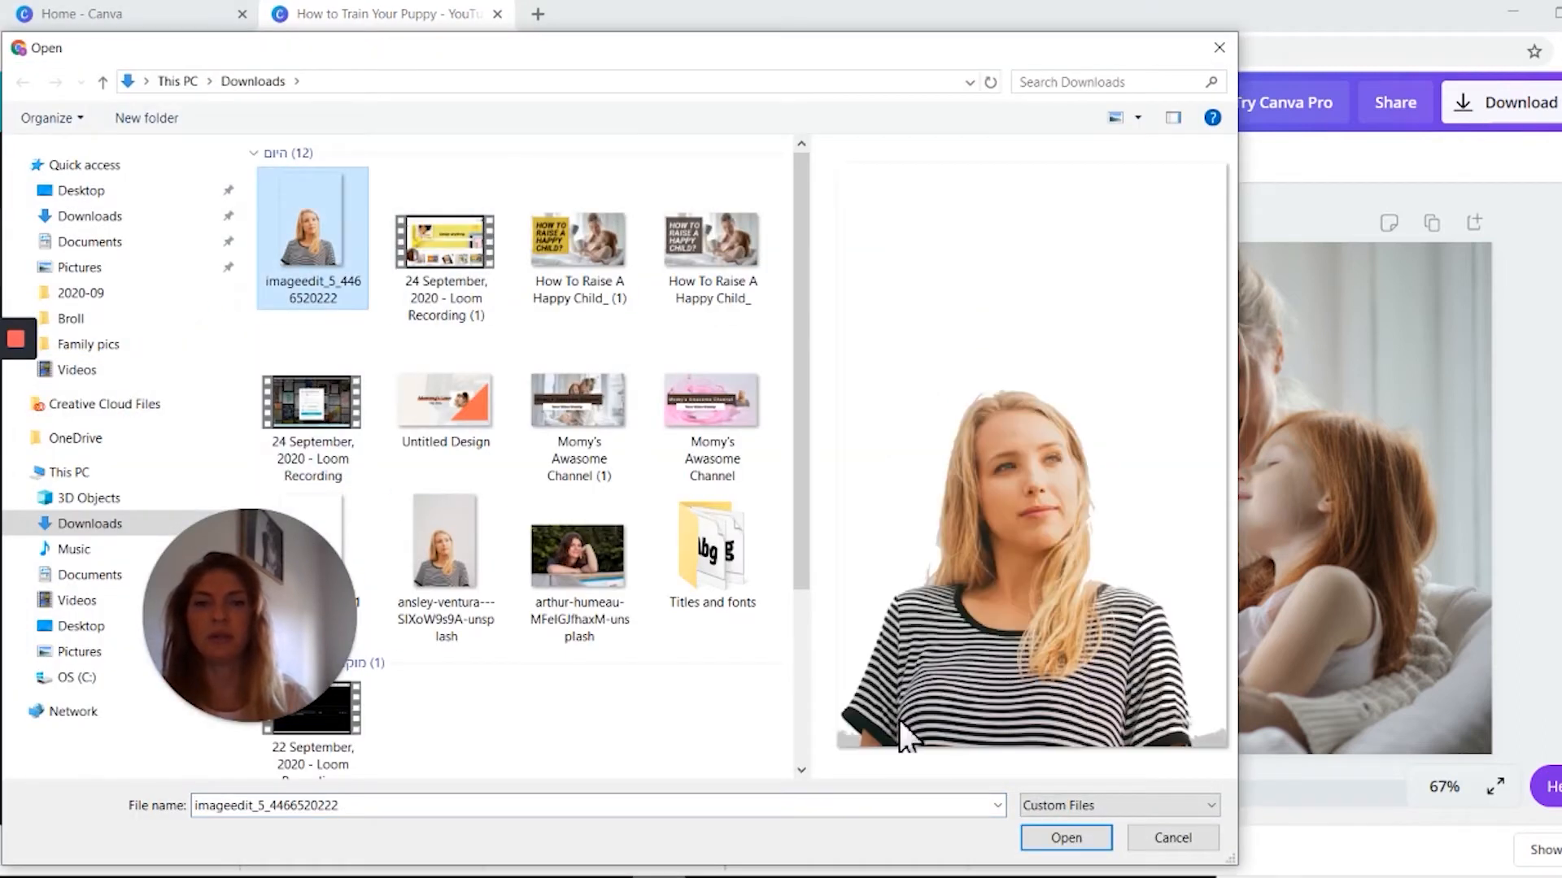
{"action": "left_click", "coordinate": [1070, 839]}
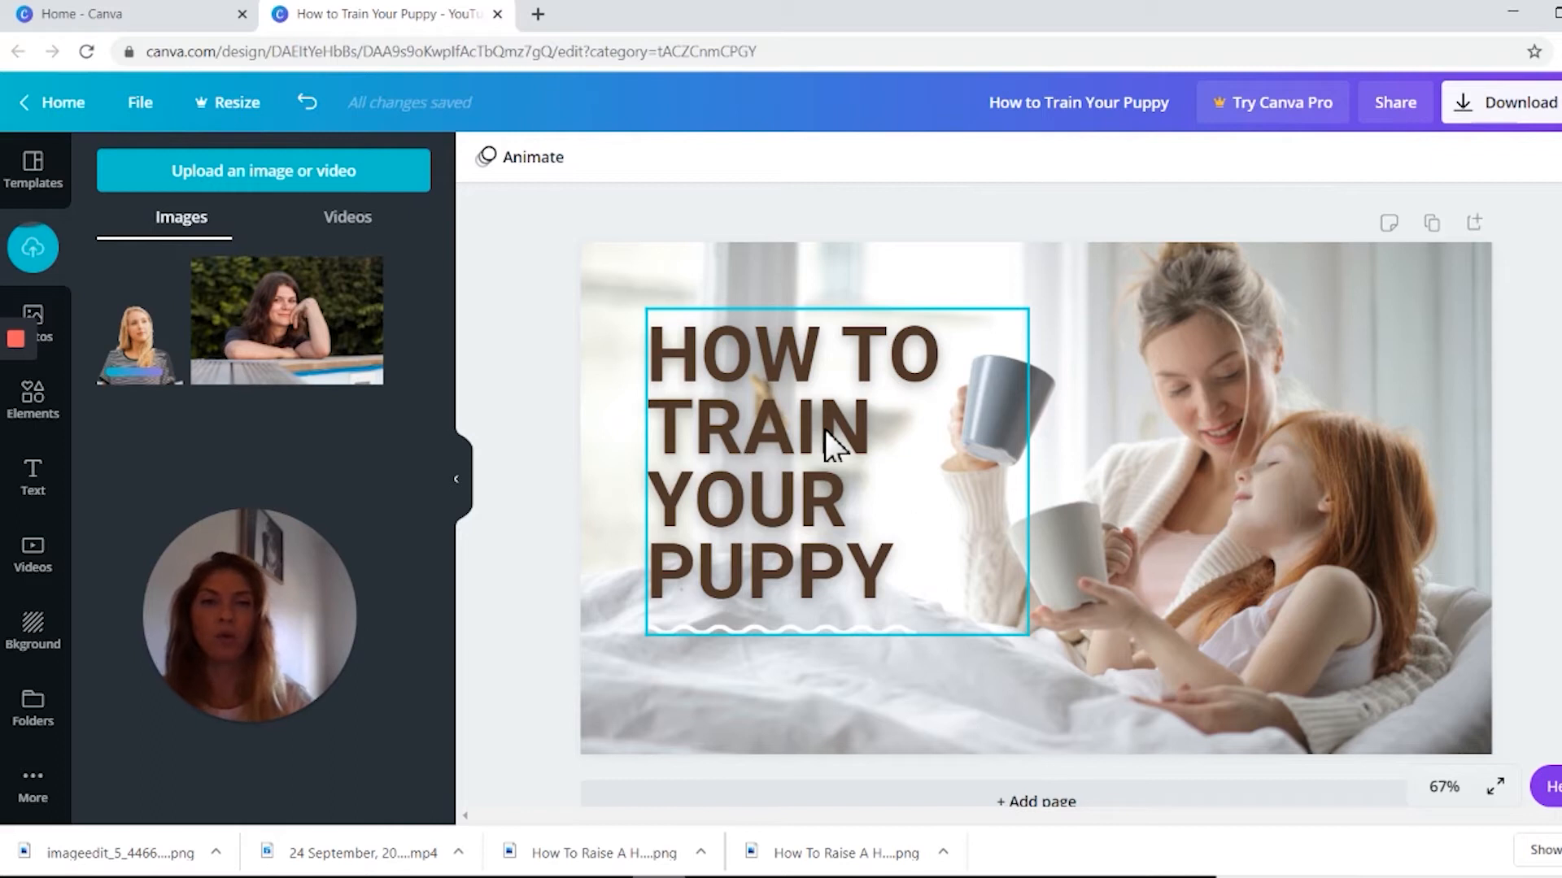
Step: Place the cutout portrait slightly enlarged beside the heading and flip it horizontally
{"action": "left_click", "coordinate": [135, 370]}
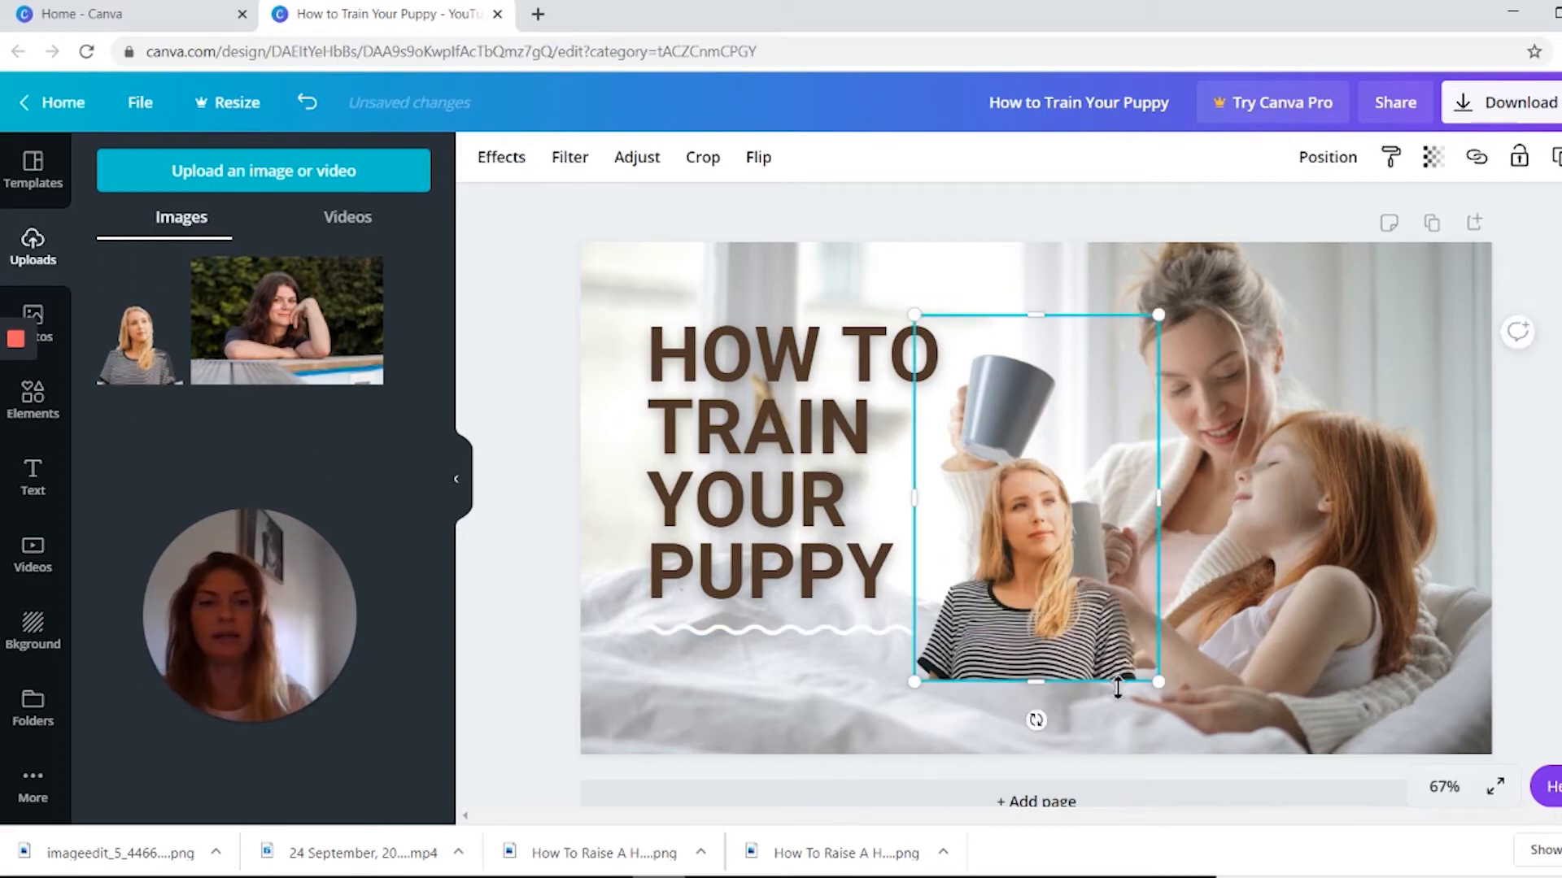
{"action": "left_click_drag", "start_coordinate": [1259, 757], "coordinate": [1183, 718]}
{"action": "left_click_drag", "start_coordinate": [1087, 636], "coordinate": [1166, 559]}
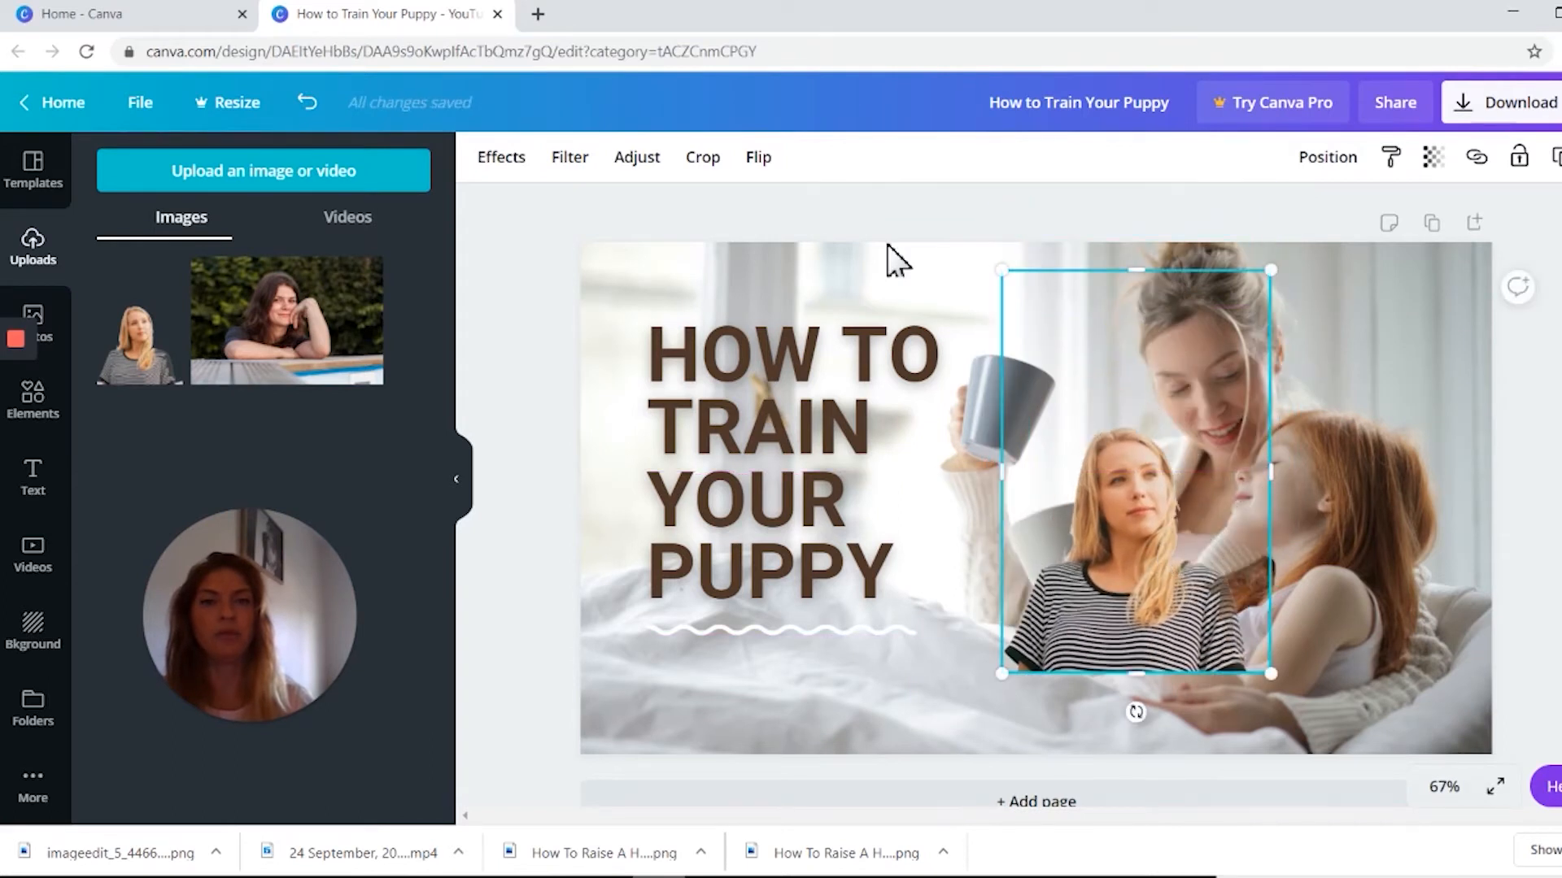
{"action": "left_click", "coordinate": [758, 171]}
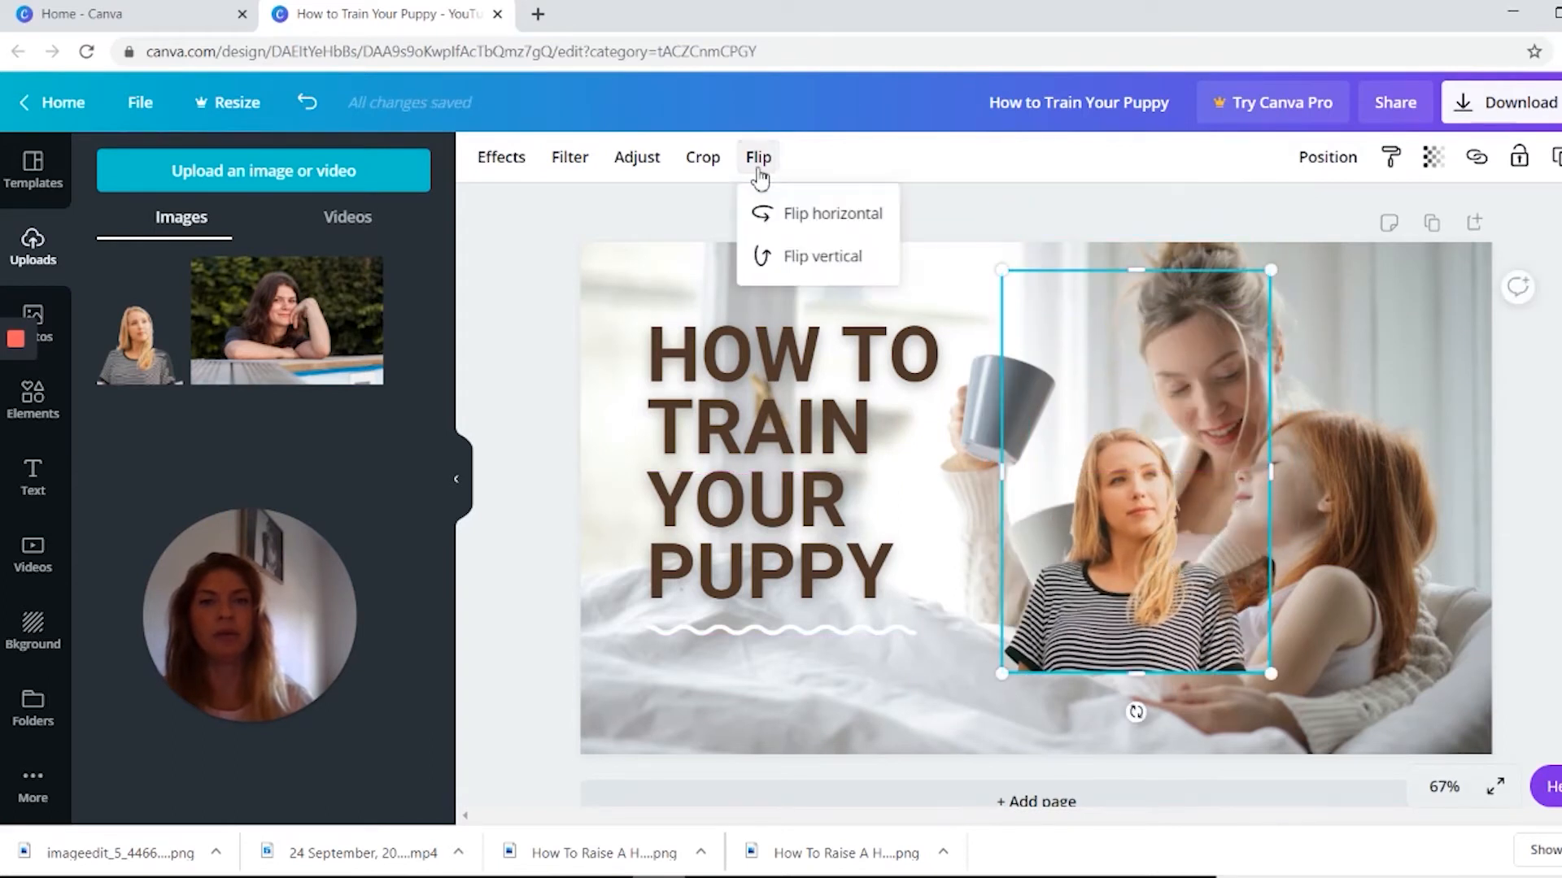
{"action": "left_click", "coordinate": [838, 232]}
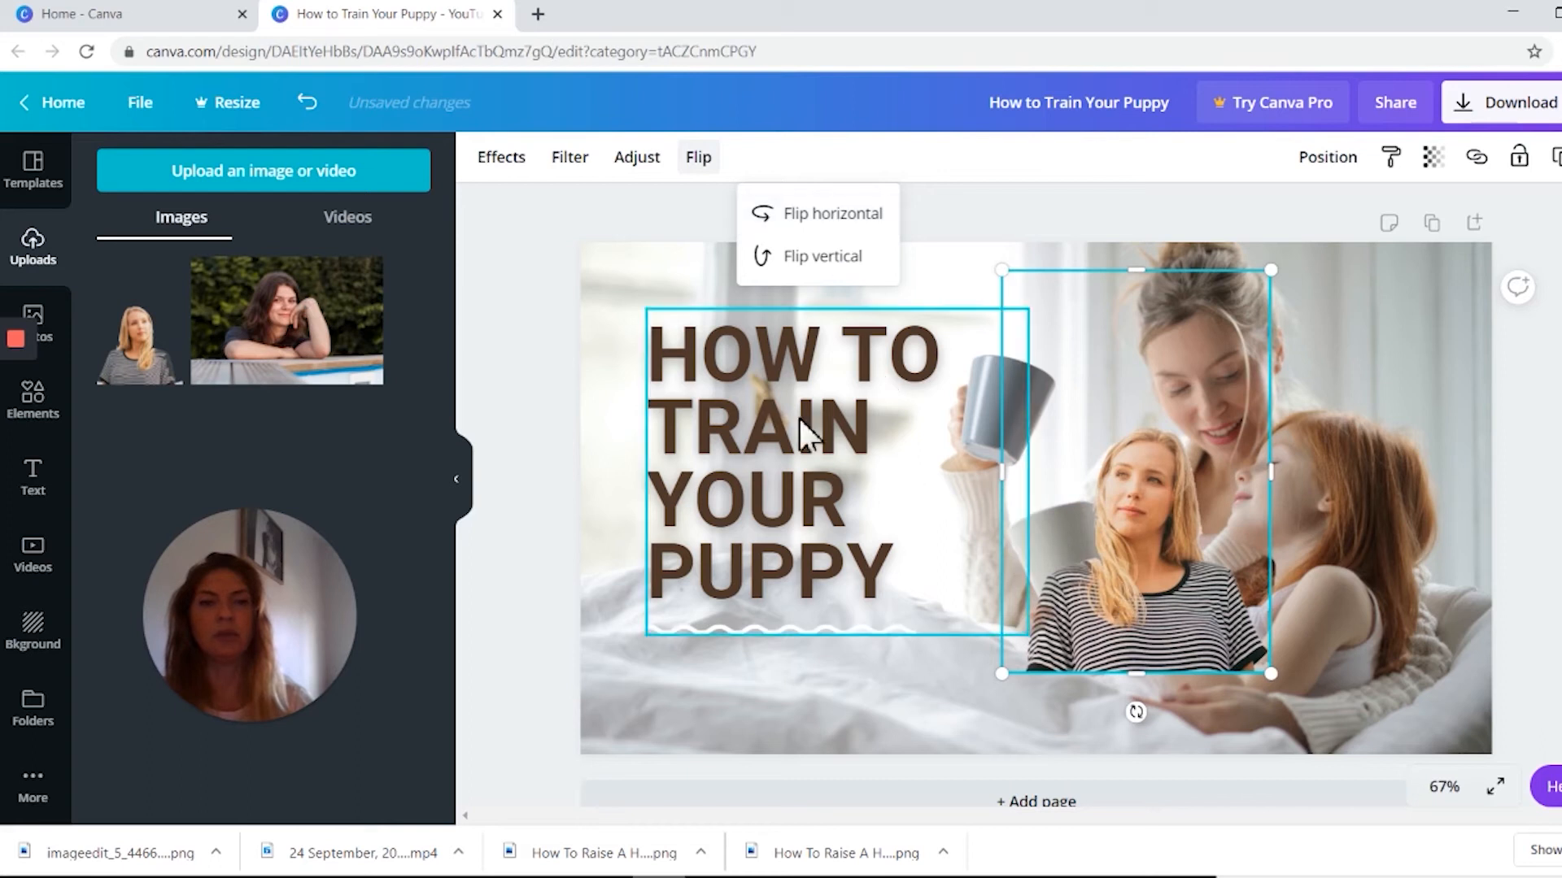
Step: Enlarge the cutout portrait over the right half of the thumbnail and shift the heading slightly lower
{"action": "left_click_drag", "start_coordinate": [1138, 623], "coordinate": [1096, 611]}
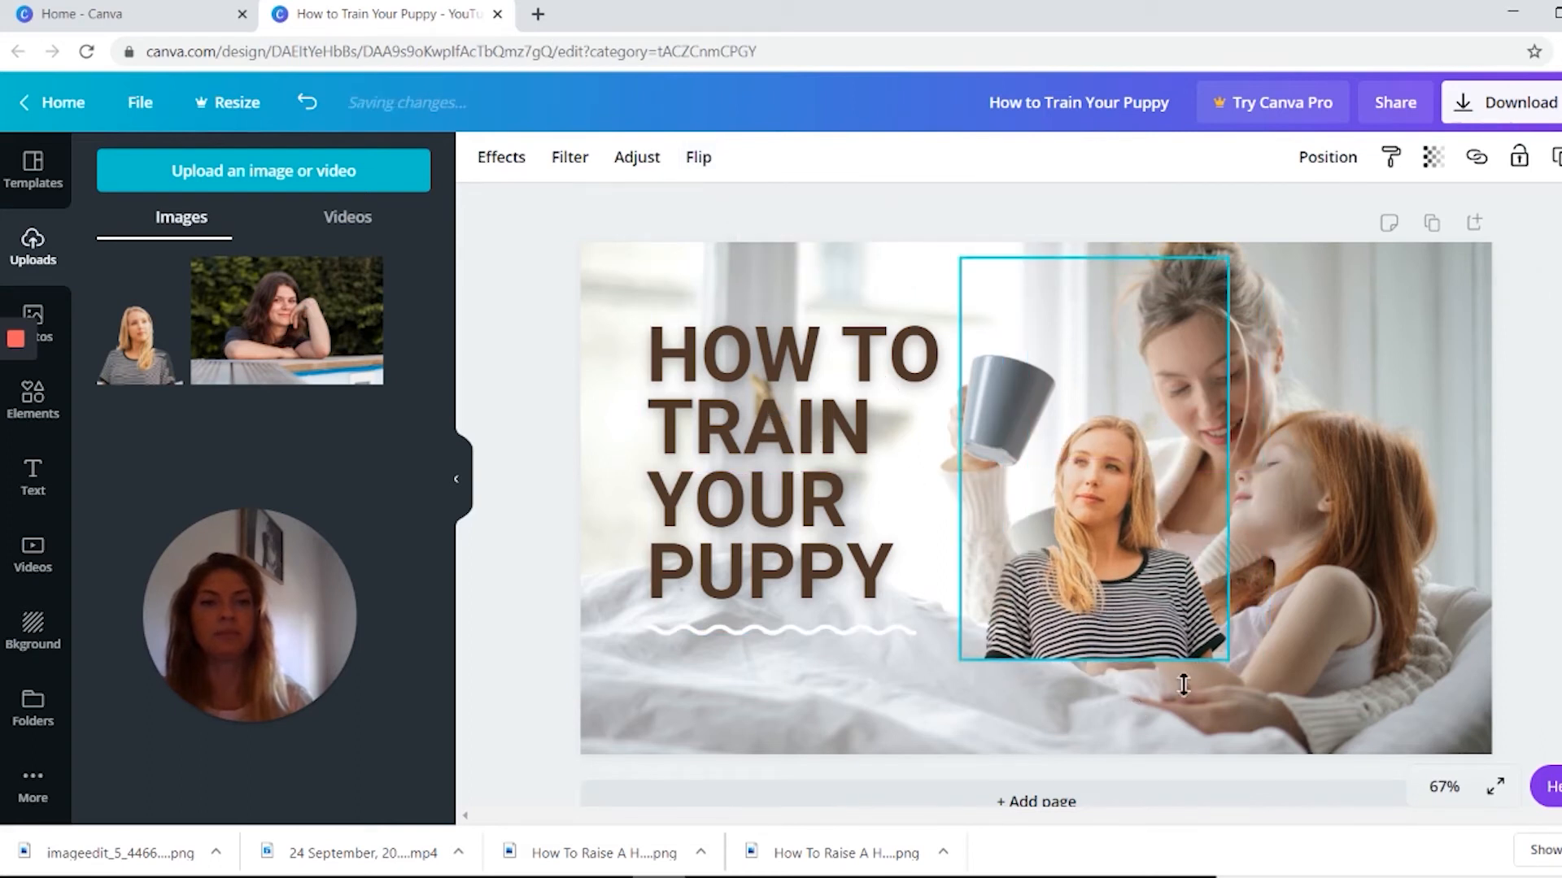
{"action": "left_click_drag", "start_coordinate": [1261, 683], "coordinate": [1379, 750]}
{"action": "left_click_drag", "start_coordinate": [1209, 695], "coordinate": [1236, 619]}
{"action": "left_click_drag", "start_coordinate": [829, 497], "coordinate": [858, 557]}
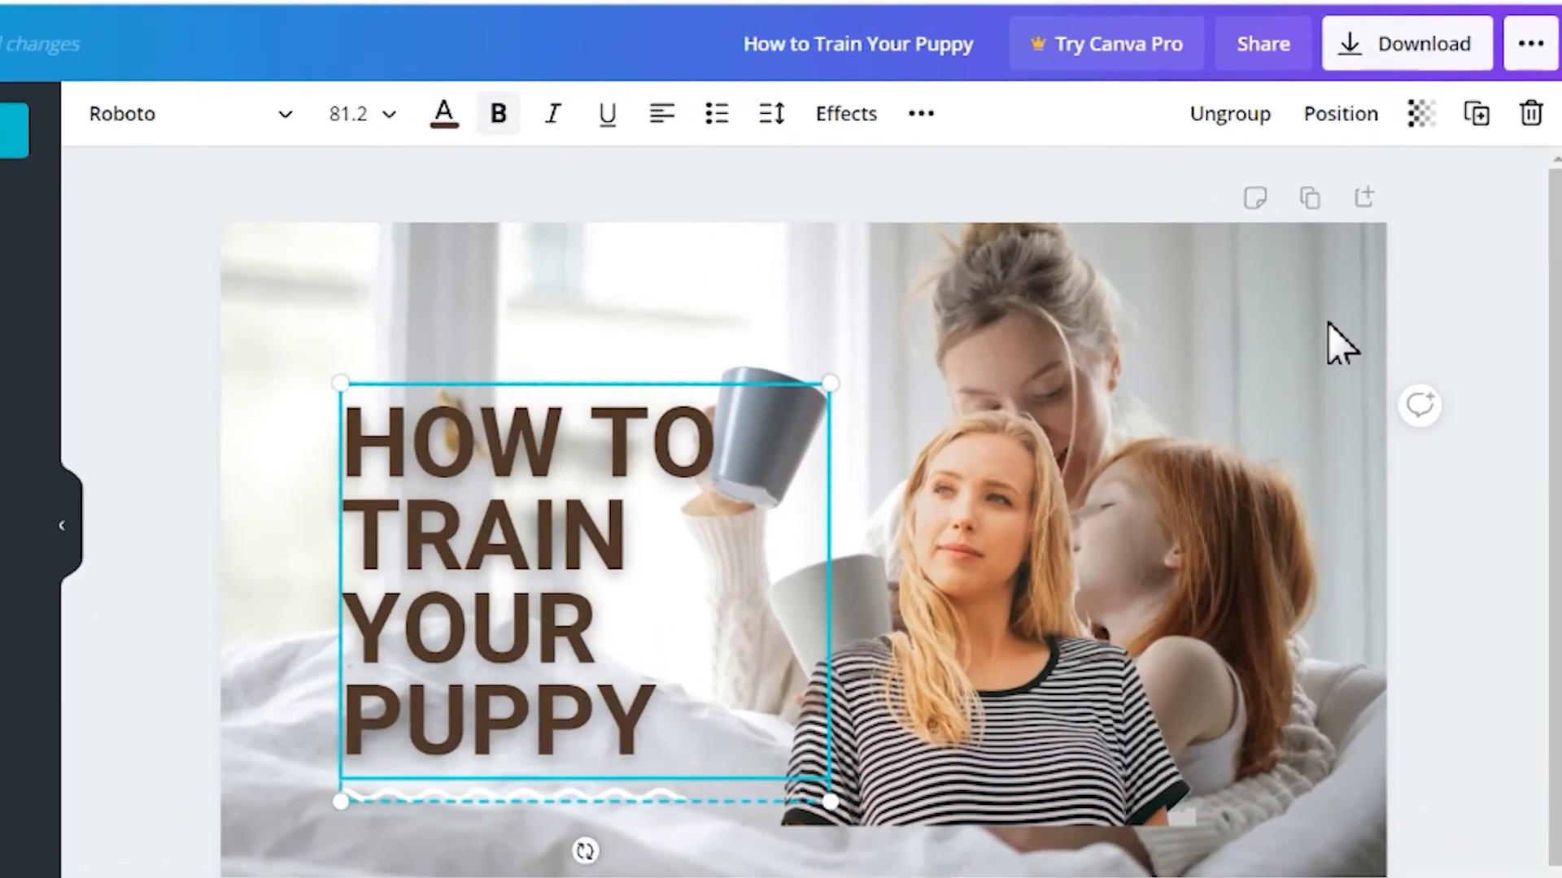
Step: Delete the template photo of the mother and daughter and try a purple and a yellow solid page background
{"action": "left_click", "coordinate": [1452, 334]}
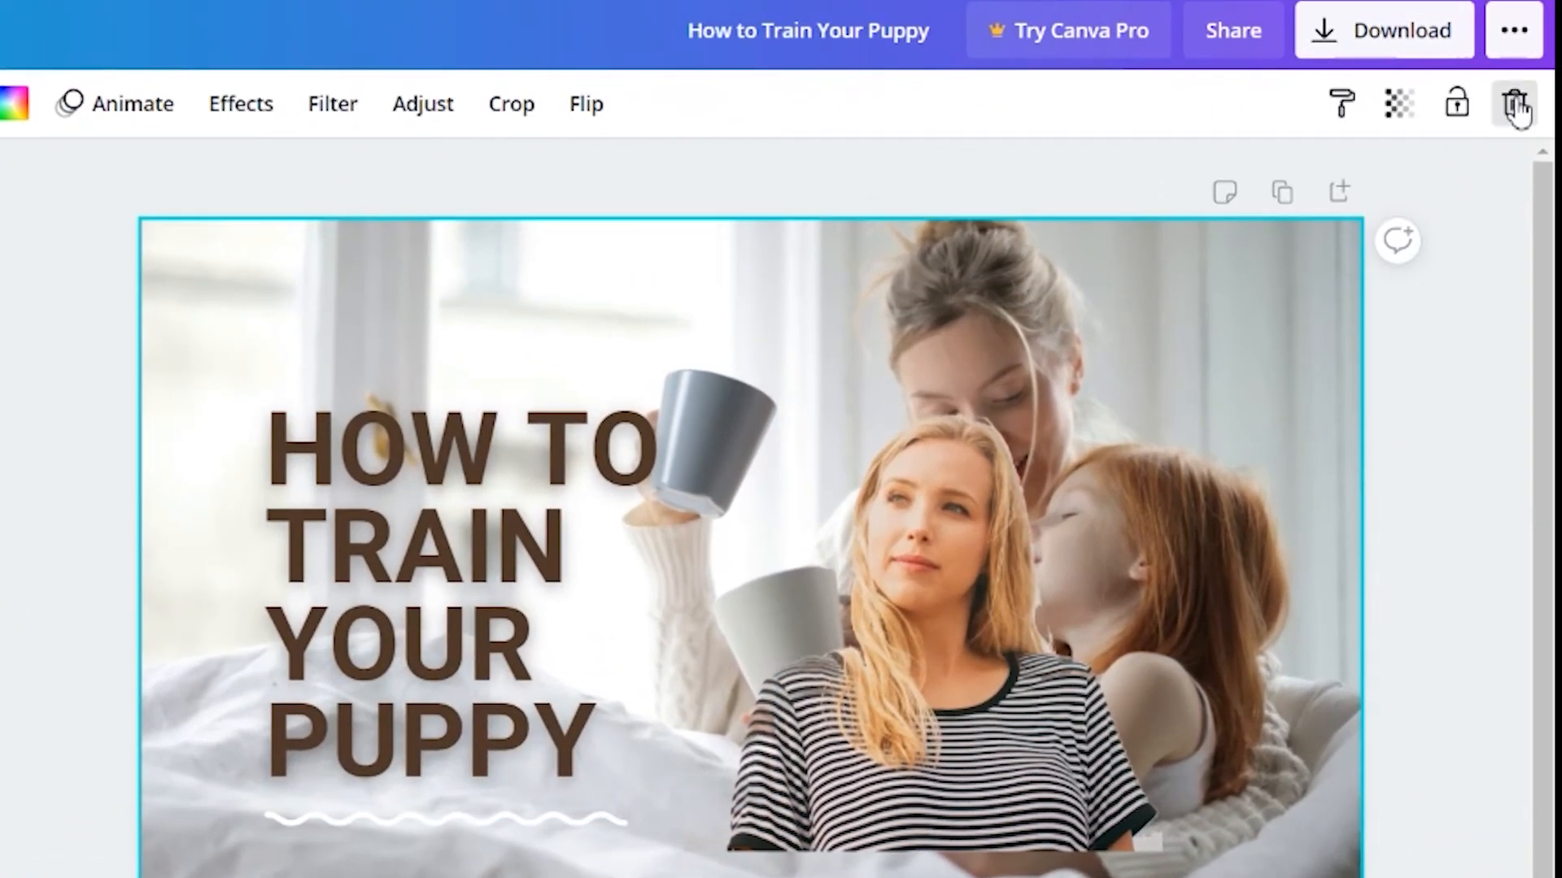
{"action": "left_click", "coordinate": [1515, 106]}
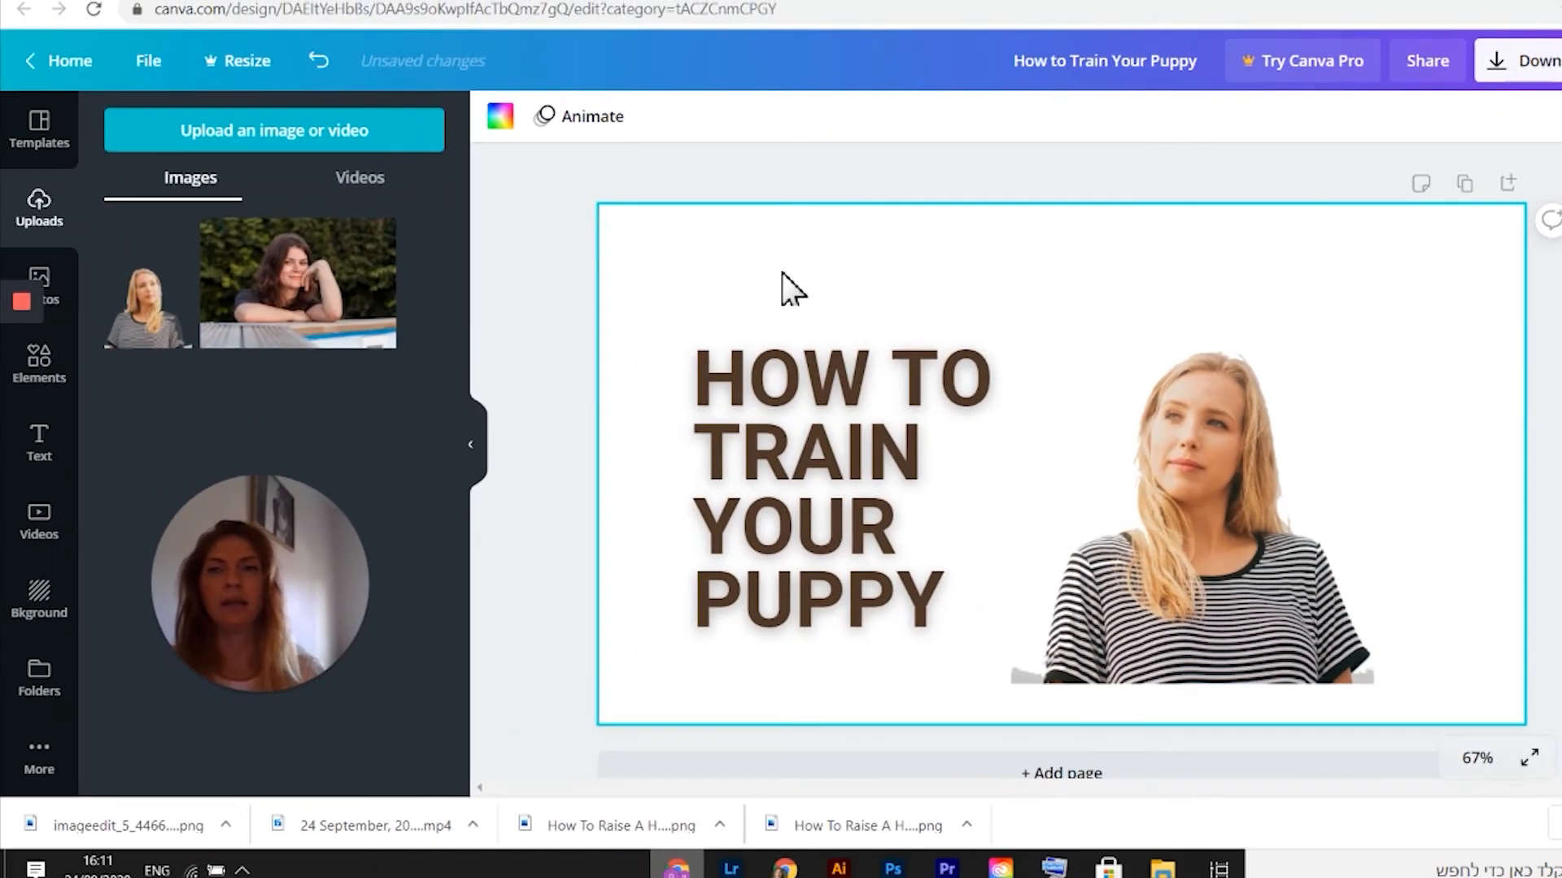
{"action": "left_click", "coordinate": [36, 606]}
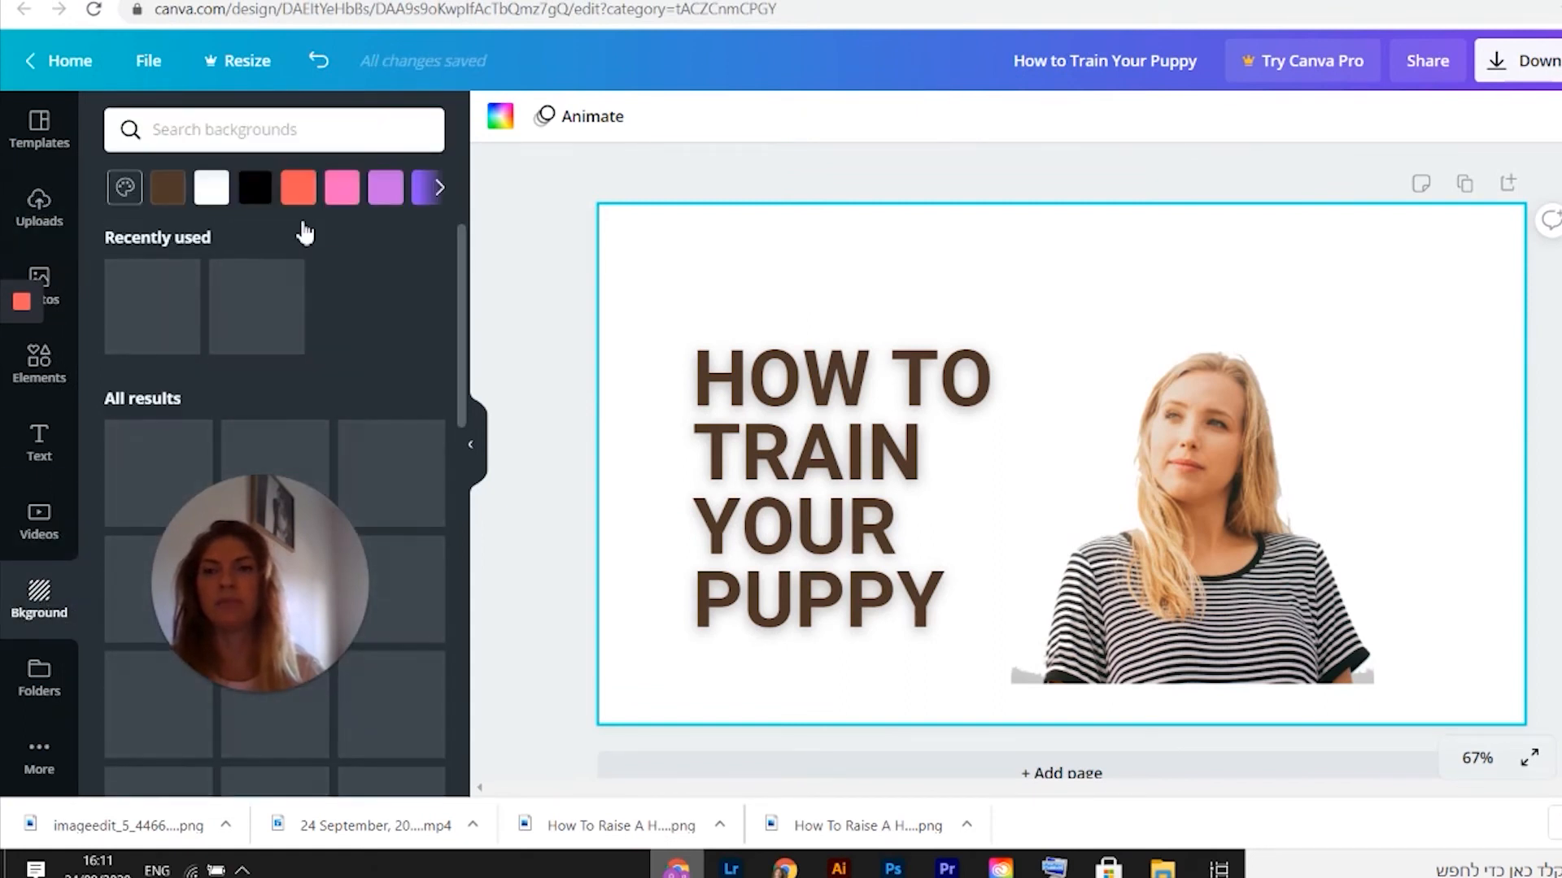
{"action": "left_click", "coordinate": [389, 191]}
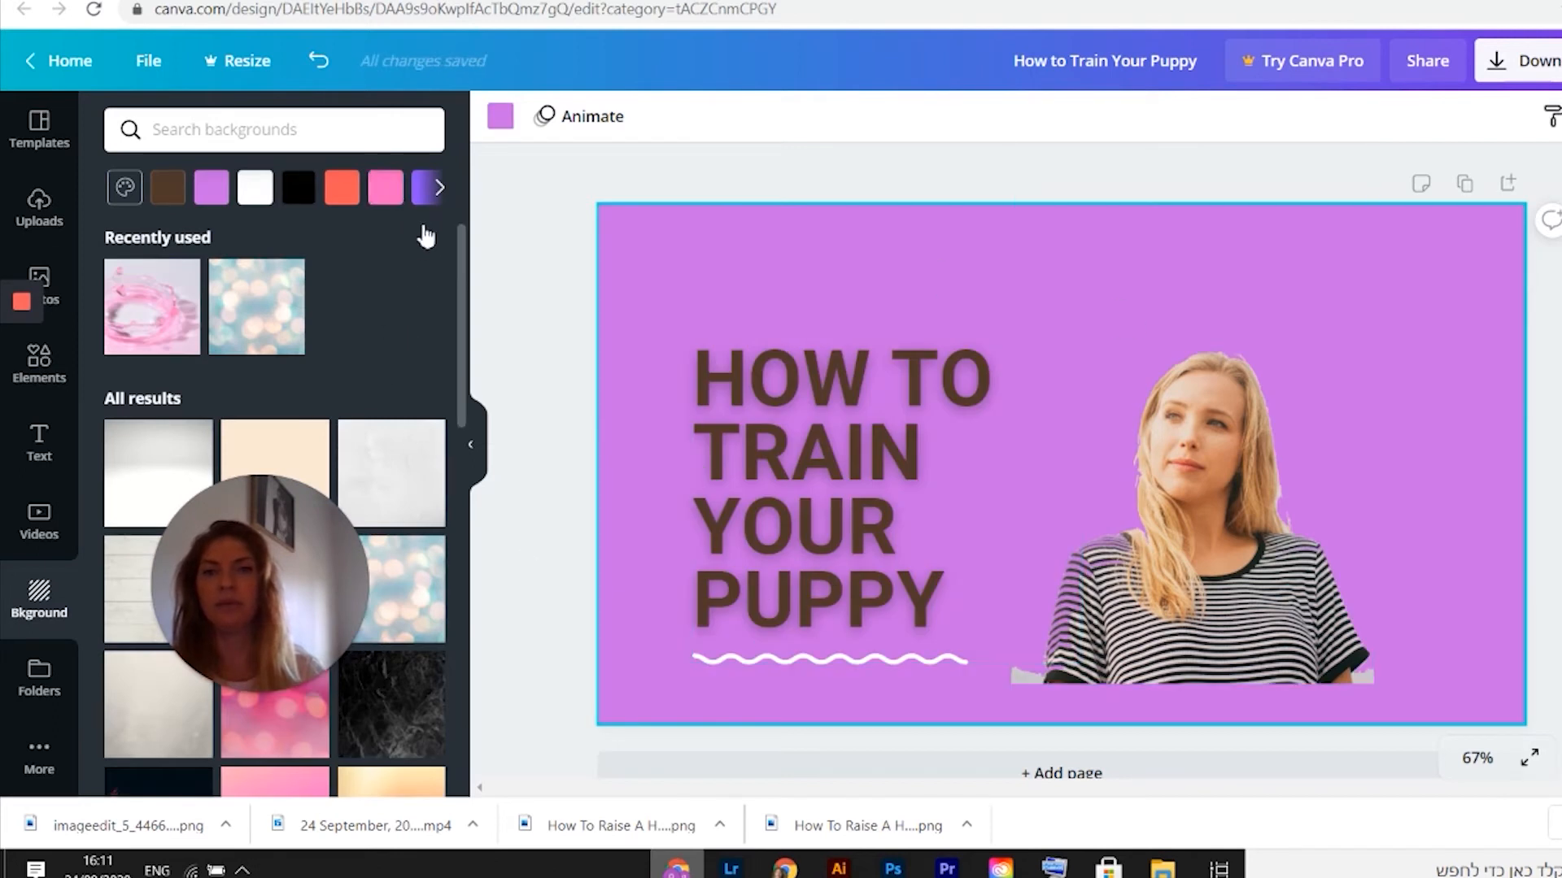
{"action": "left_click", "coordinate": [435, 190]}
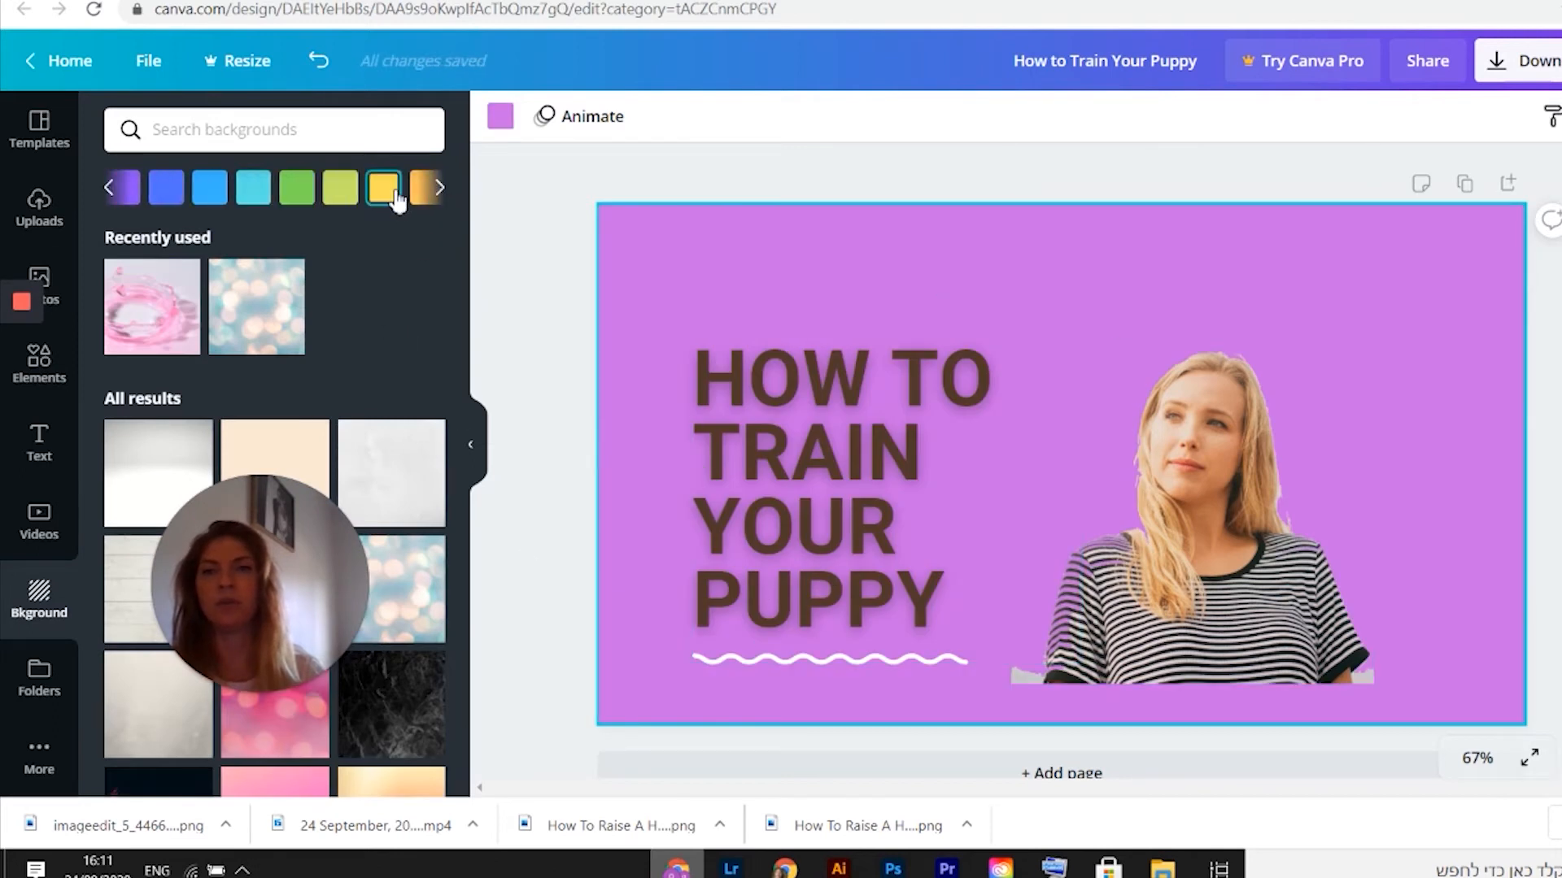
{"action": "left_click", "coordinate": [398, 198]}
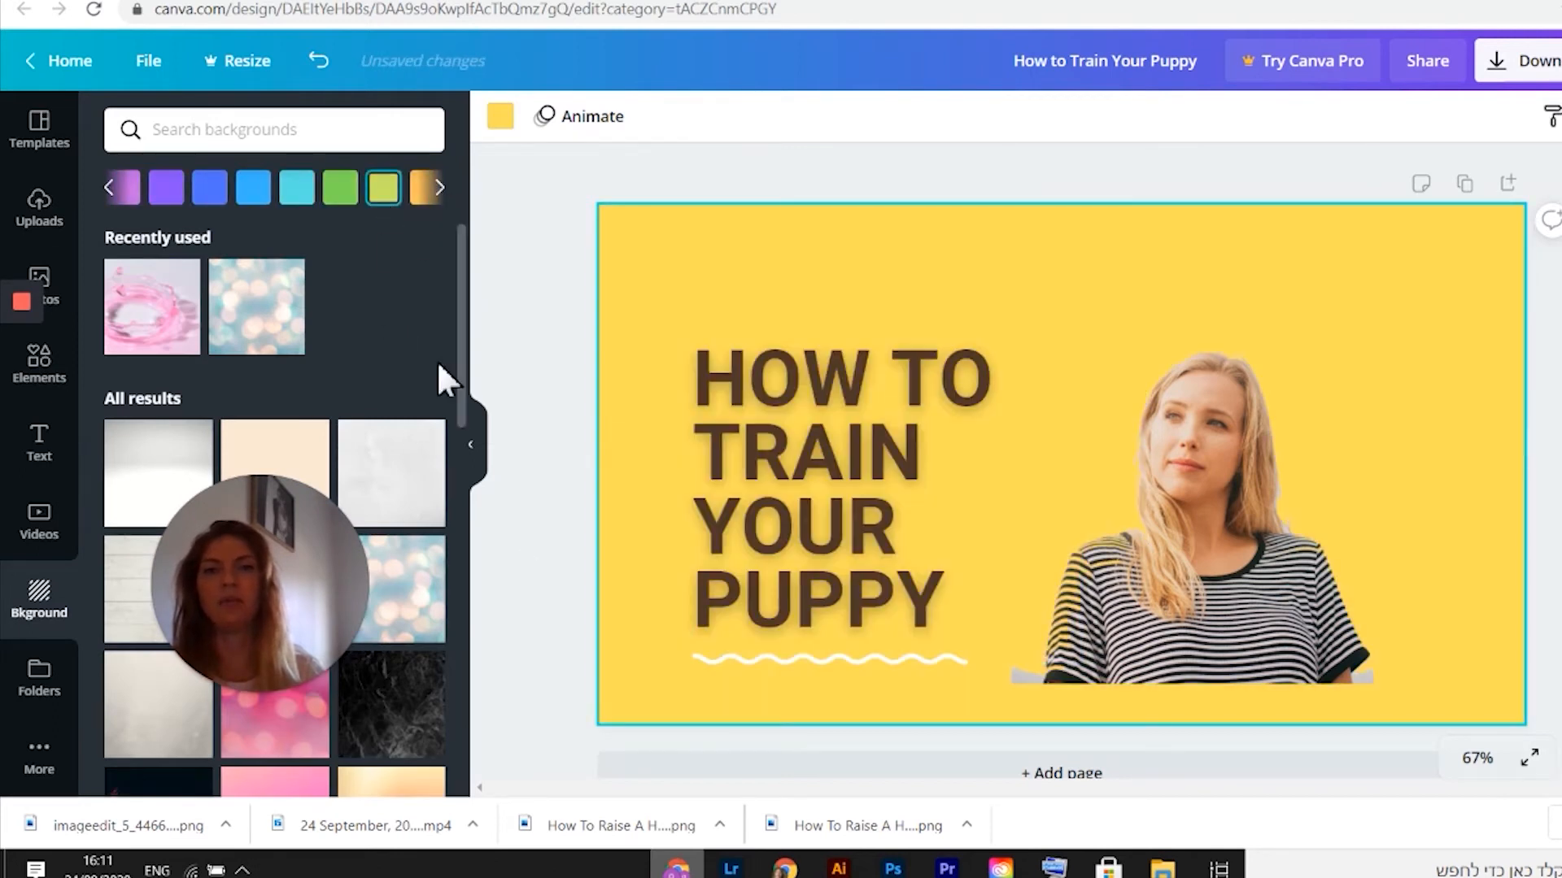
Step: Enlarge the cutout portrait slightly and move it further right, and raise the heading group a little
{"action": "left_click", "coordinate": [1171, 643]}
{"action": "left_click_drag", "start_coordinate": [1401, 719], "coordinate": [1412, 723]}
{"action": "mouse_move", "coordinate": [1307, 652]}
{"action": "left_mouse_down"}
{"action": "mouse_move", "coordinate": [1319, 618]}
{"action": "mouse_move", "coordinate": [1324, 649]}
{"action": "left_mouse_up"}
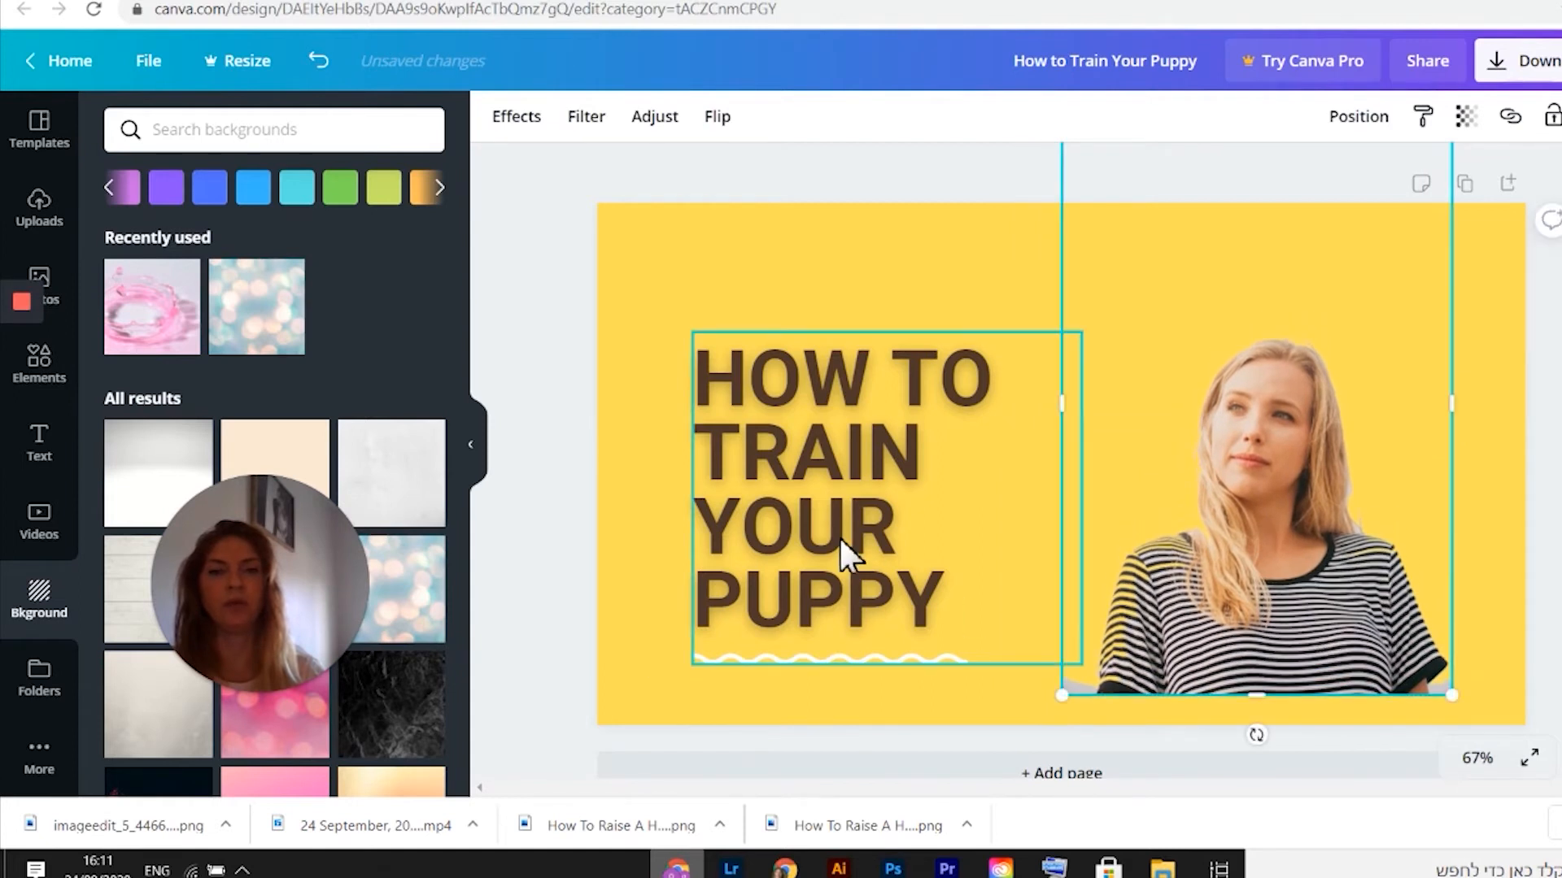
{"action": "left_click_drag", "start_coordinate": [854, 523], "coordinate": [824, 500]}
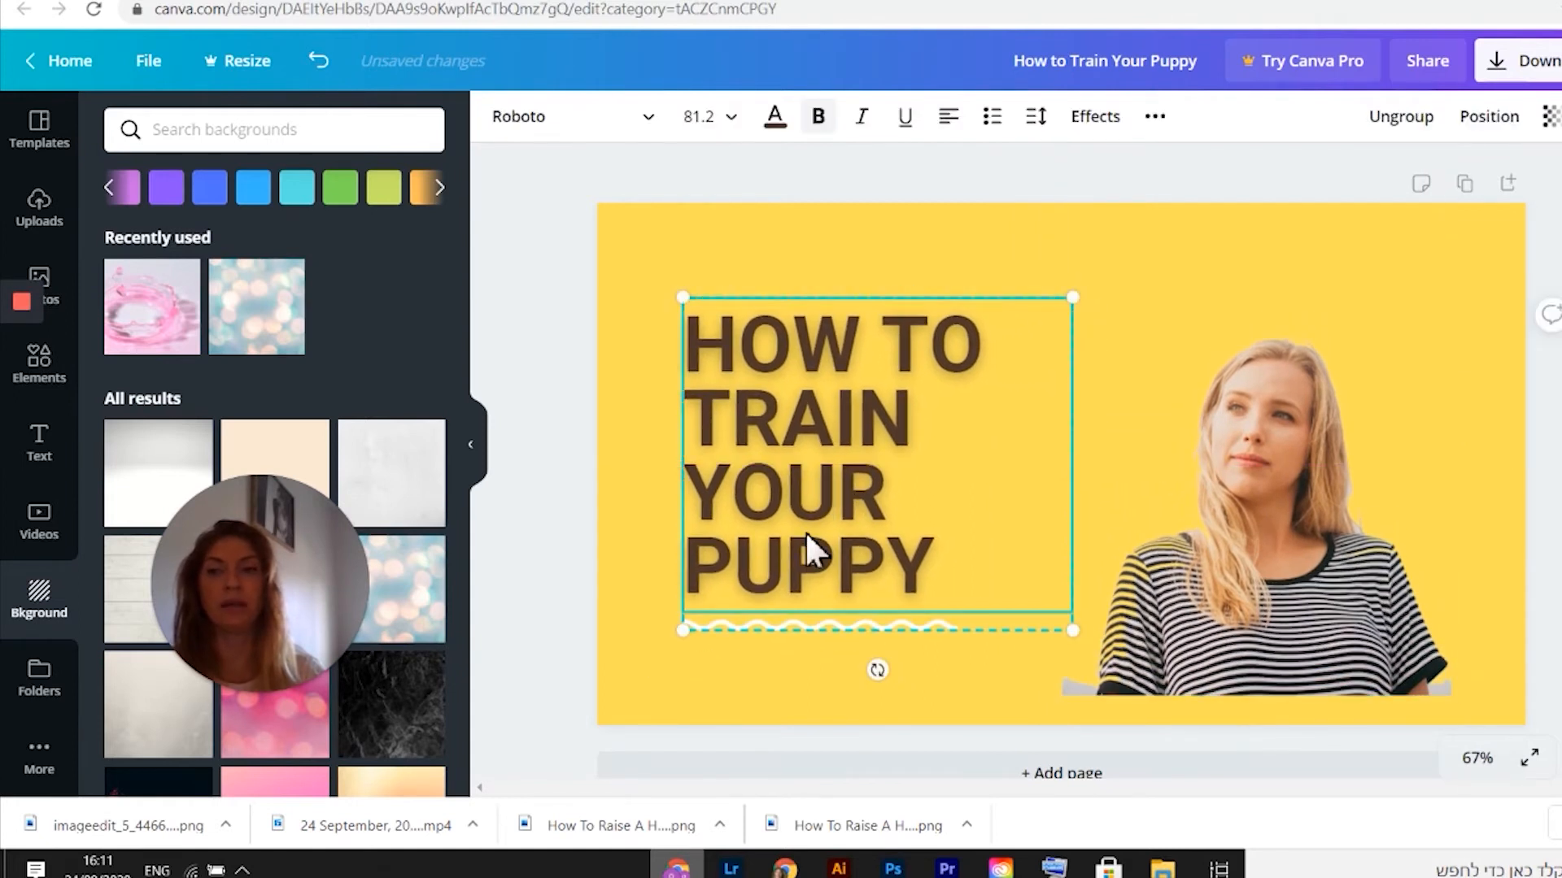
Step: Set the pink water splash image as the page background and browse further background images
{"action": "left_click", "coordinate": [147, 317]}
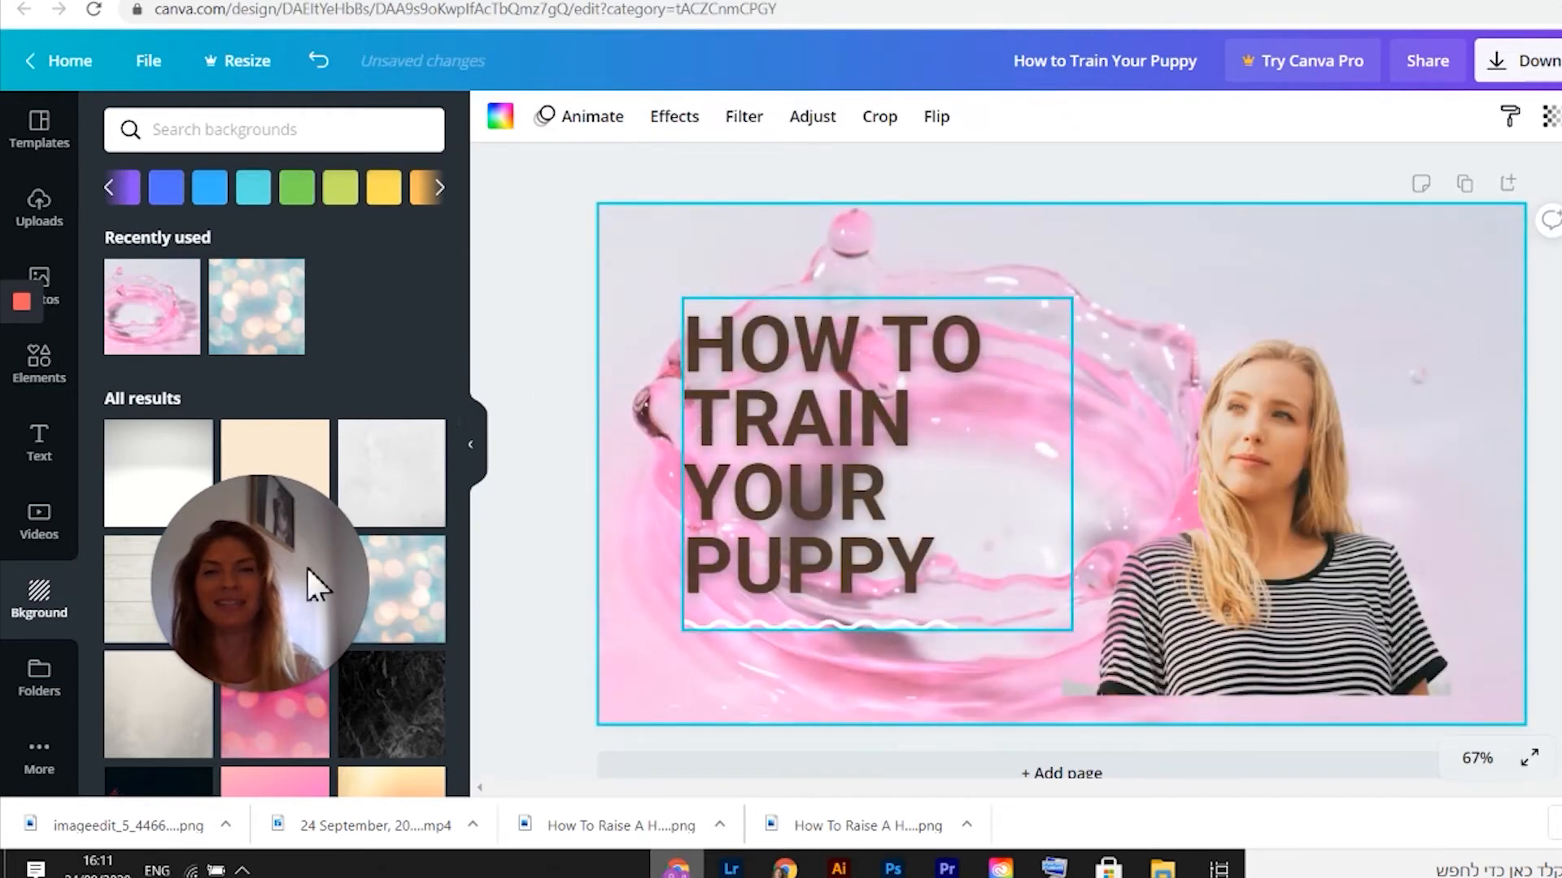
{"action": "scroll", "coordinate": [307, 578], "scroll_direction": "down", "scroll_amount": 5}
{"action": "scroll", "coordinate": [295, 348], "scroll_direction": "down", "scroll_amount": 6}
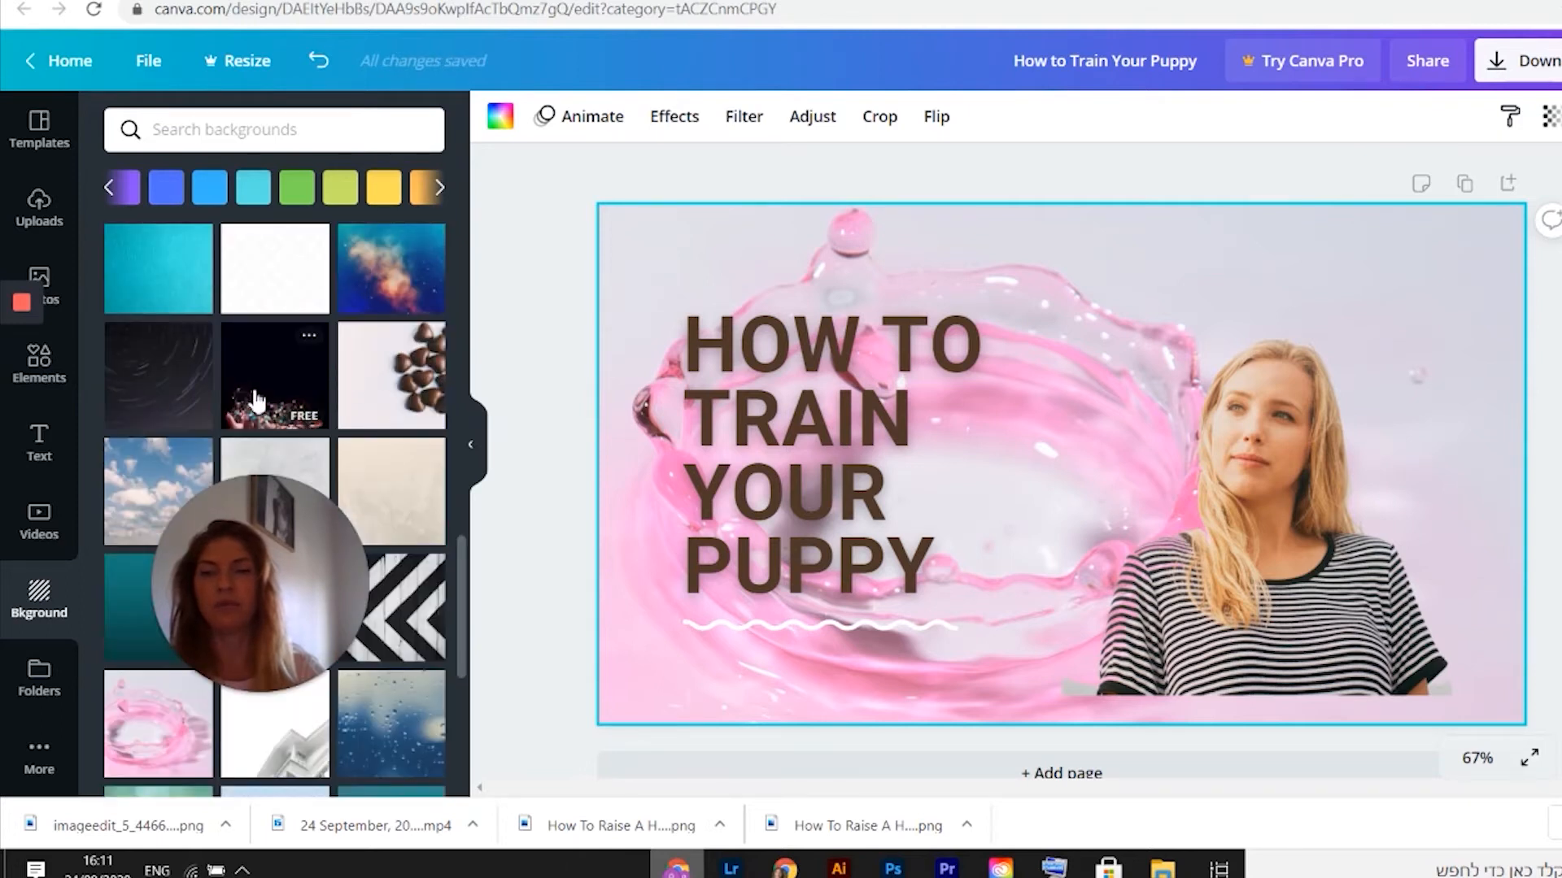
{"action": "scroll", "coordinate": [269, 456], "scroll_direction": "down", "scroll_amount": 5}
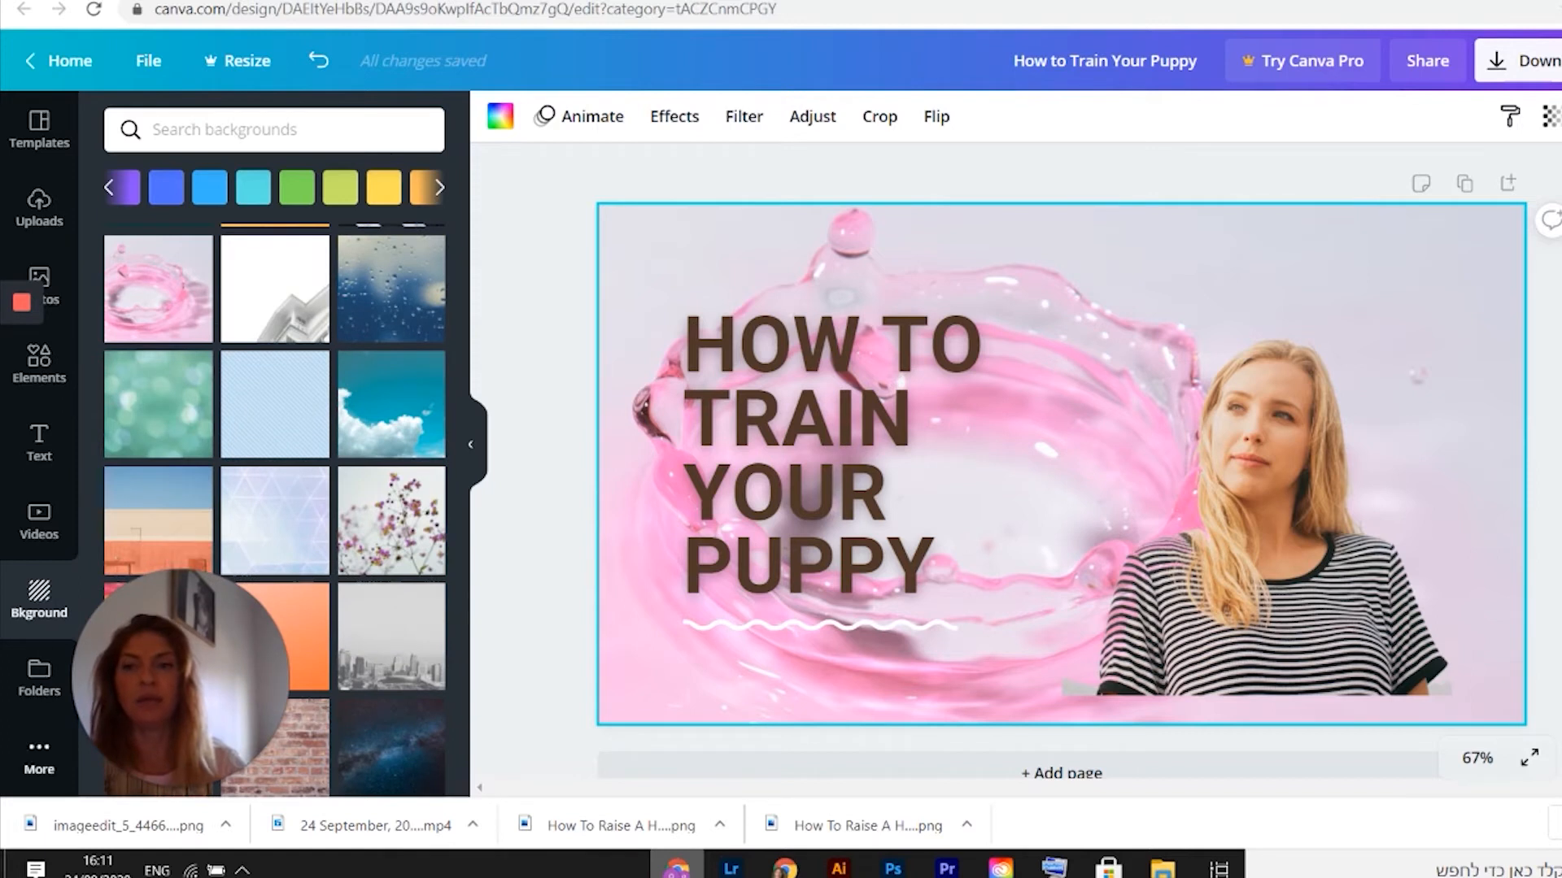
{"action": "left_click", "coordinate": [39, 752]}
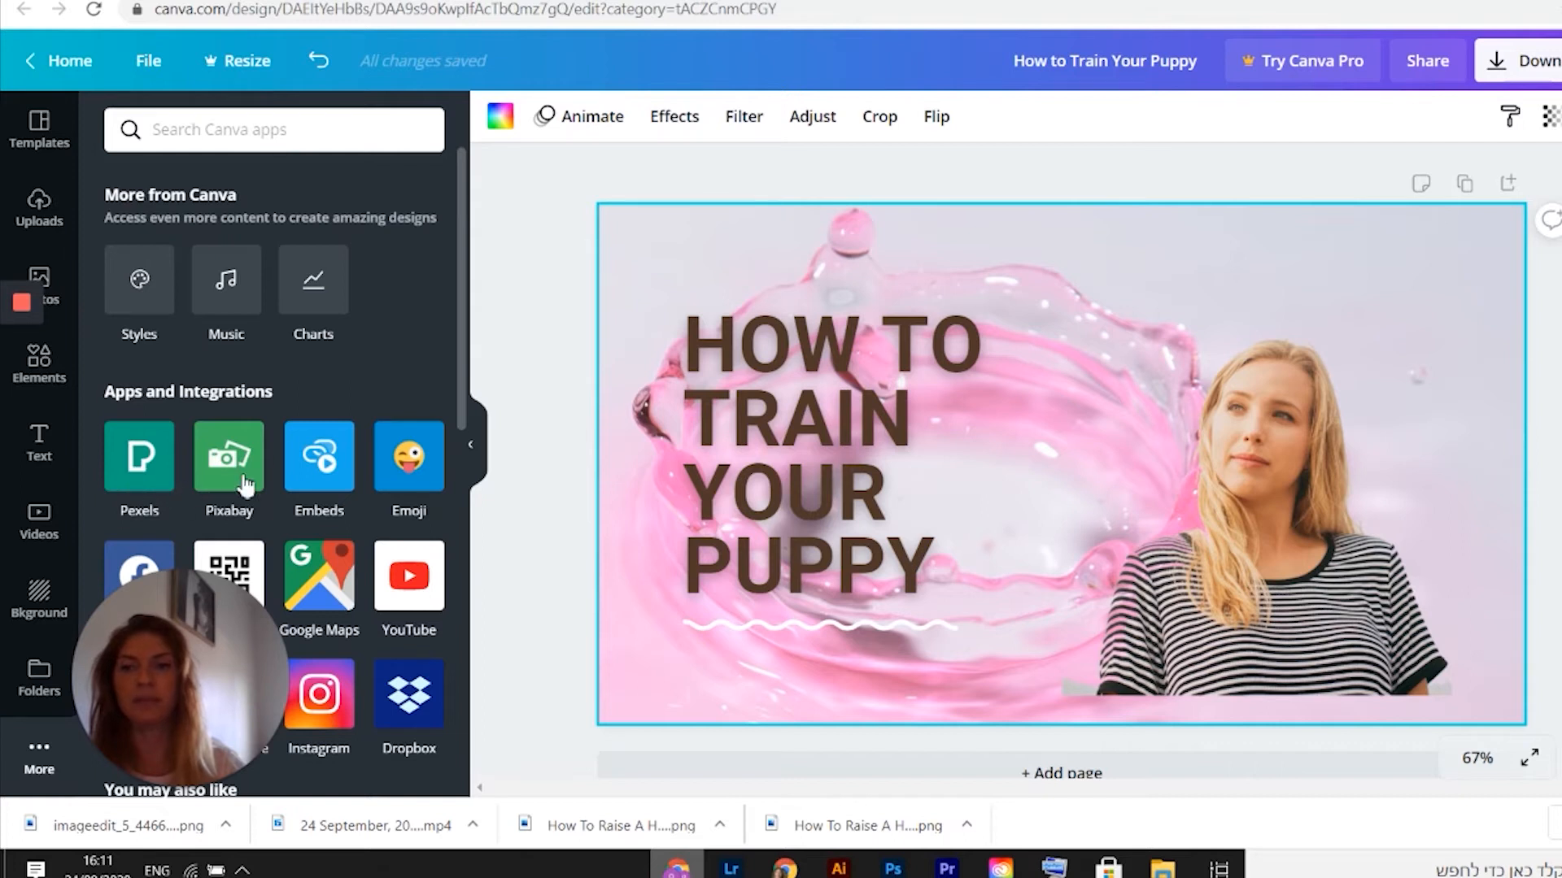
{"action": "scroll", "coordinate": [382, 460], "scroll_direction": "down", "scroll_amount": 4}
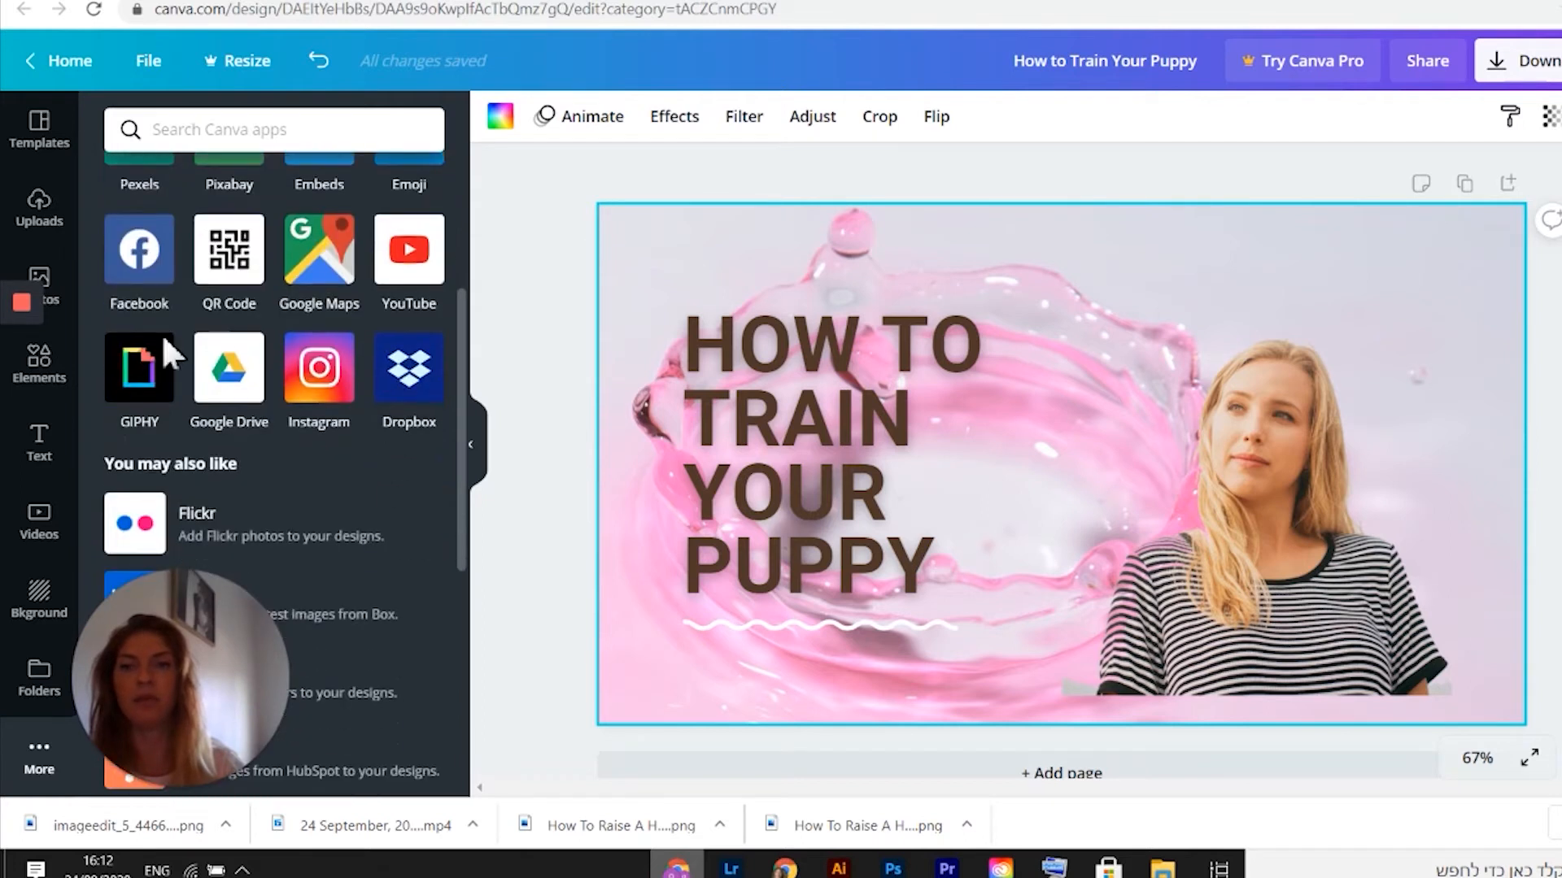
{"action": "scroll", "coordinate": [317, 449], "scroll_direction": "up", "scroll_amount": 4}
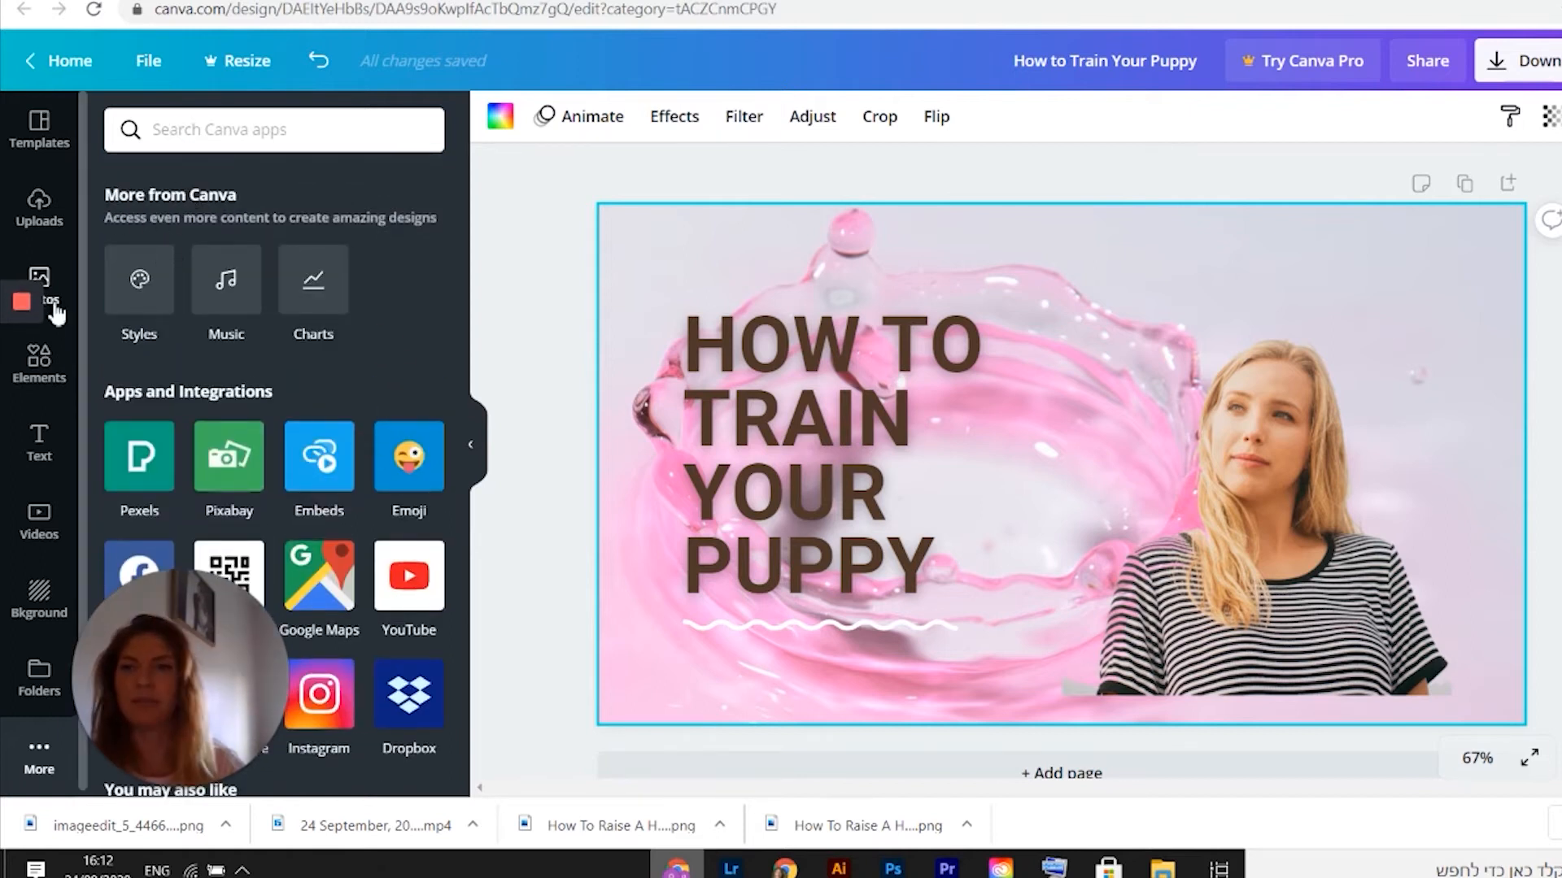
{"action": "left_click", "coordinate": [38, 600]}
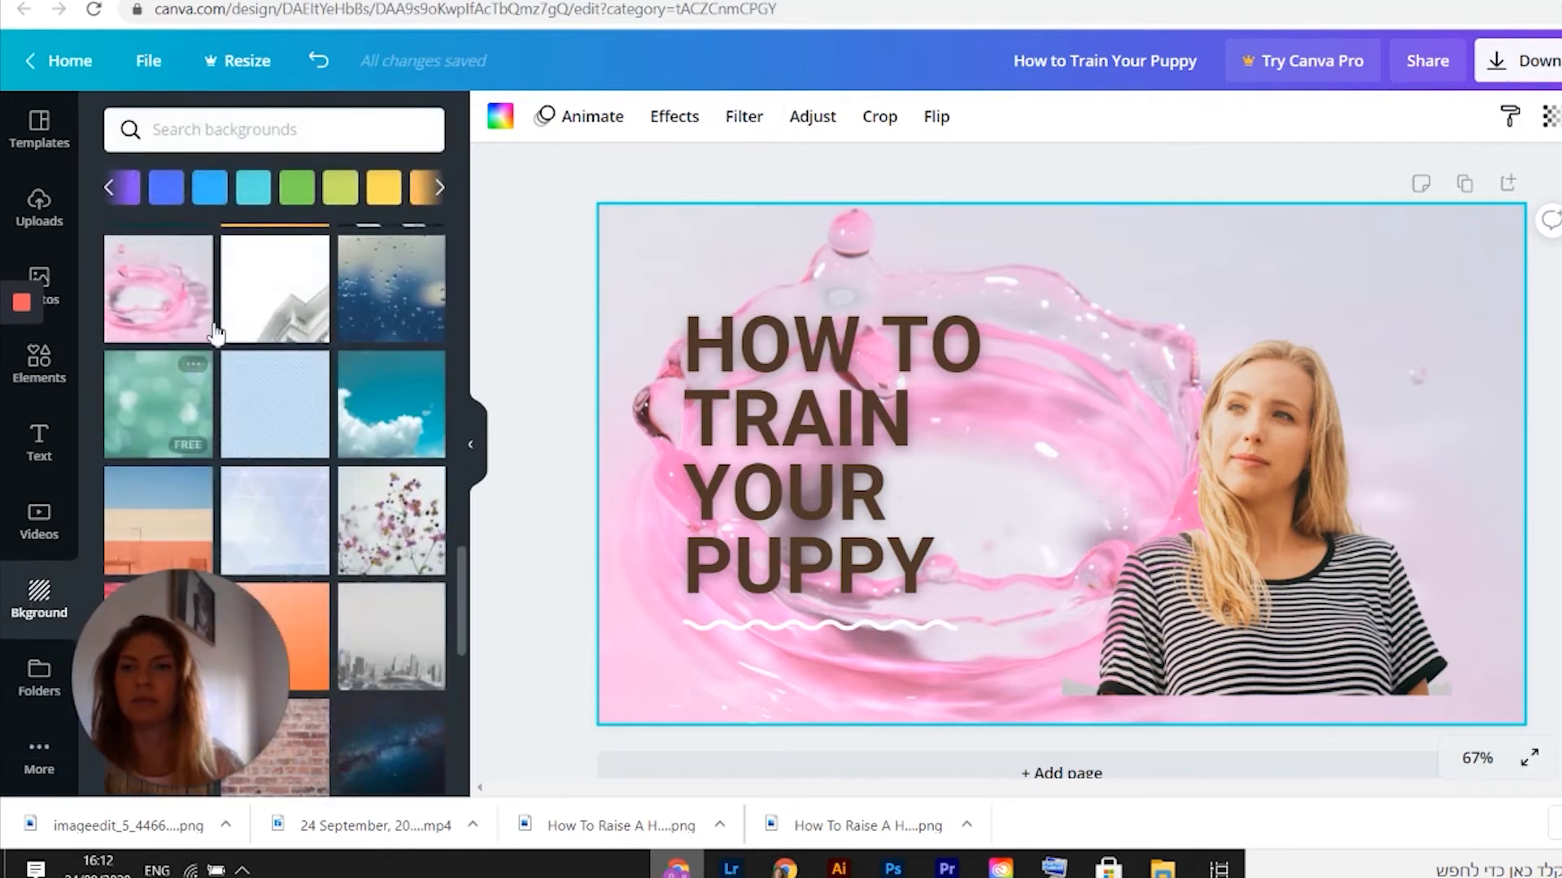
Step: Set the light blue diagonal stripe pattern as the page background
{"action": "left_click", "coordinate": [266, 418]}
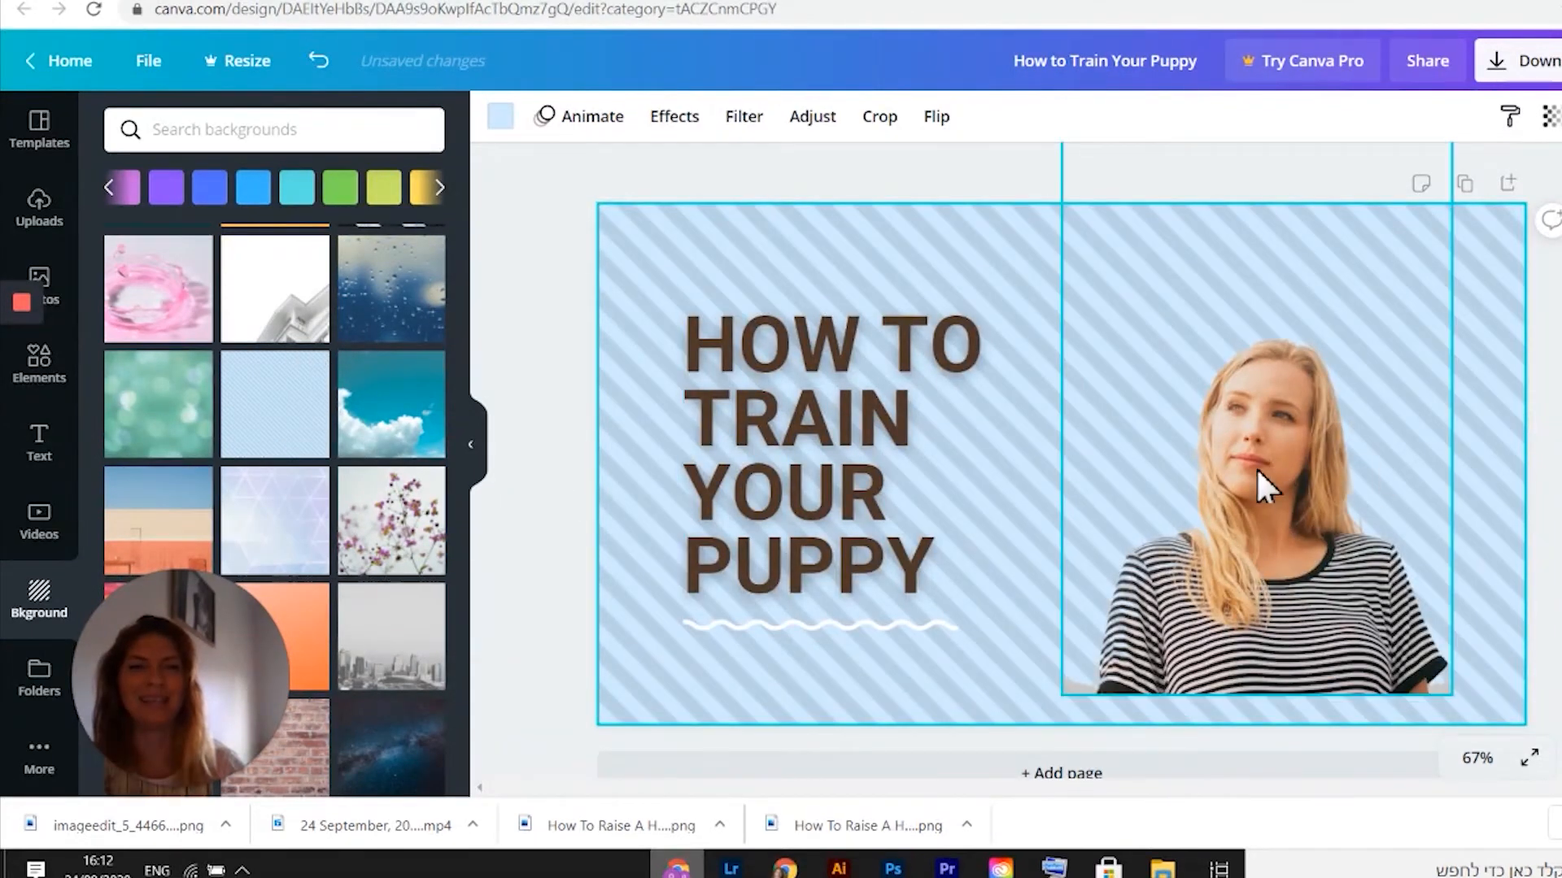
{"action": "left_click", "coordinate": [1263, 529]}
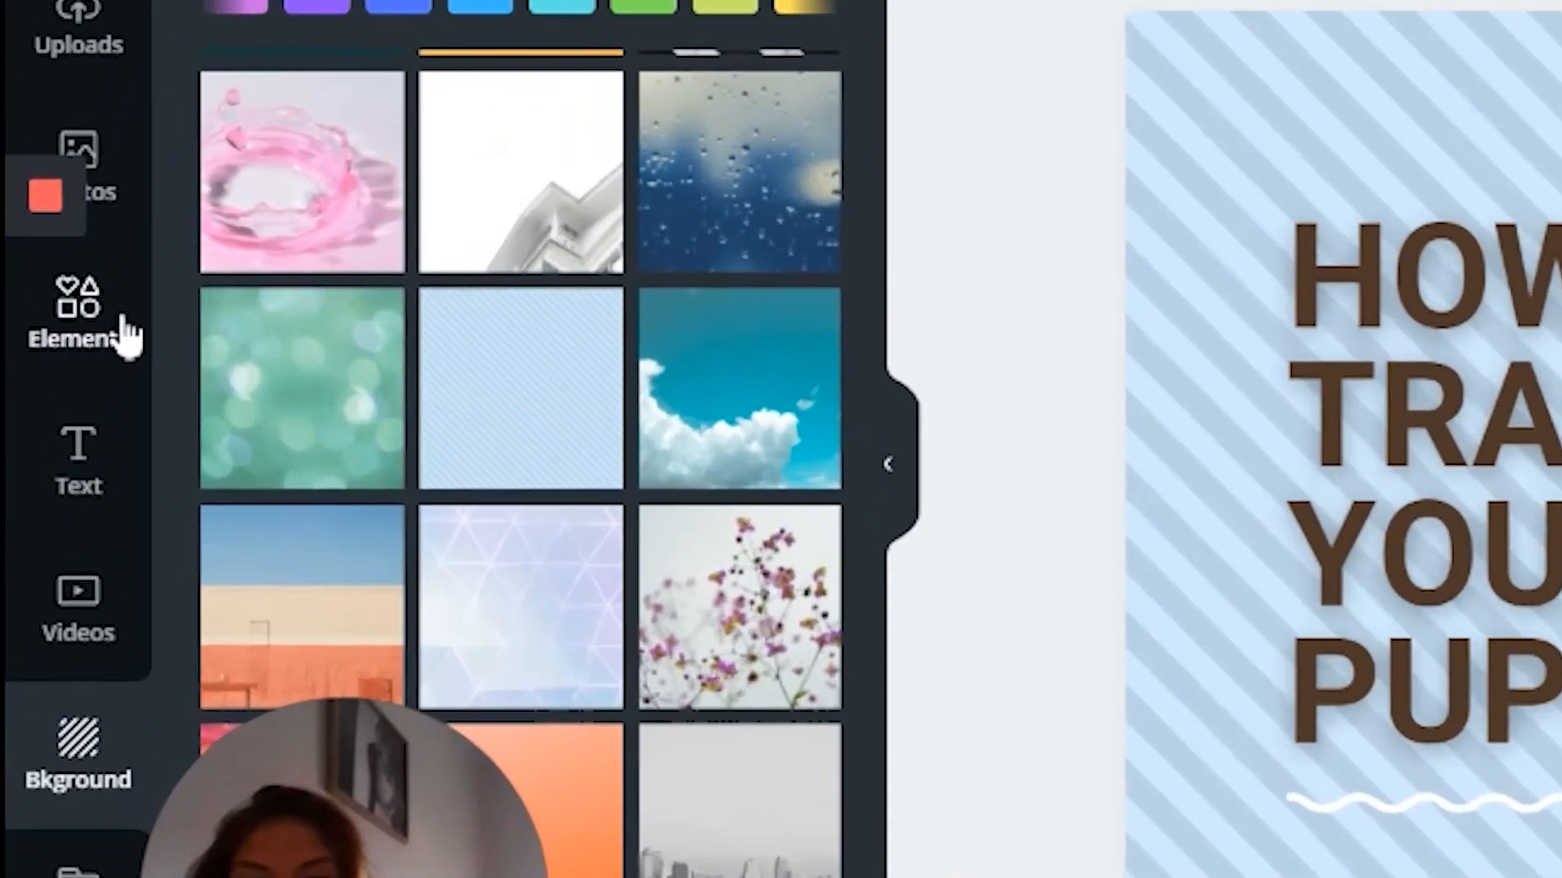
Step: Add a square shape from the recently used elements and stretch it upward and downward into a taller rectangle
{"action": "left_click", "coordinate": [39, 368]}
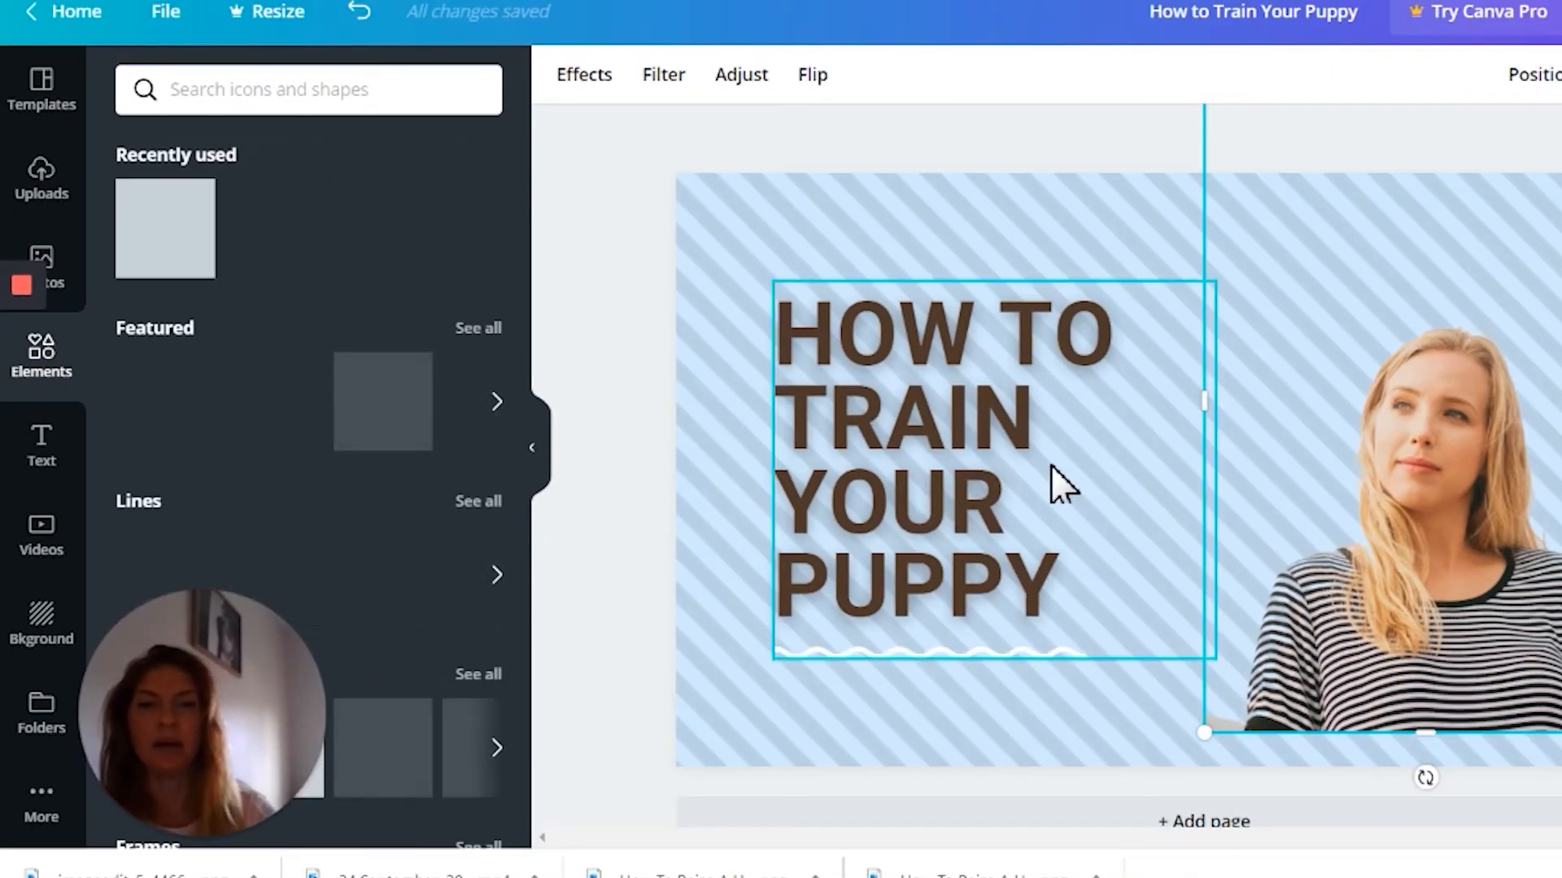
{"action": "left_click", "coordinate": [1167, 470]}
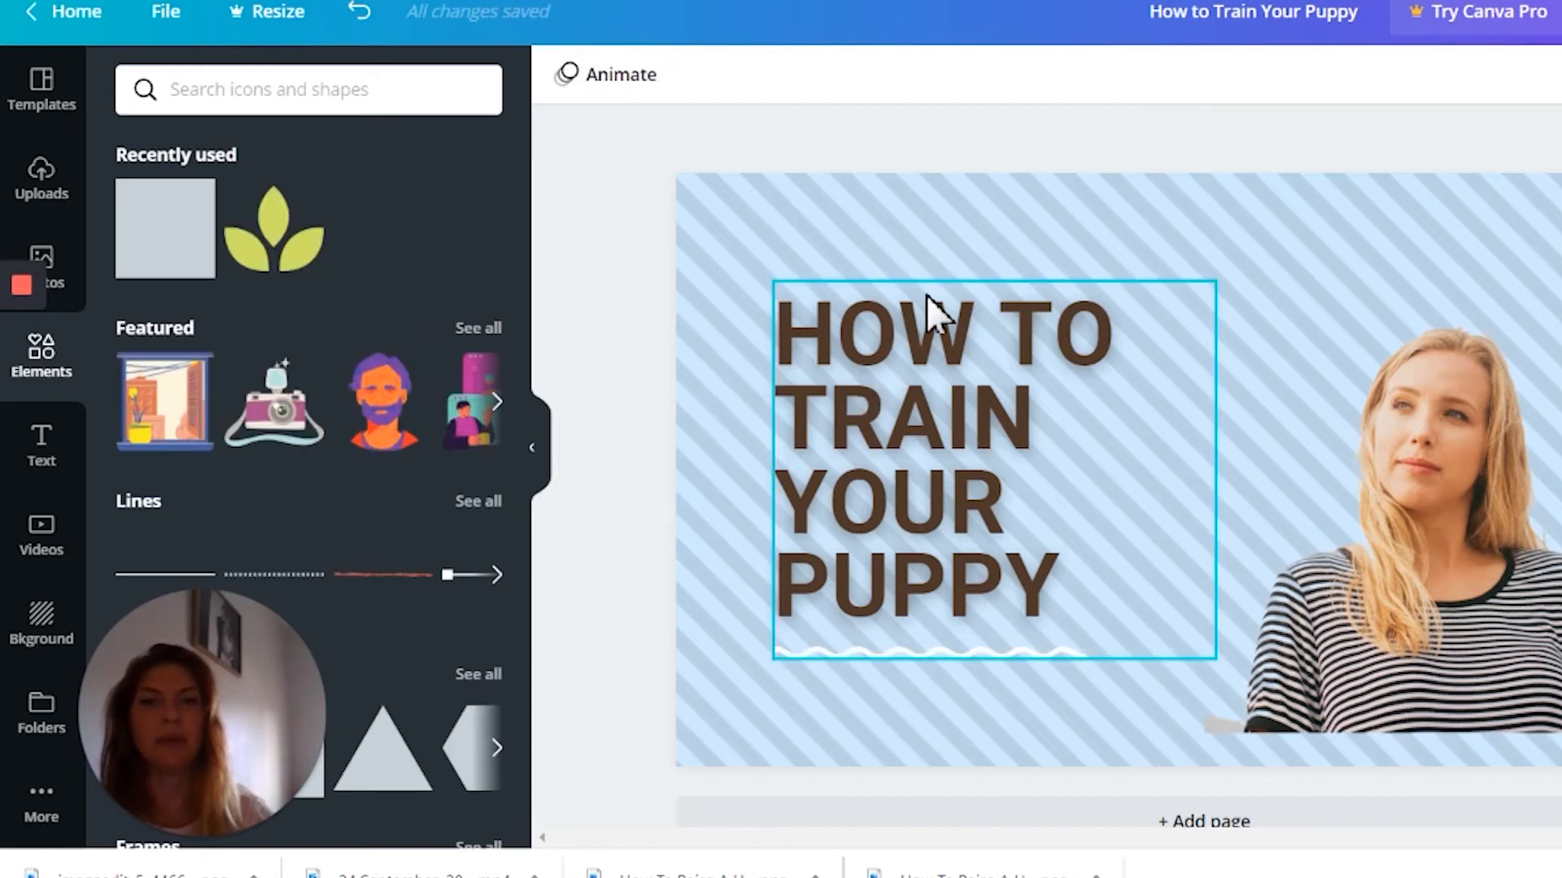
{"action": "left_click", "coordinate": [153, 236]}
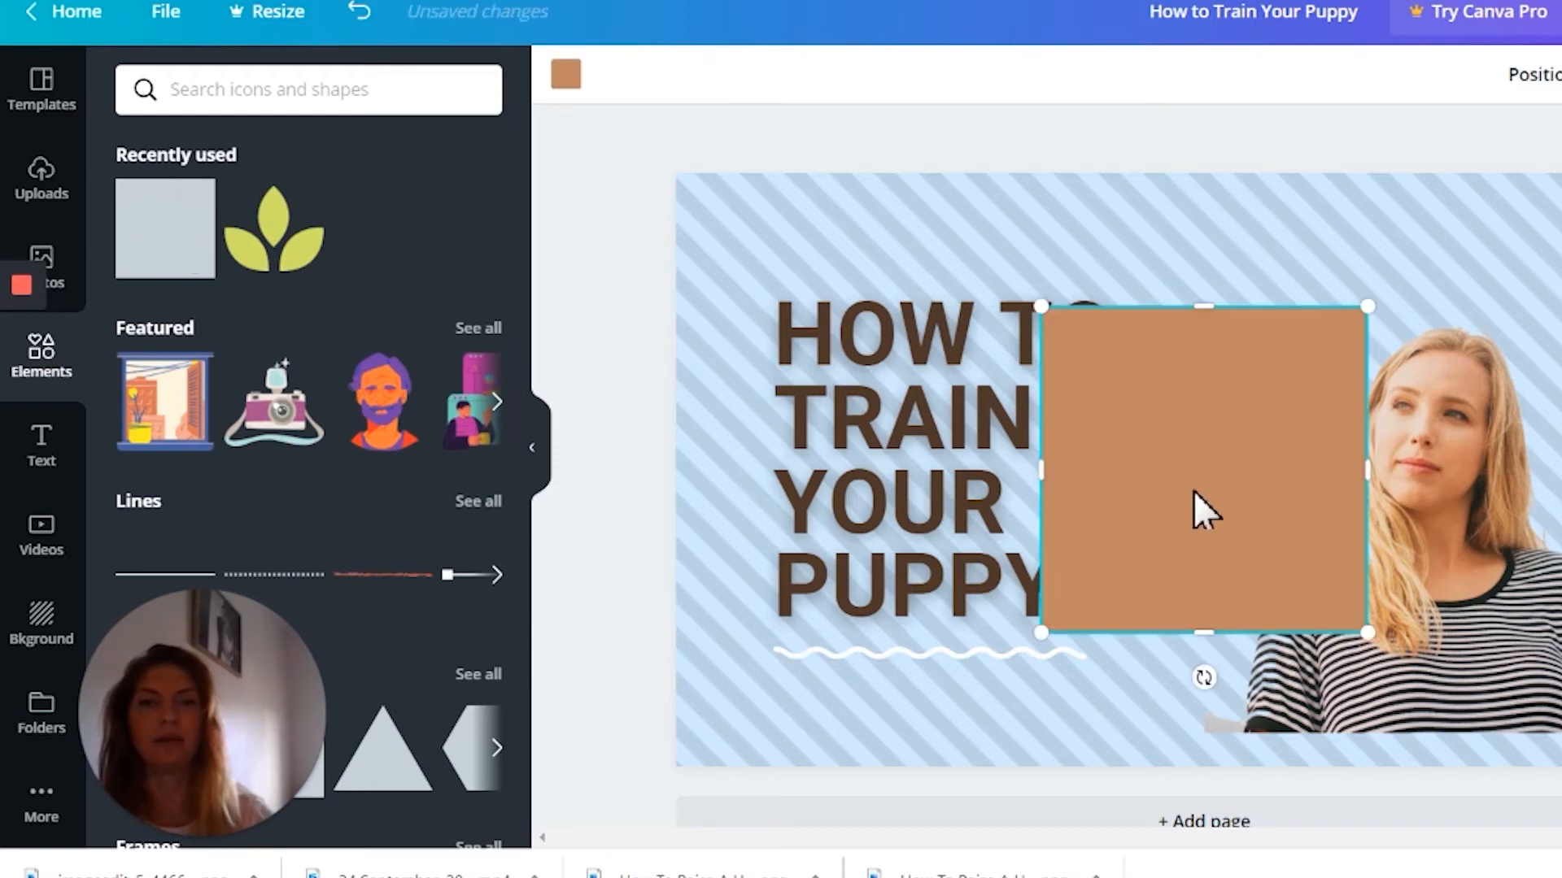
{"action": "left_click_drag", "start_coordinate": [1205, 301], "coordinate": [1206, 258]}
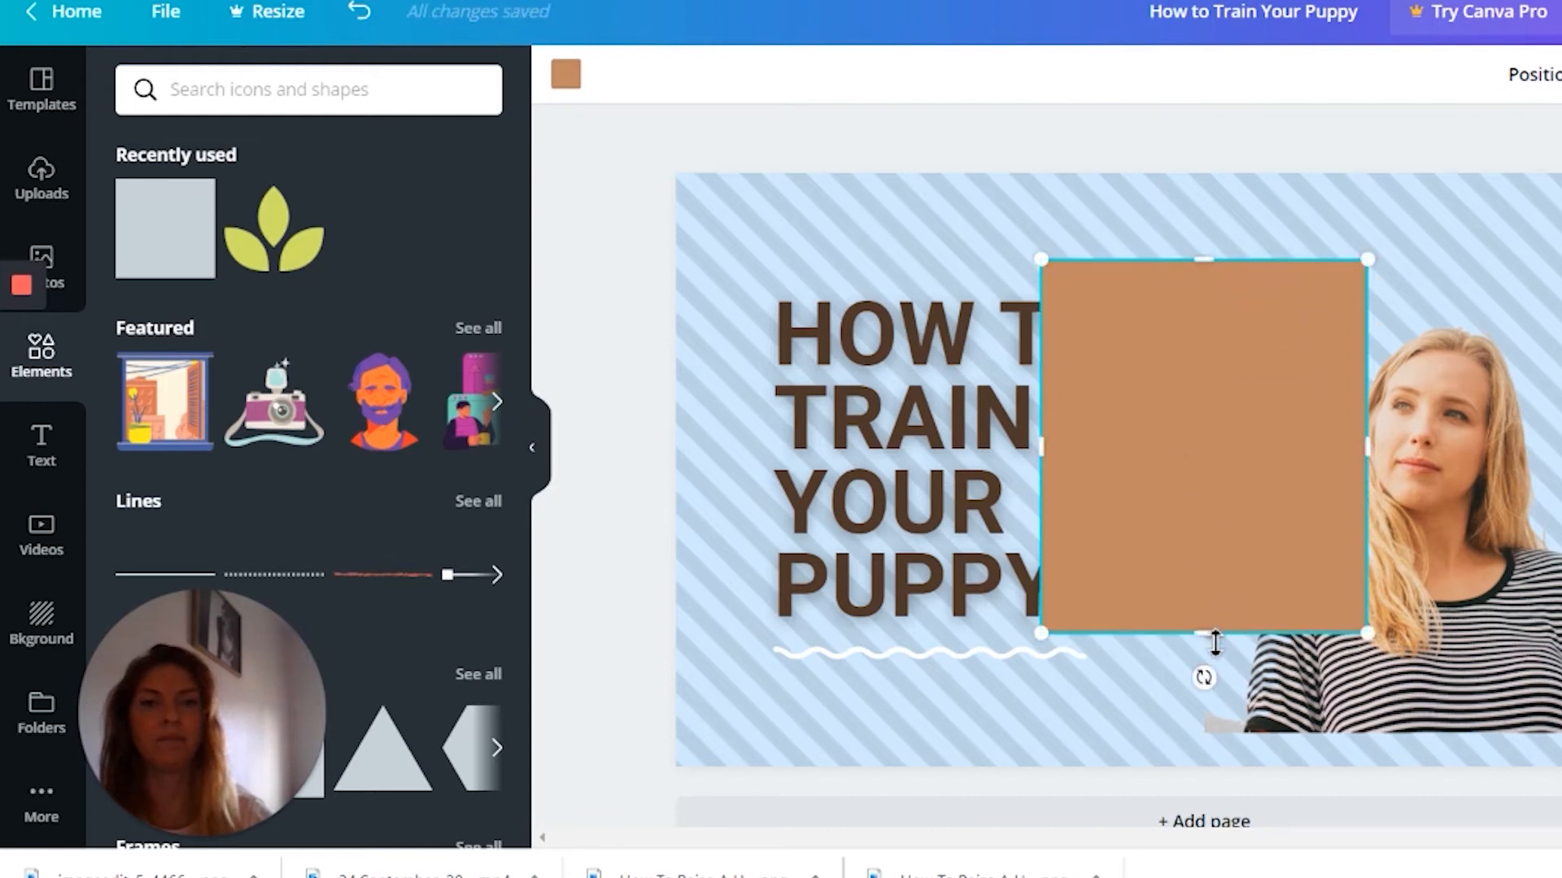
{"action": "left_click_drag", "start_coordinate": [1216, 669], "coordinate": [1175, 635]}
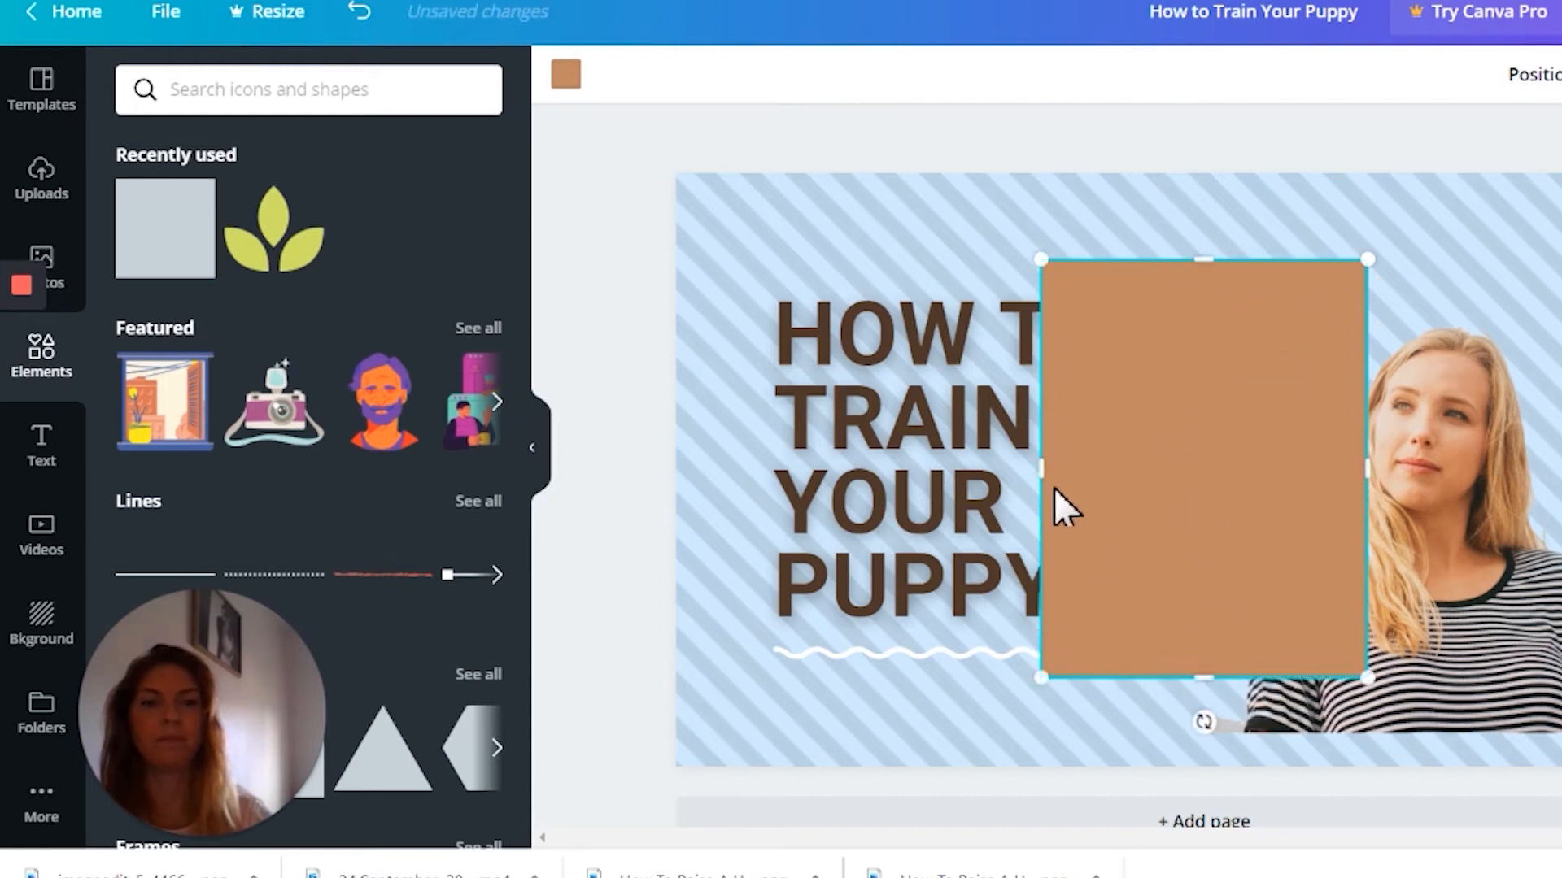
Step: Move the brown rectangle over the heading and send it backward so it sits behind the text
{"action": "left_click_drag", "start_coordinate": [926, 472], "coordinate": [936, 440]}
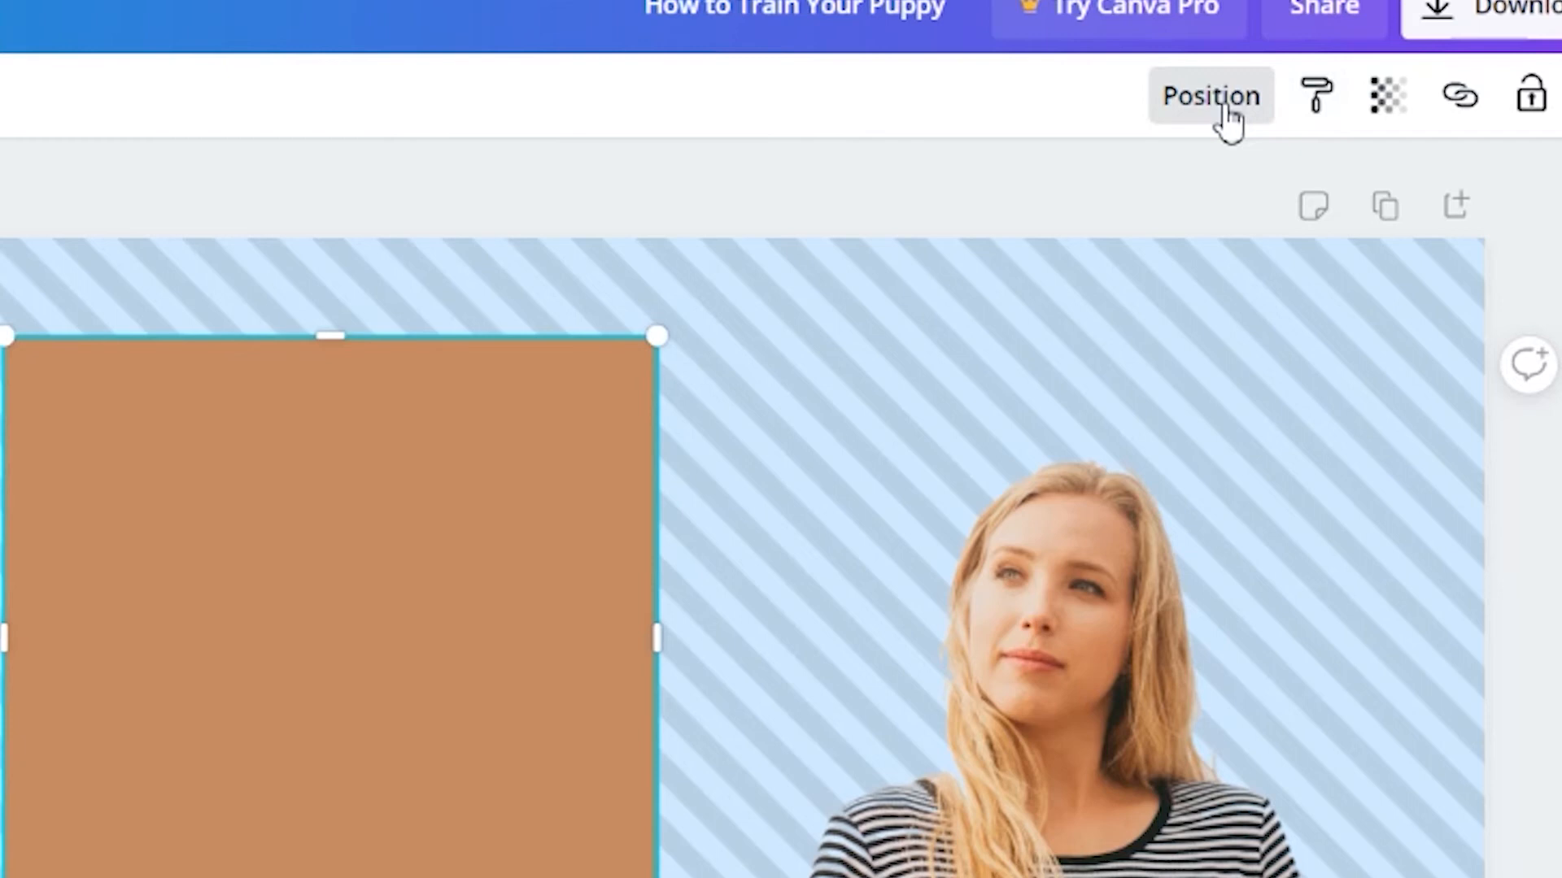
{"action": "left_click", "coordinate": [1259, 118]}
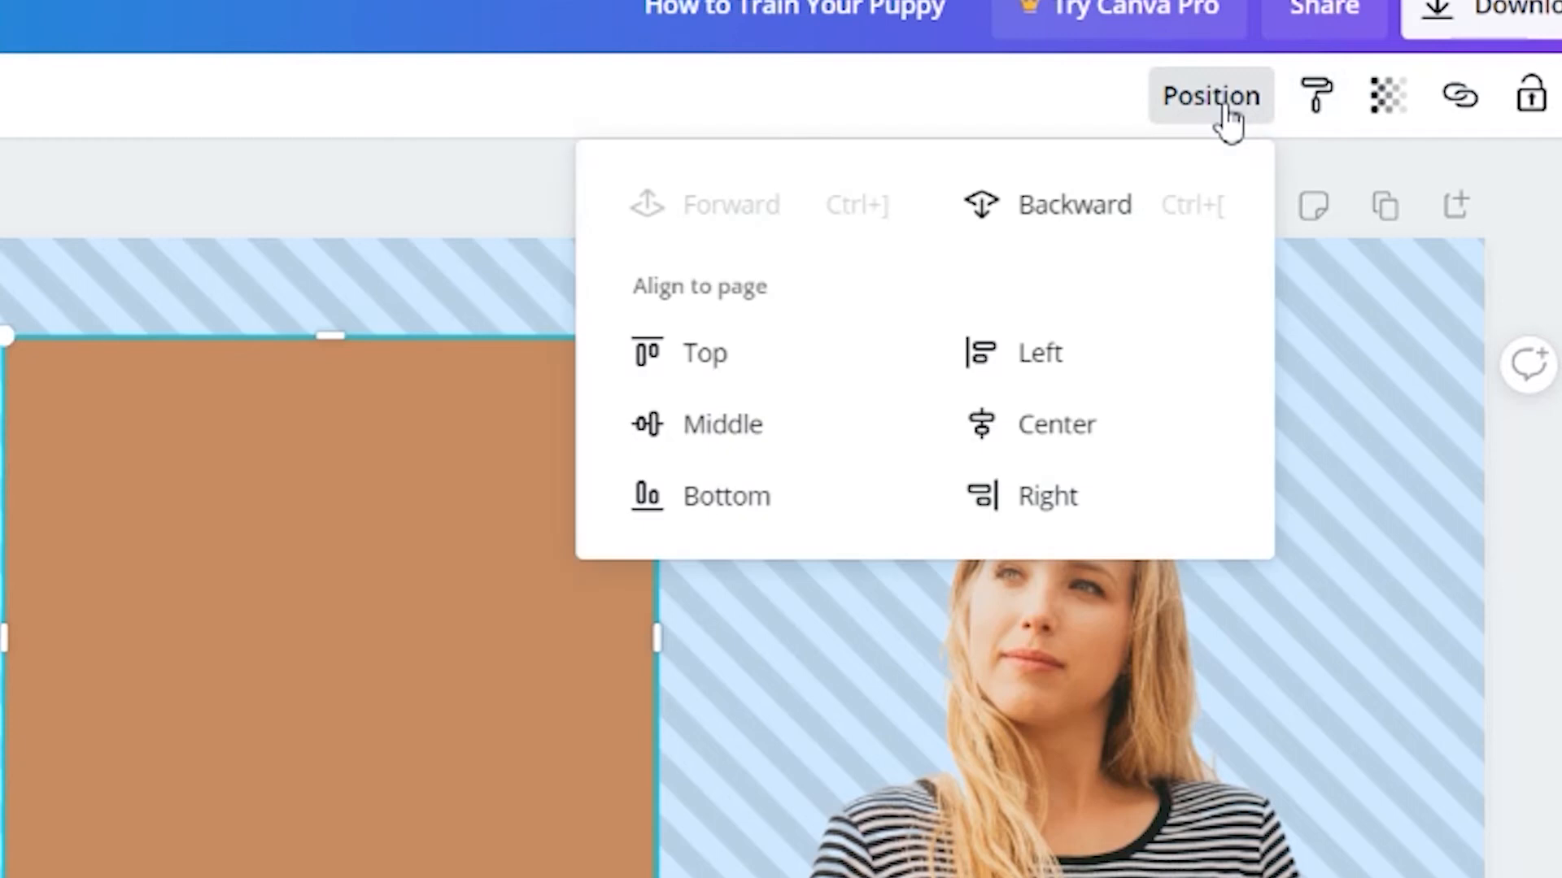
{"action": "left_click", "coordinate": [1087, 224]}
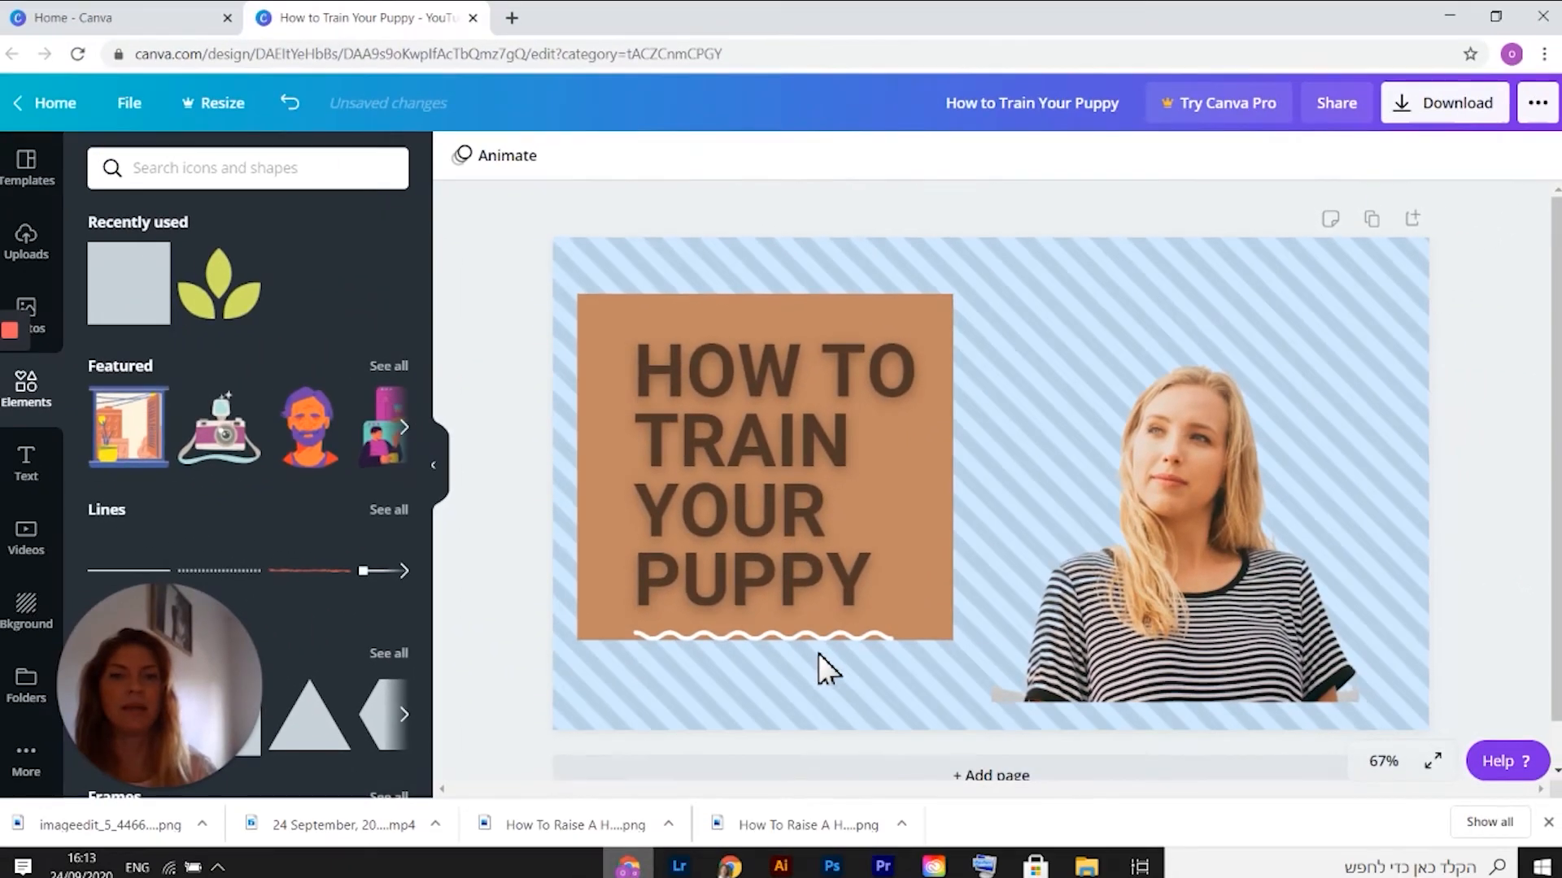
Step: Change the heading's text color to white
{"action": "left_click", "coordinate": [509, 704]}
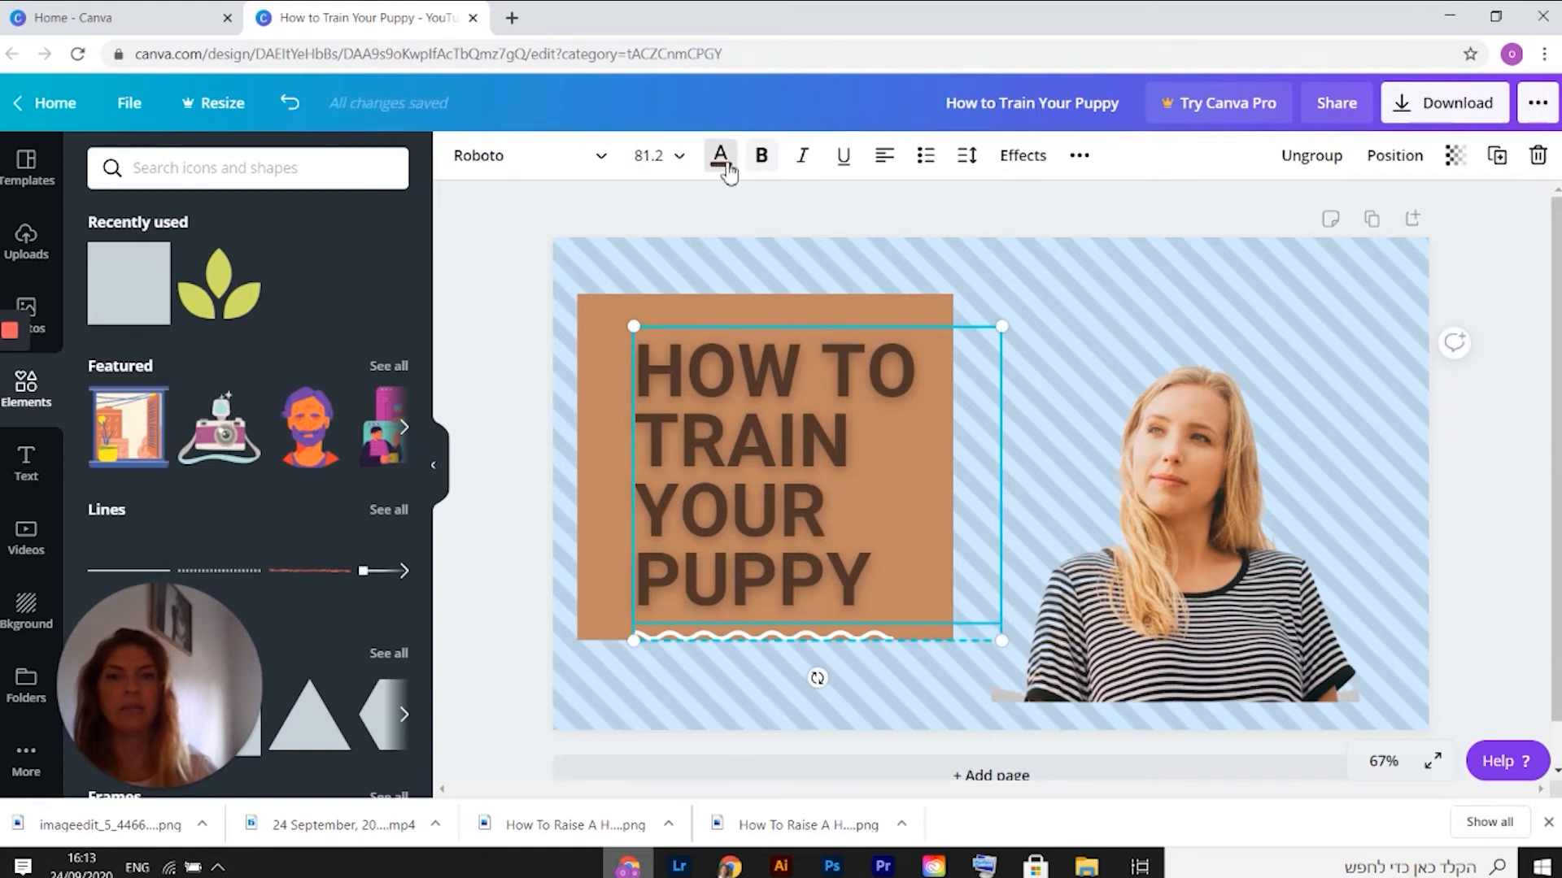
{"action": "left_click", "coordinate": [281, 365]}
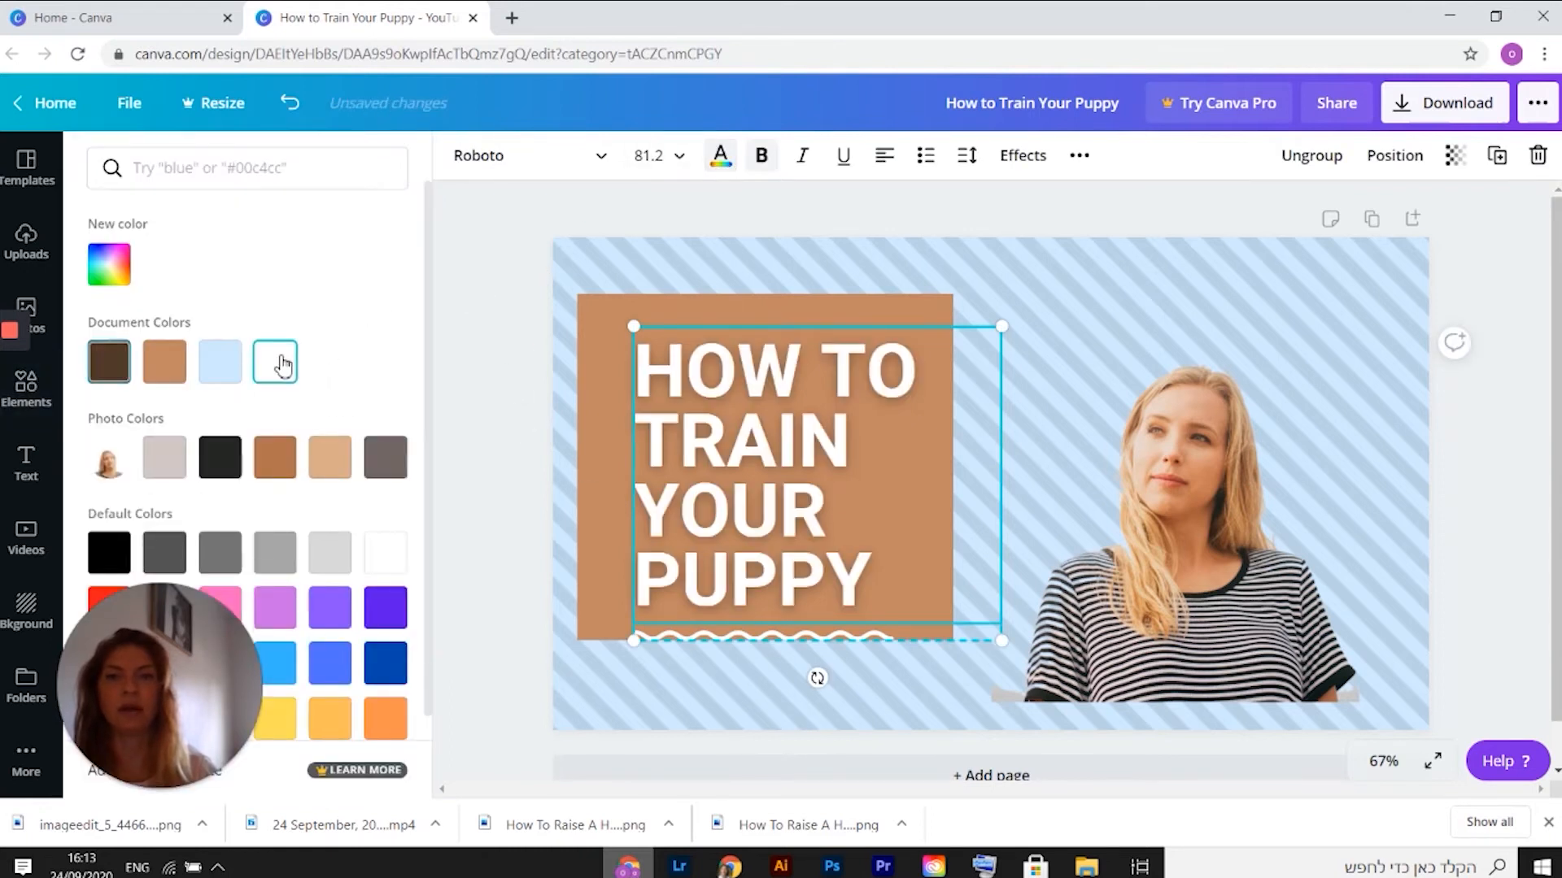
{"action": "left_click", "coordinate": [1466, 467]}
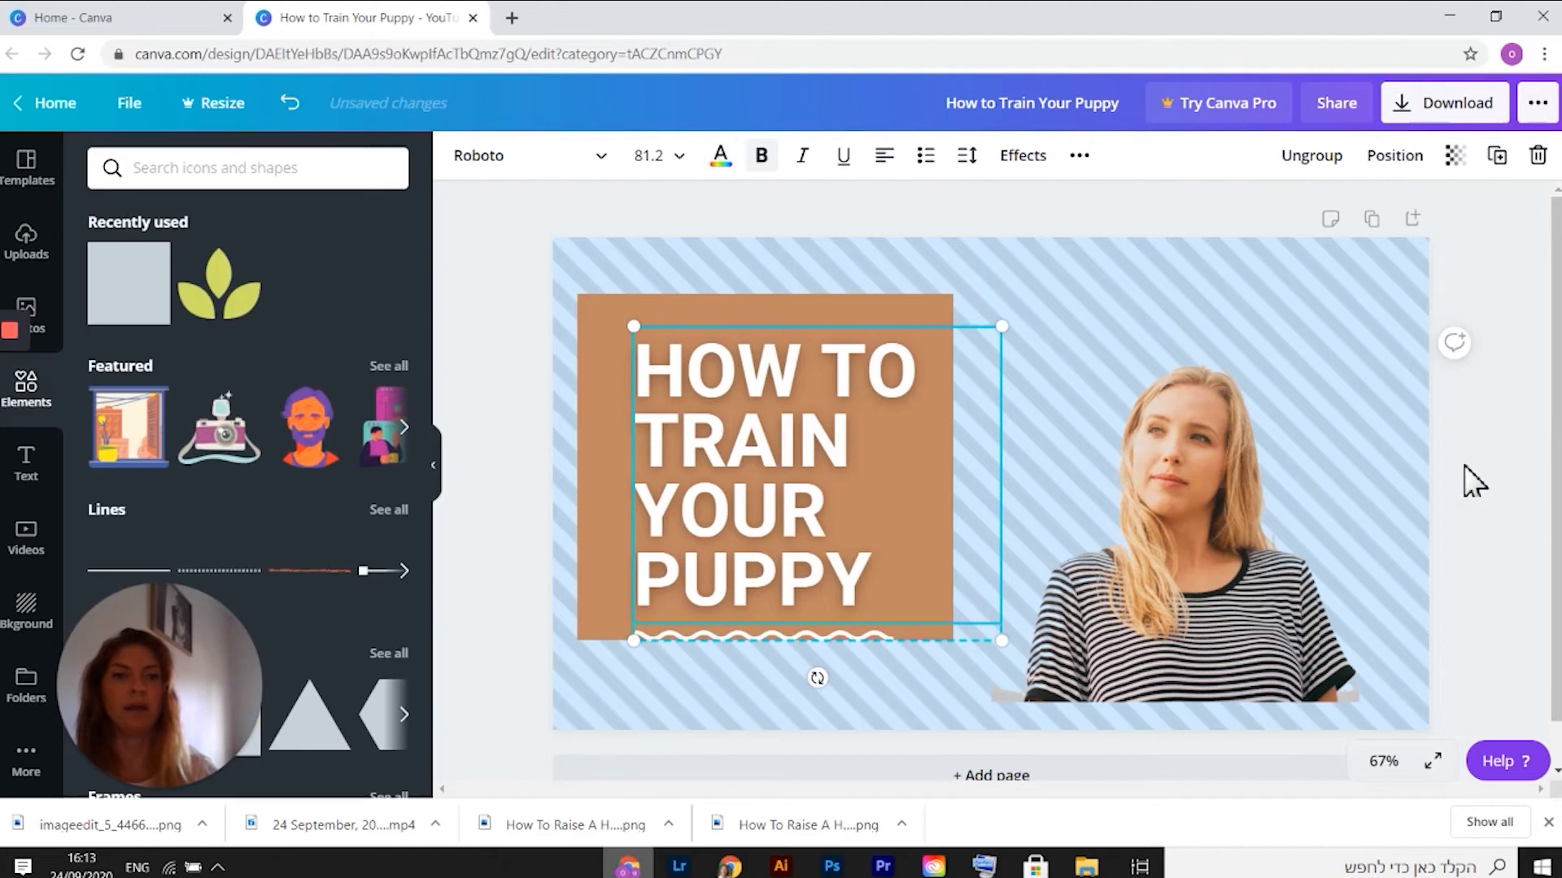
Step: Try solid yellow and light orange as the page background
{"action": "left_click", "coordinate": [1369, 360]}
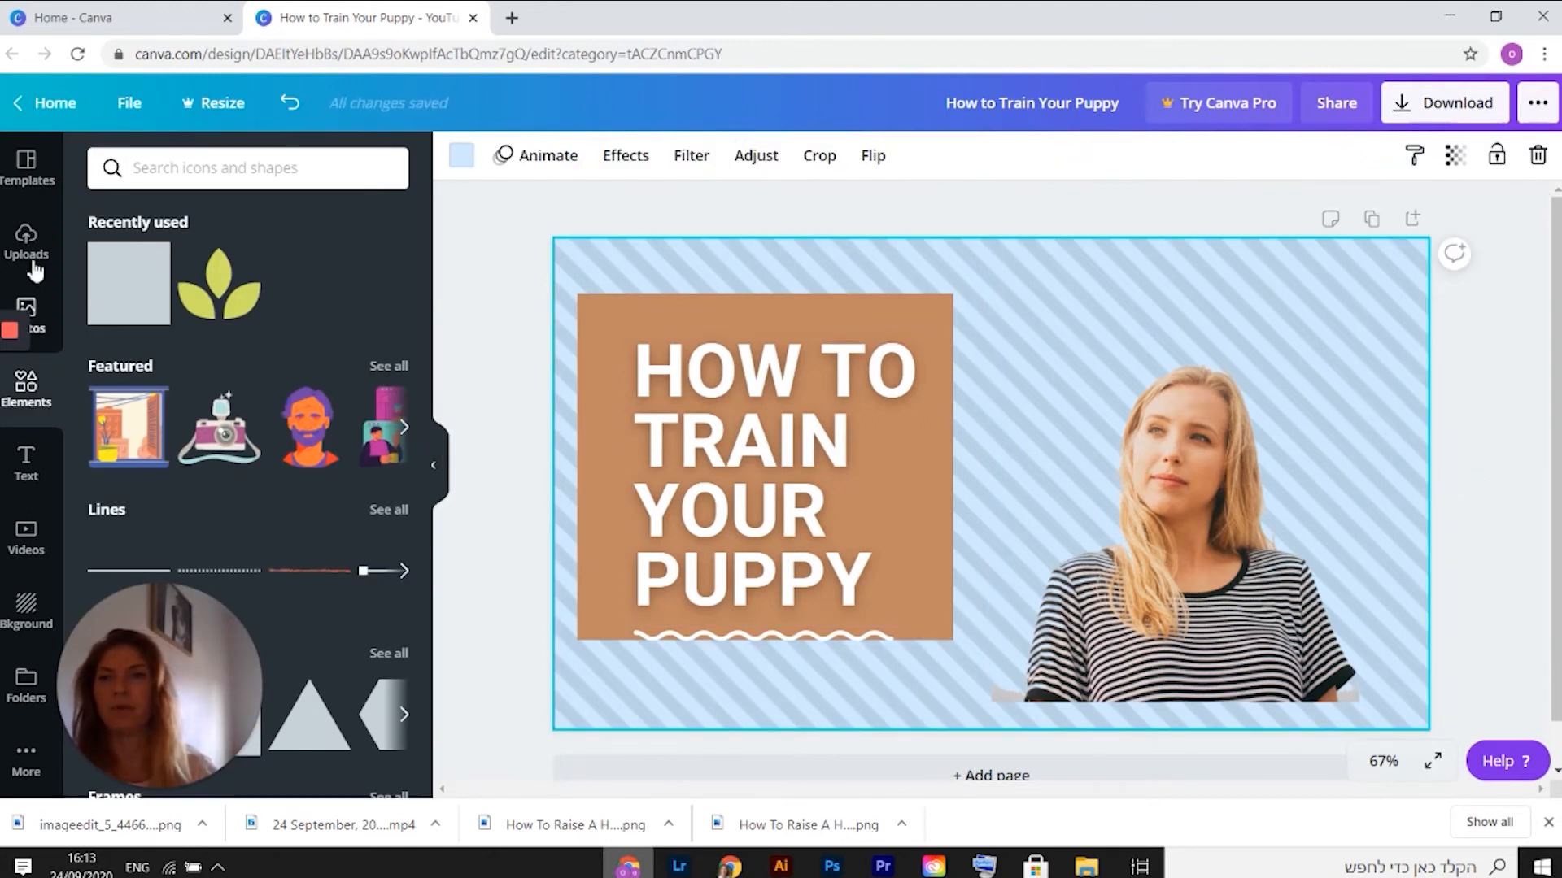
{"action": "left_click", "coordinate": [29, 614]}
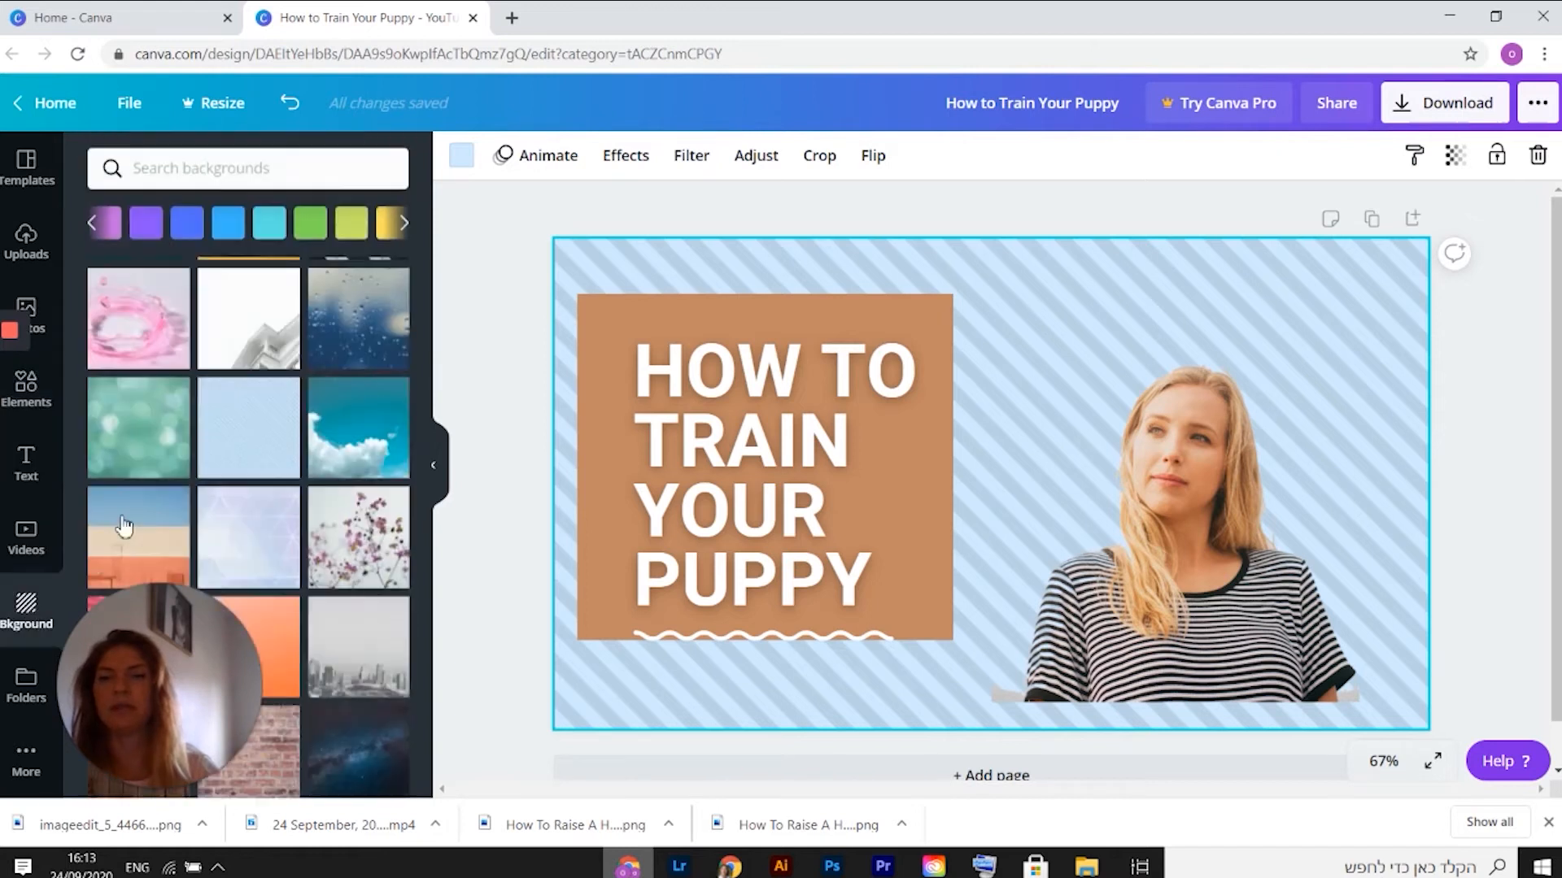
{"action": "left_click", "coordinate": [389, 224]}
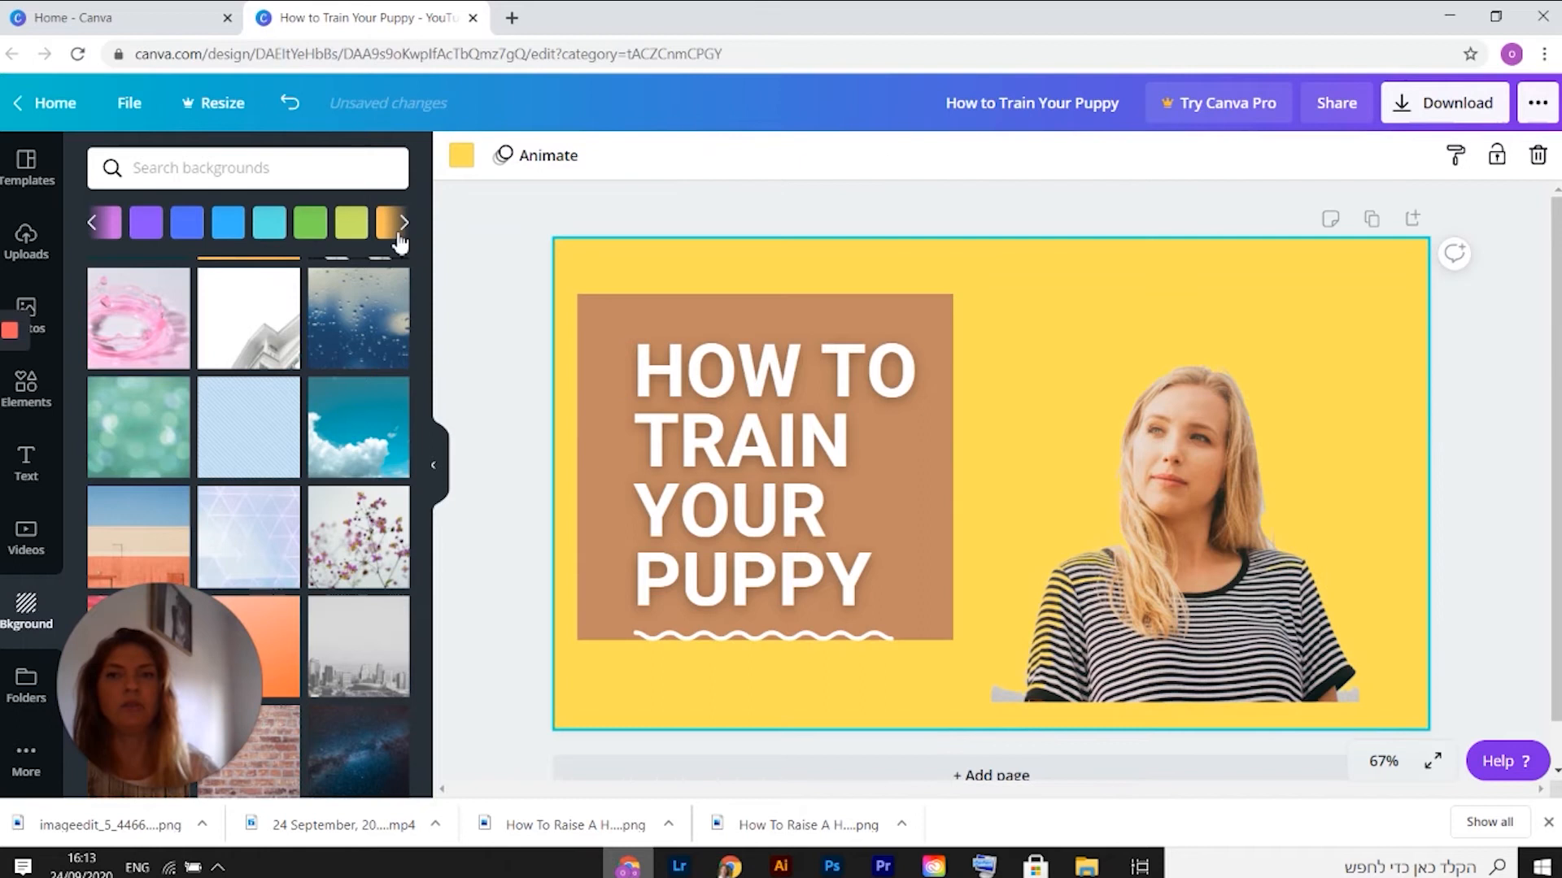
{"action": "left_click", "coordinate": [407, 229]}
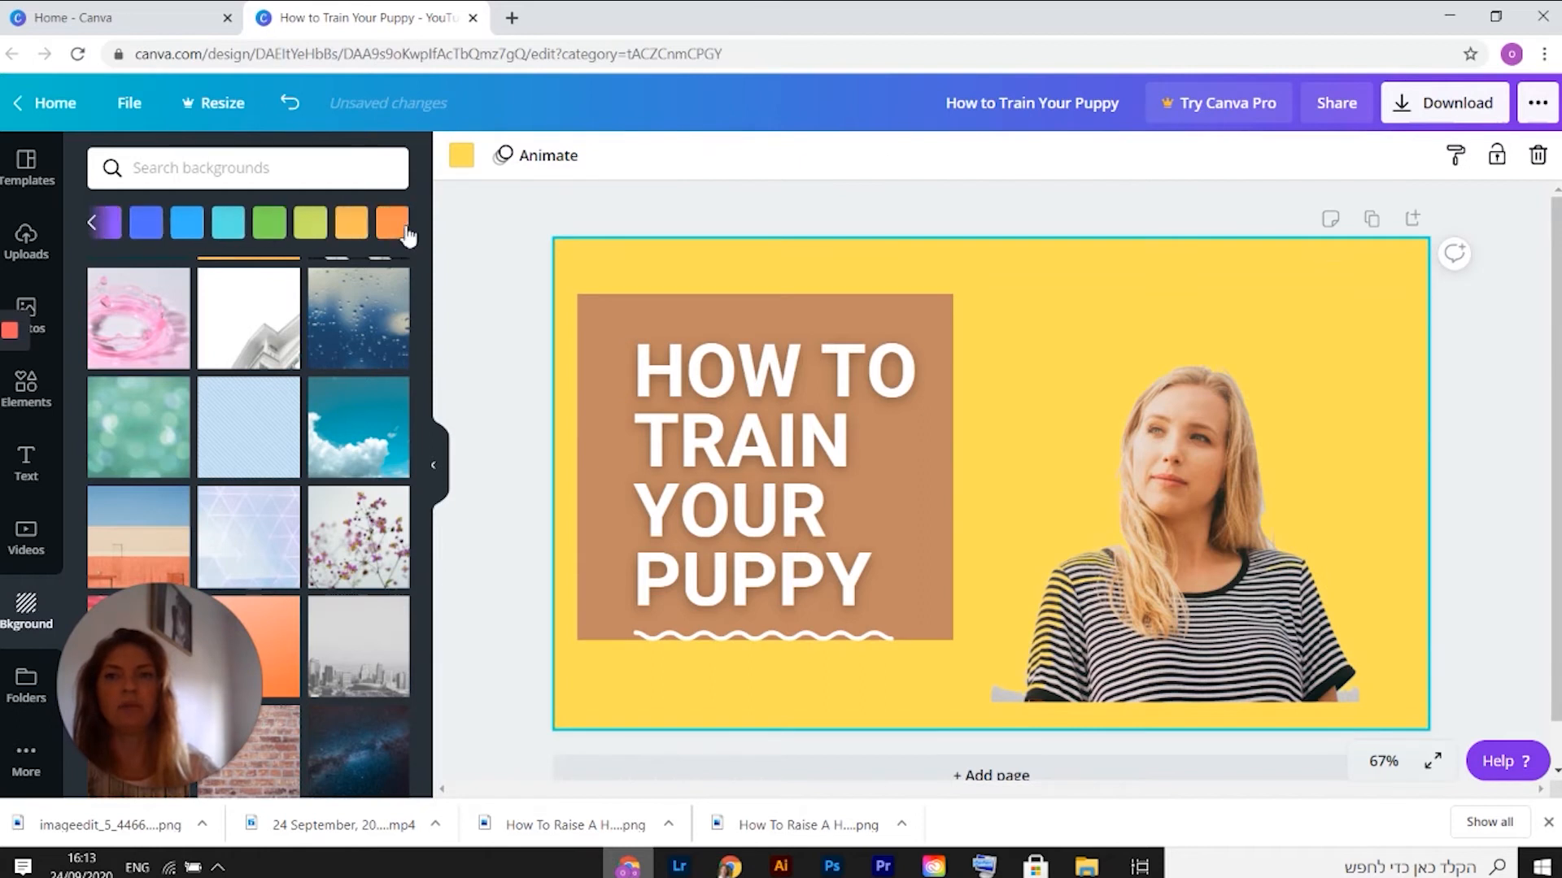
{"action": "left_click", "coordinate": [350, 224]}
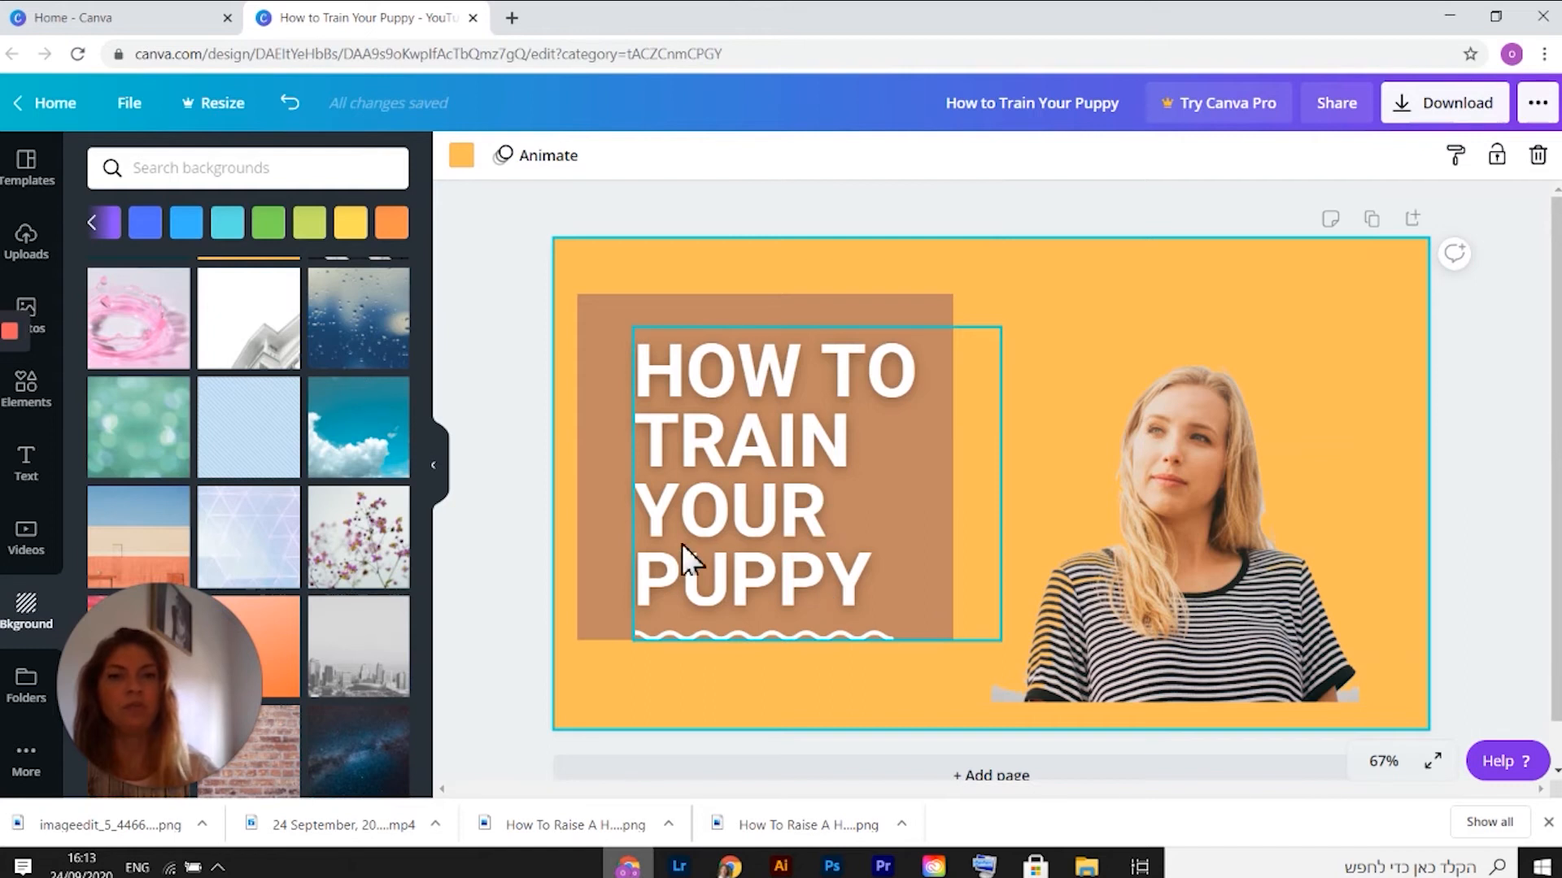
Step: Replace the heading text with "HOW TO RAISE A HAPPY CHILD?"
{"action": "left_click", "coordinate": [863, 602]}
{"action": "left_click", "coordinate": [863, 590]}
{"action": "left_click_drag", "start_coordinate": [873, 578], "coordinate": [600, 435]}
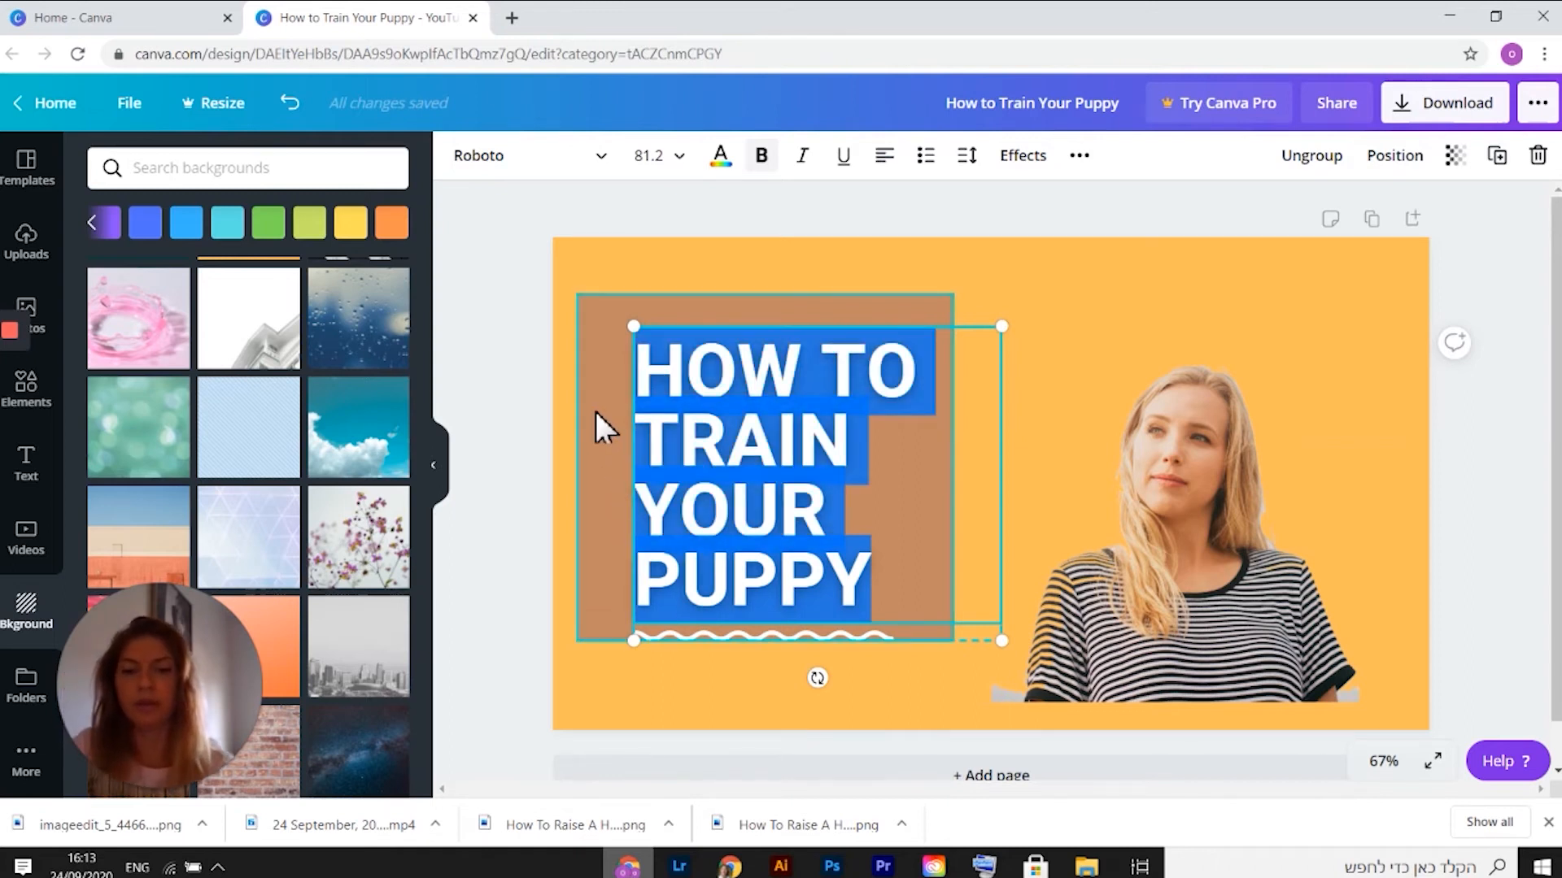
{"action": "type", "text": "M"}
{"action": "key", "text": "BackSpace"}
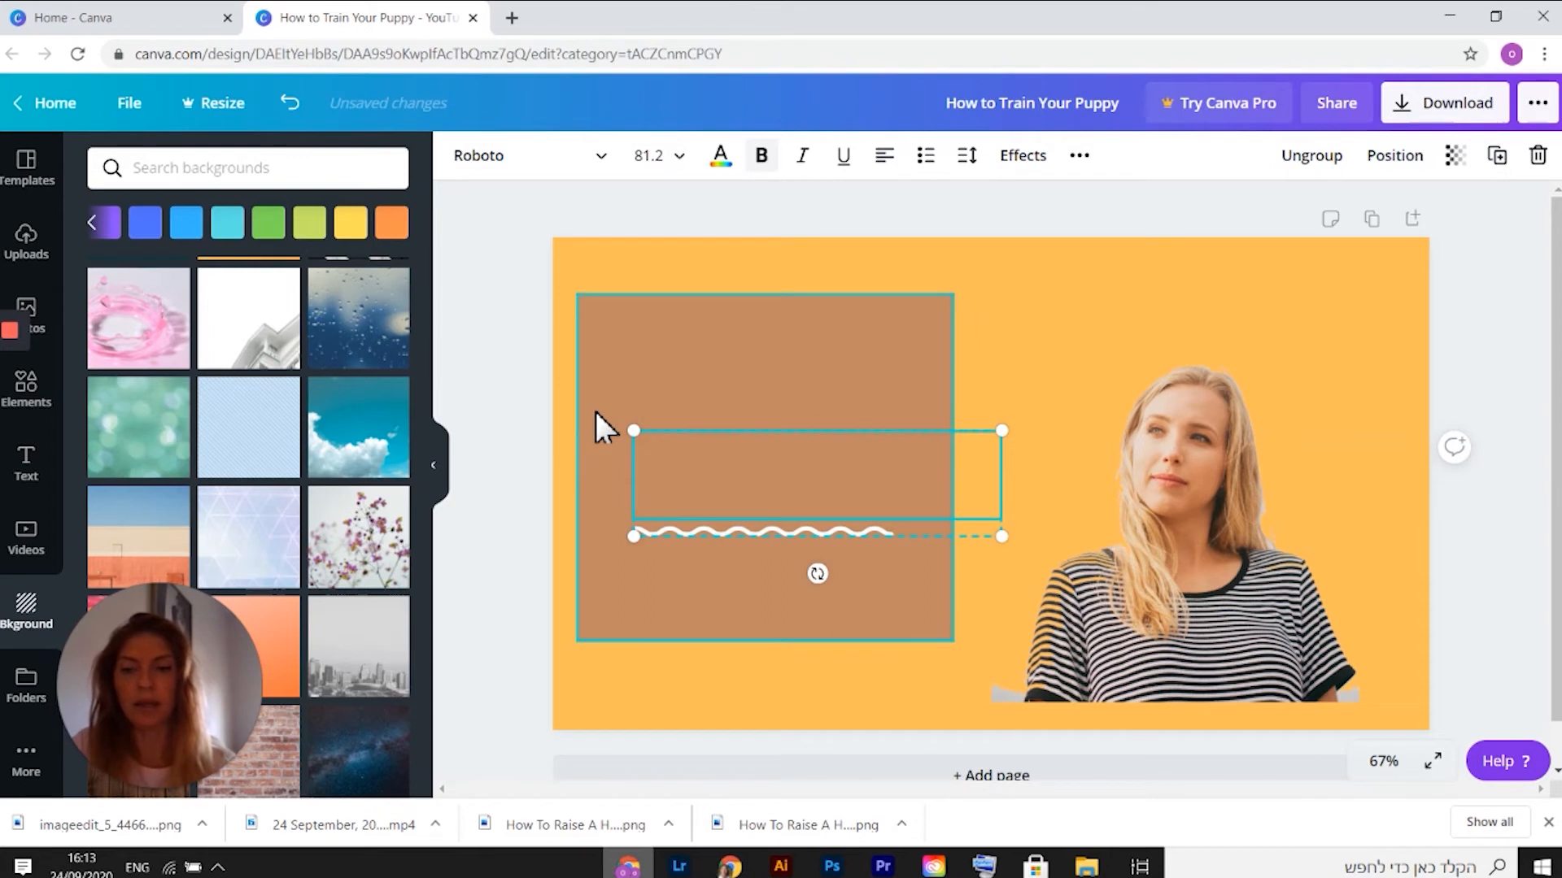
{"action": "type", "text": "HOW TO"}
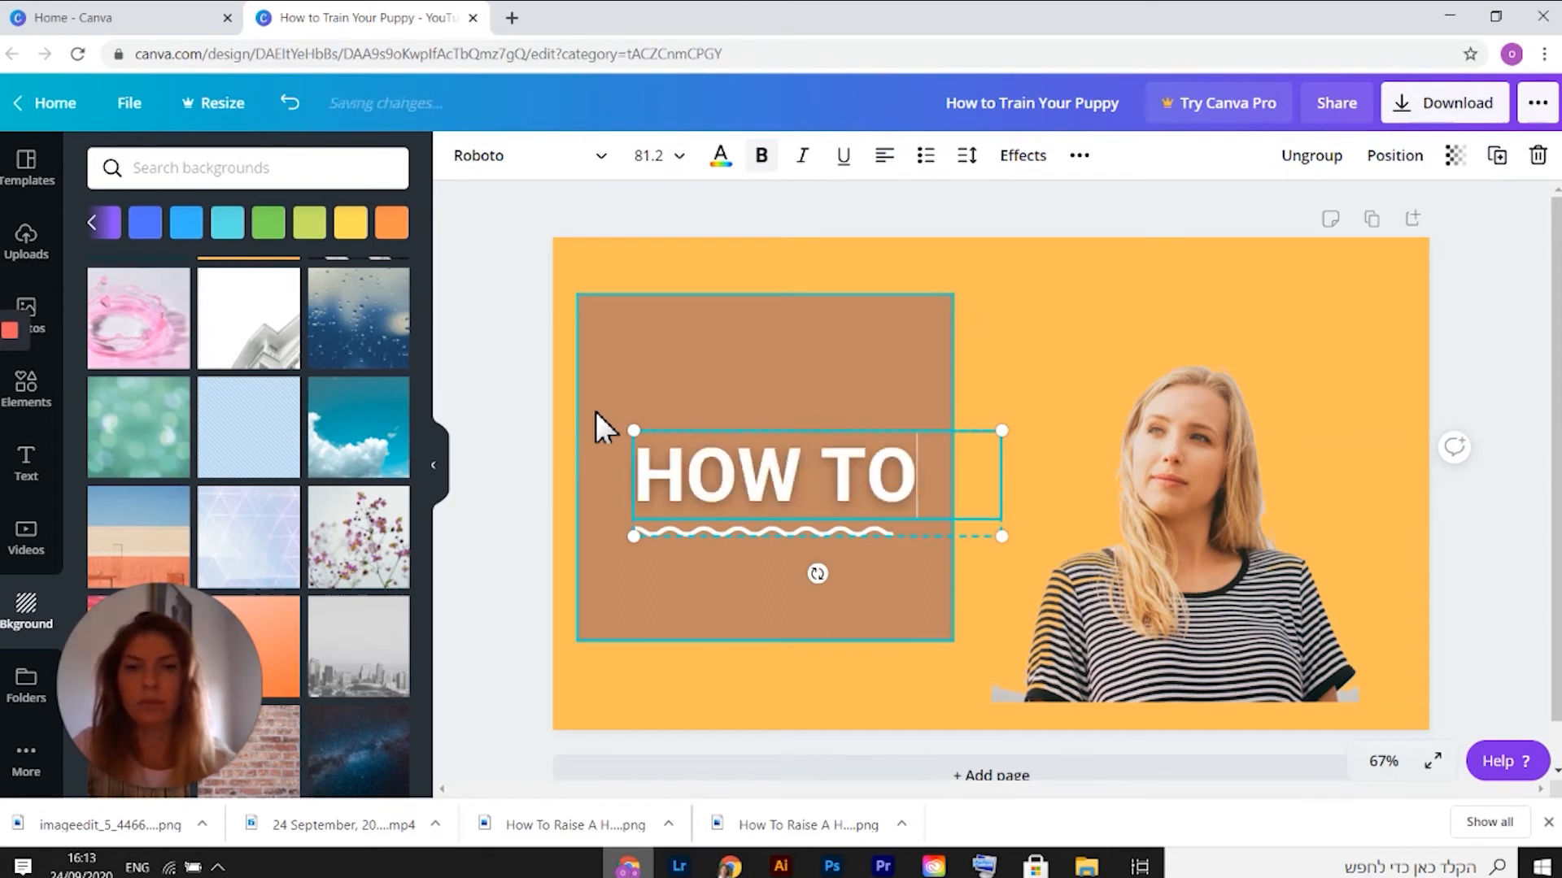
{"action": "type", "text": " RA"}
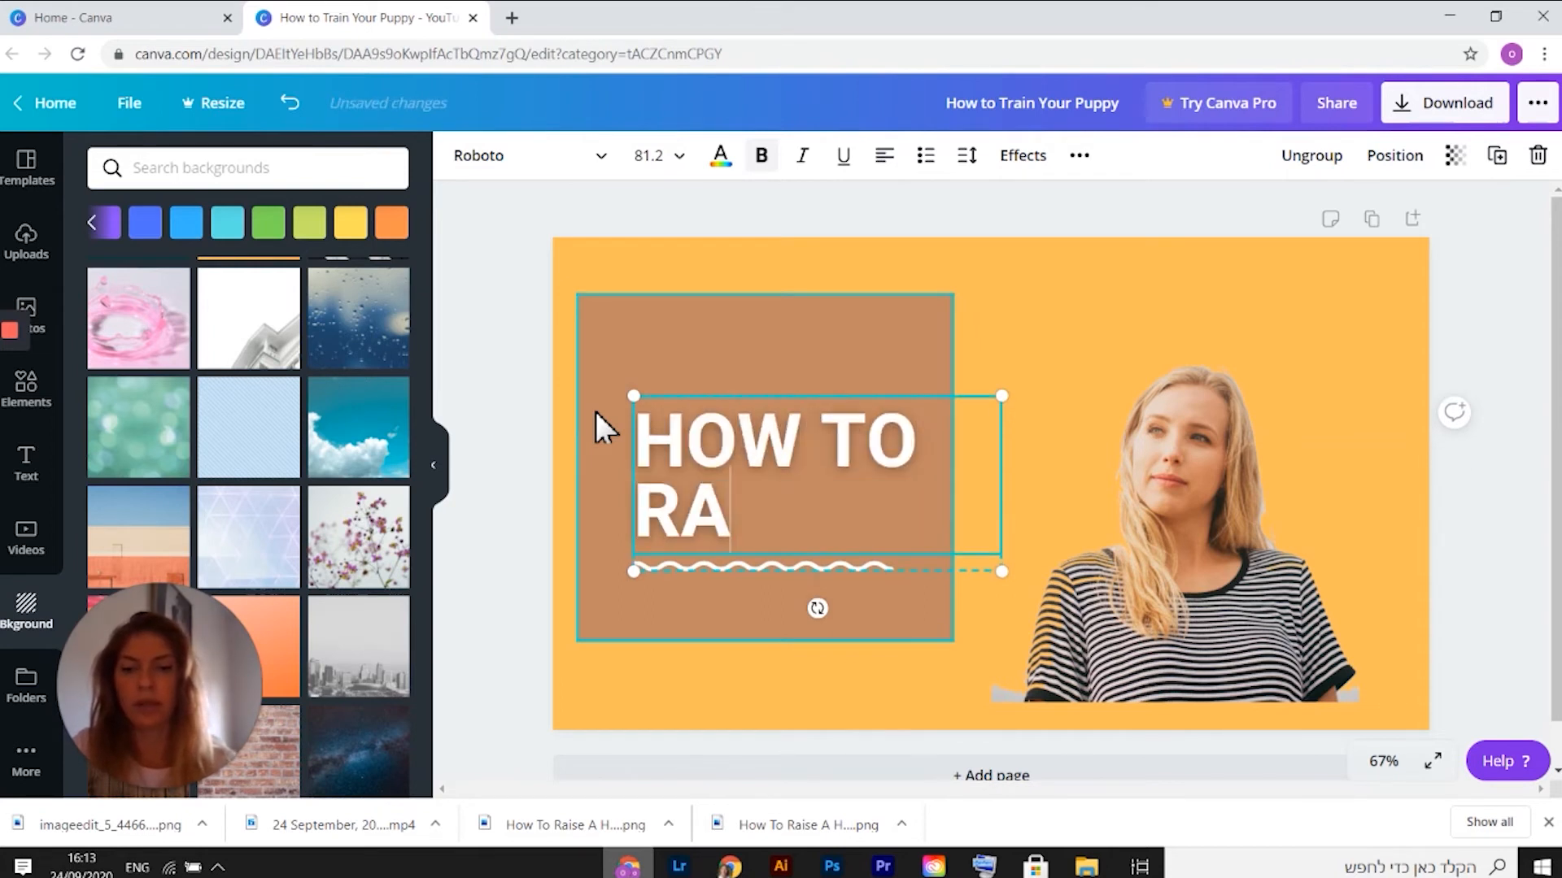
{"action": "type", "text": "ISE A "}
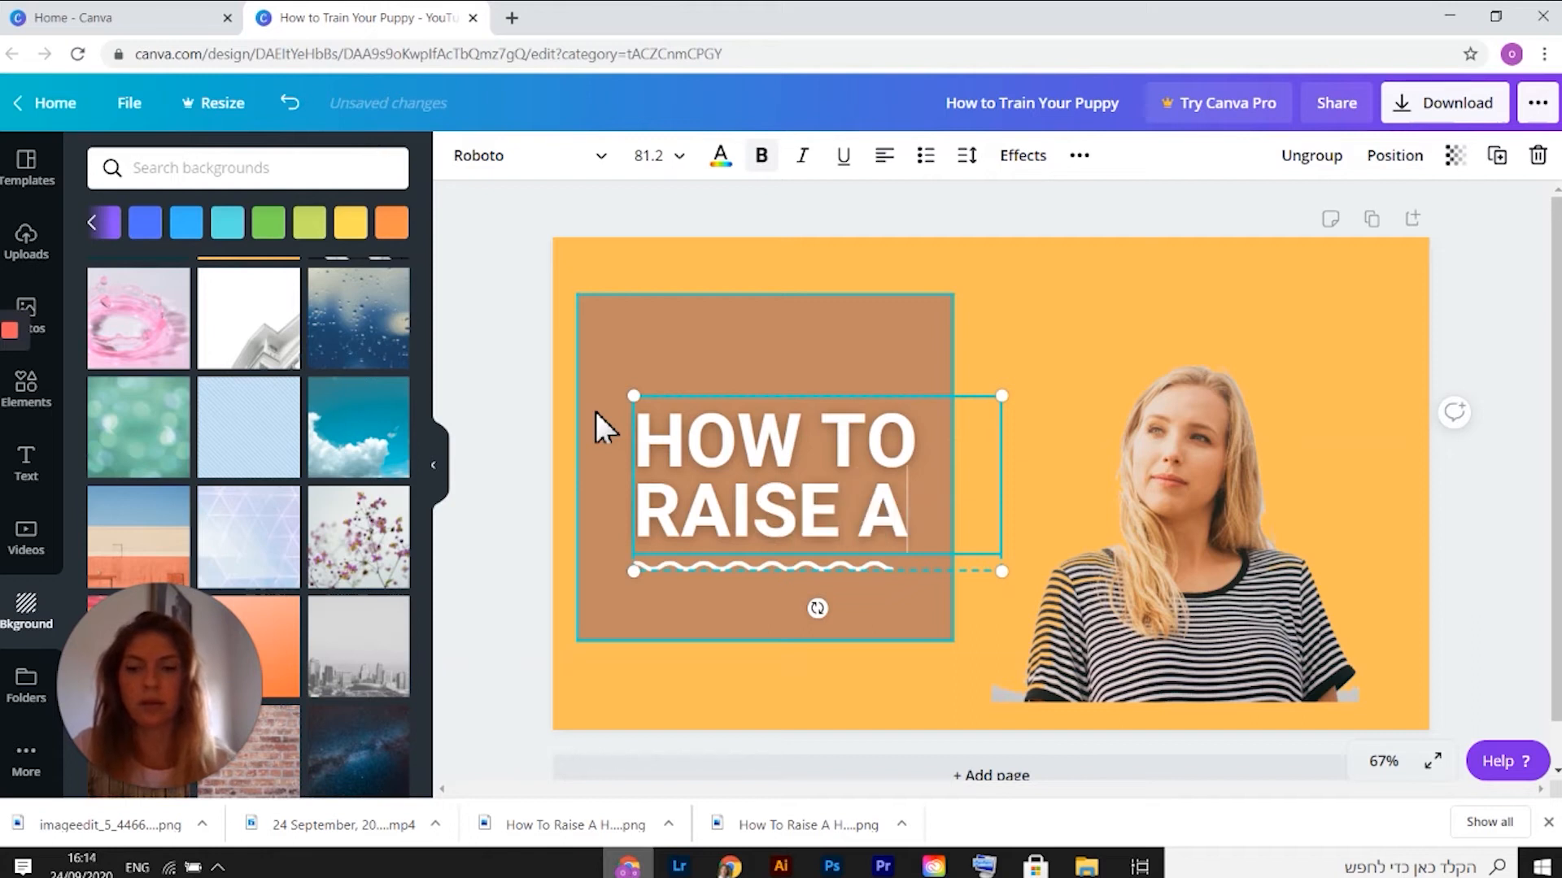
{"action": "type", "text": "HAPP"}
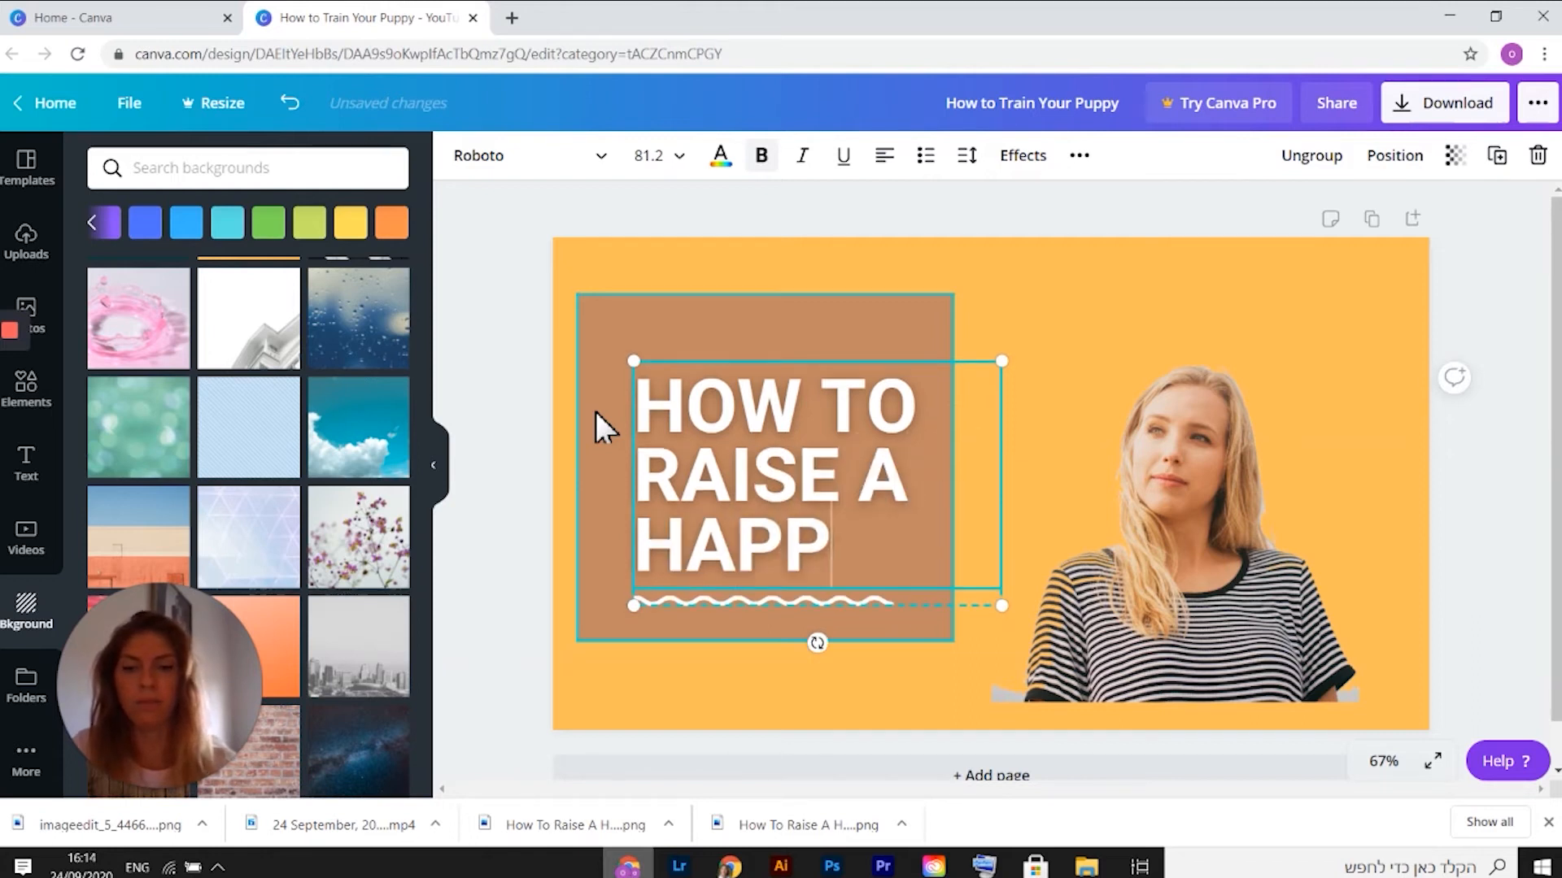
{"action": "type", "text": "Y CHILD?"}
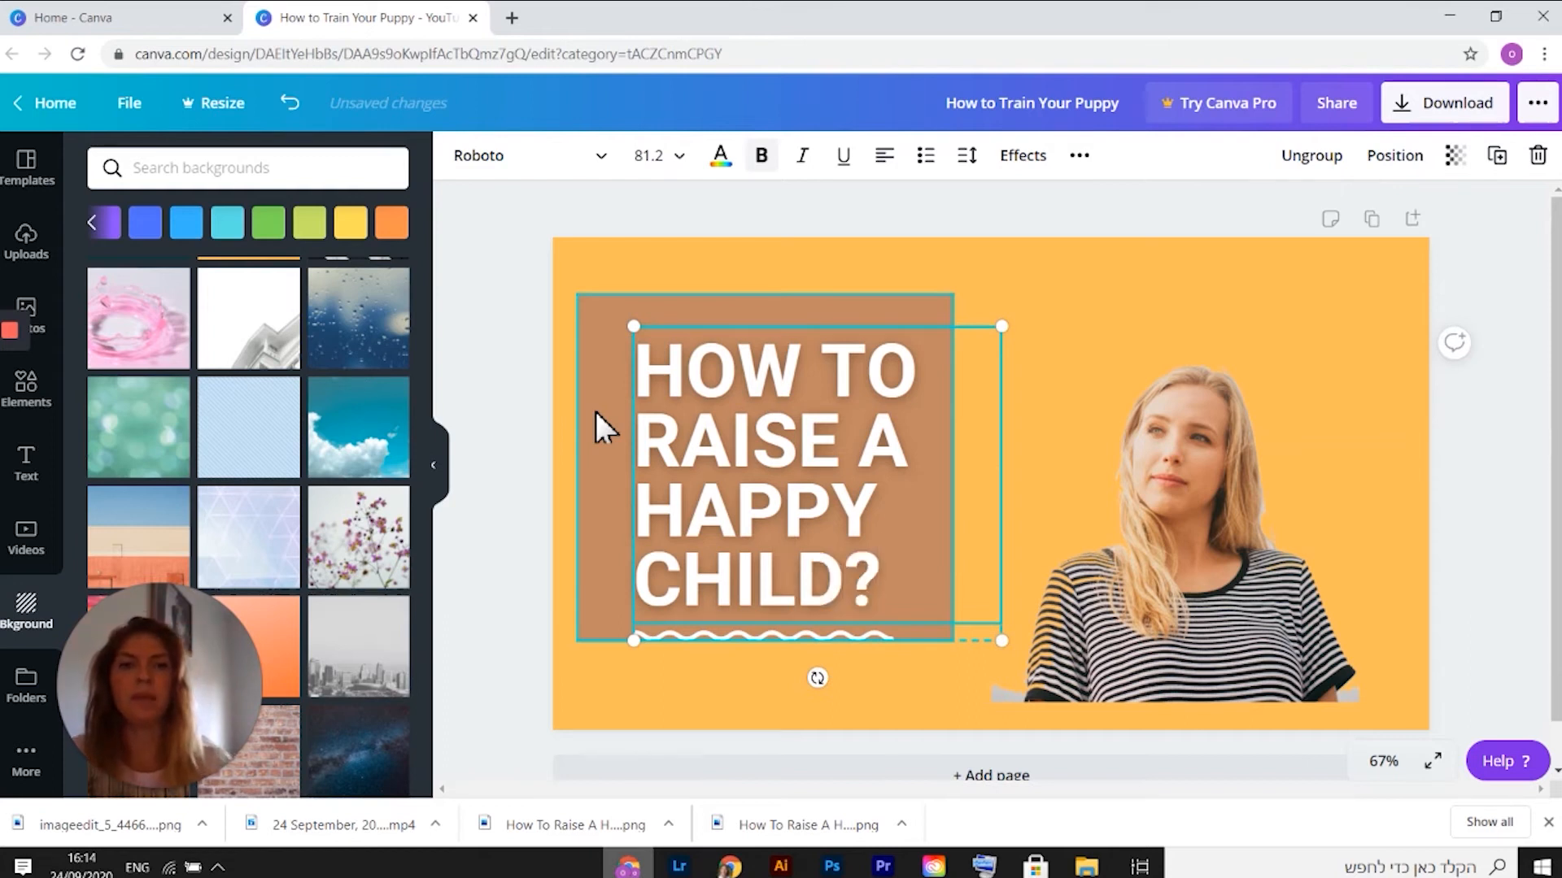
{"action": "left_click", "coordinate": [1535, 502]}
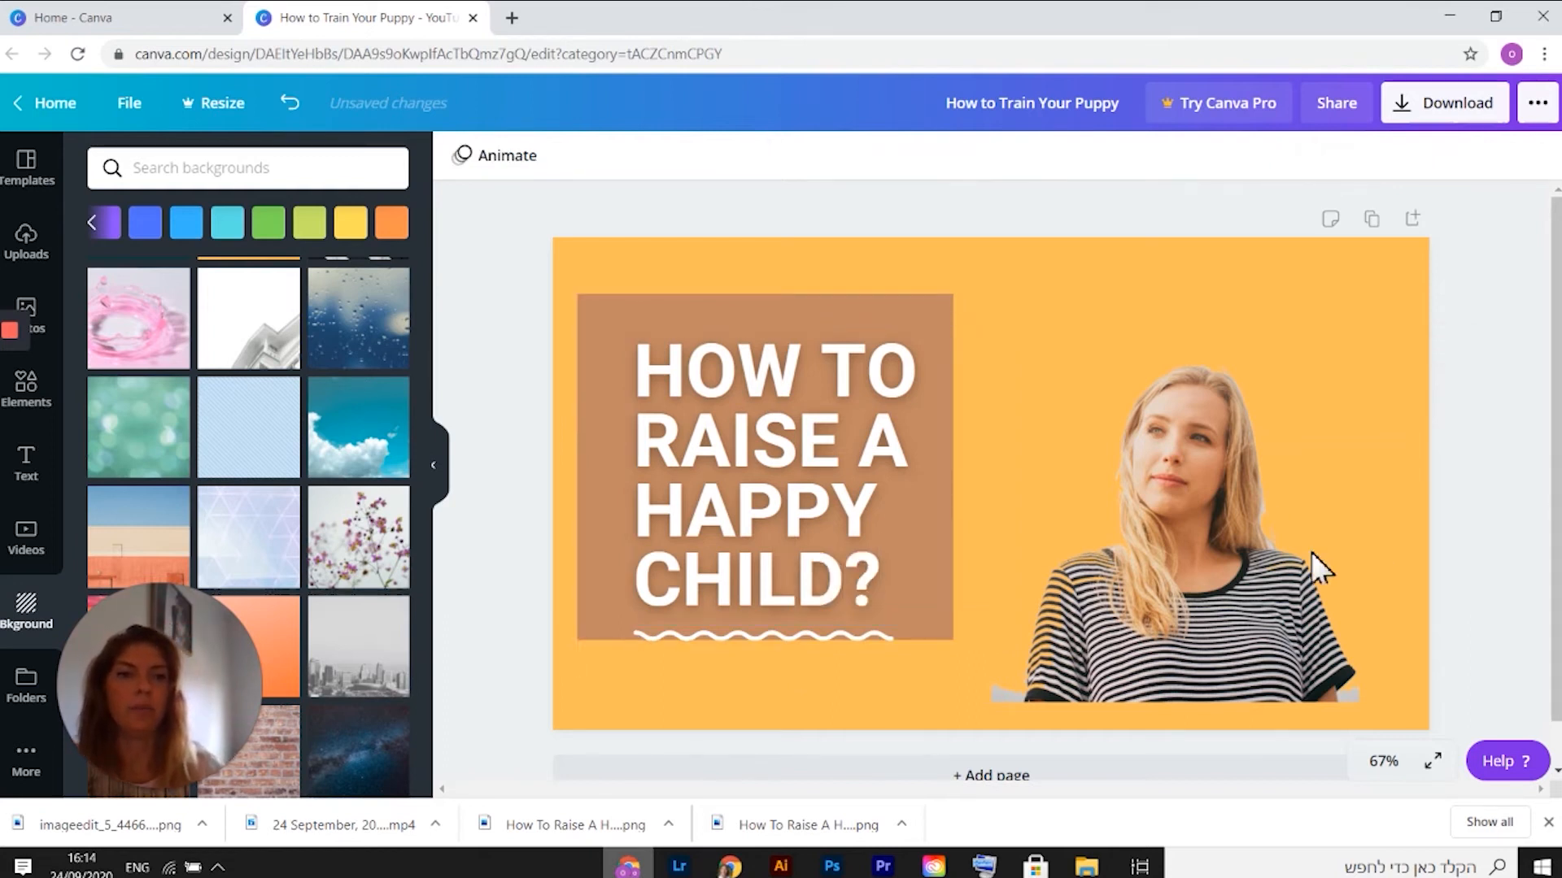
Step: Delete the cutout portrait and set the recently used photo of the mother and daughter in bed as the page background
{"action": "left_click", "coordinate": [1177, 593]}
{"action": "left_click", "coordinate": [1538, 156]}
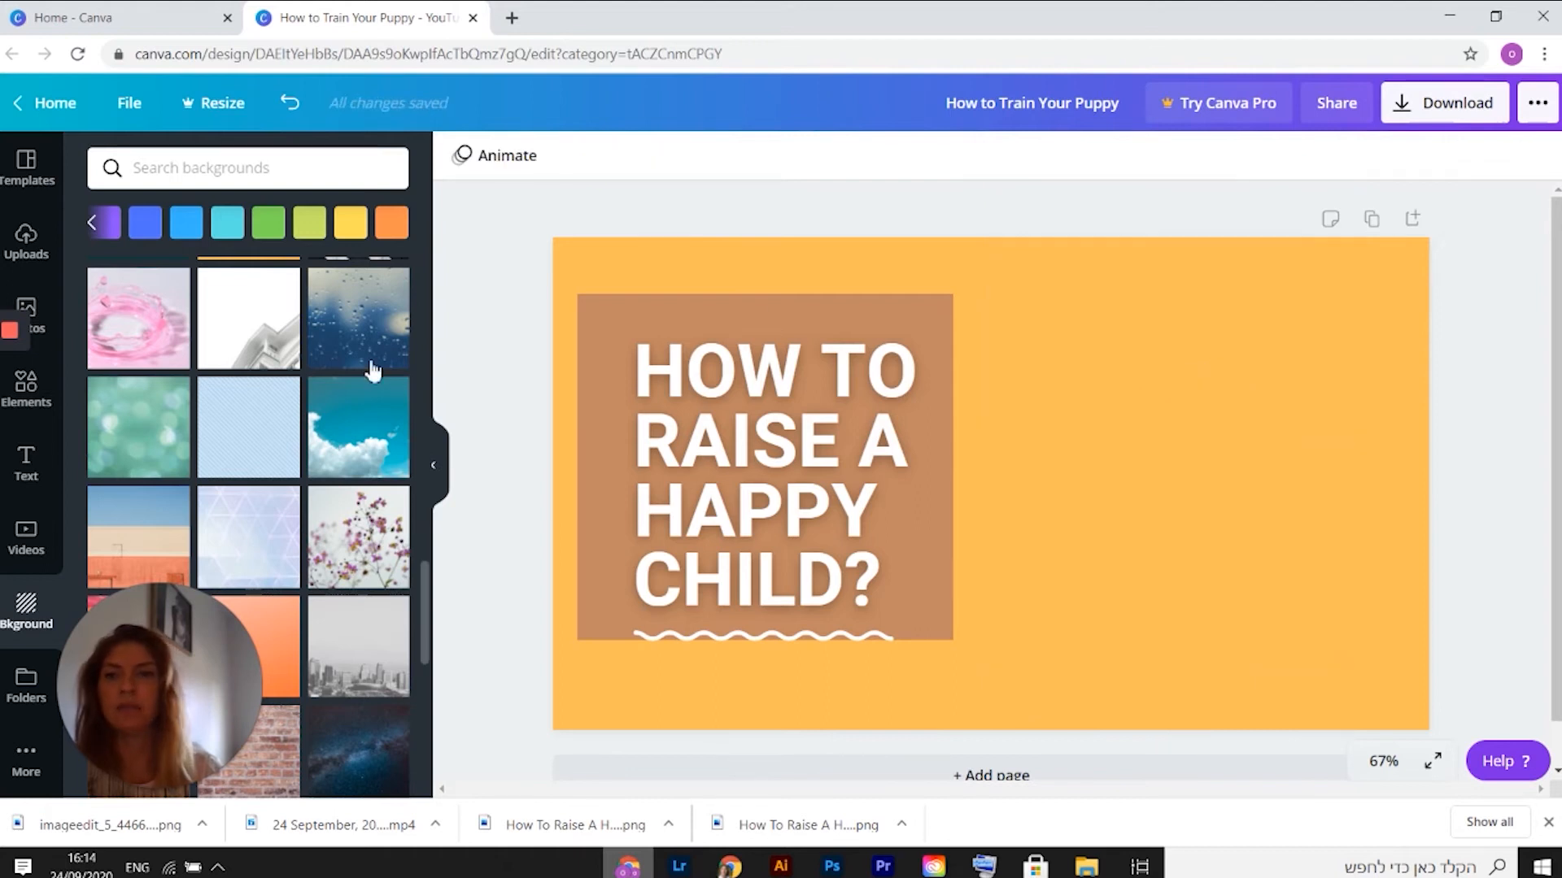
{"action": "left_click", "coordinate": [47, 317]}
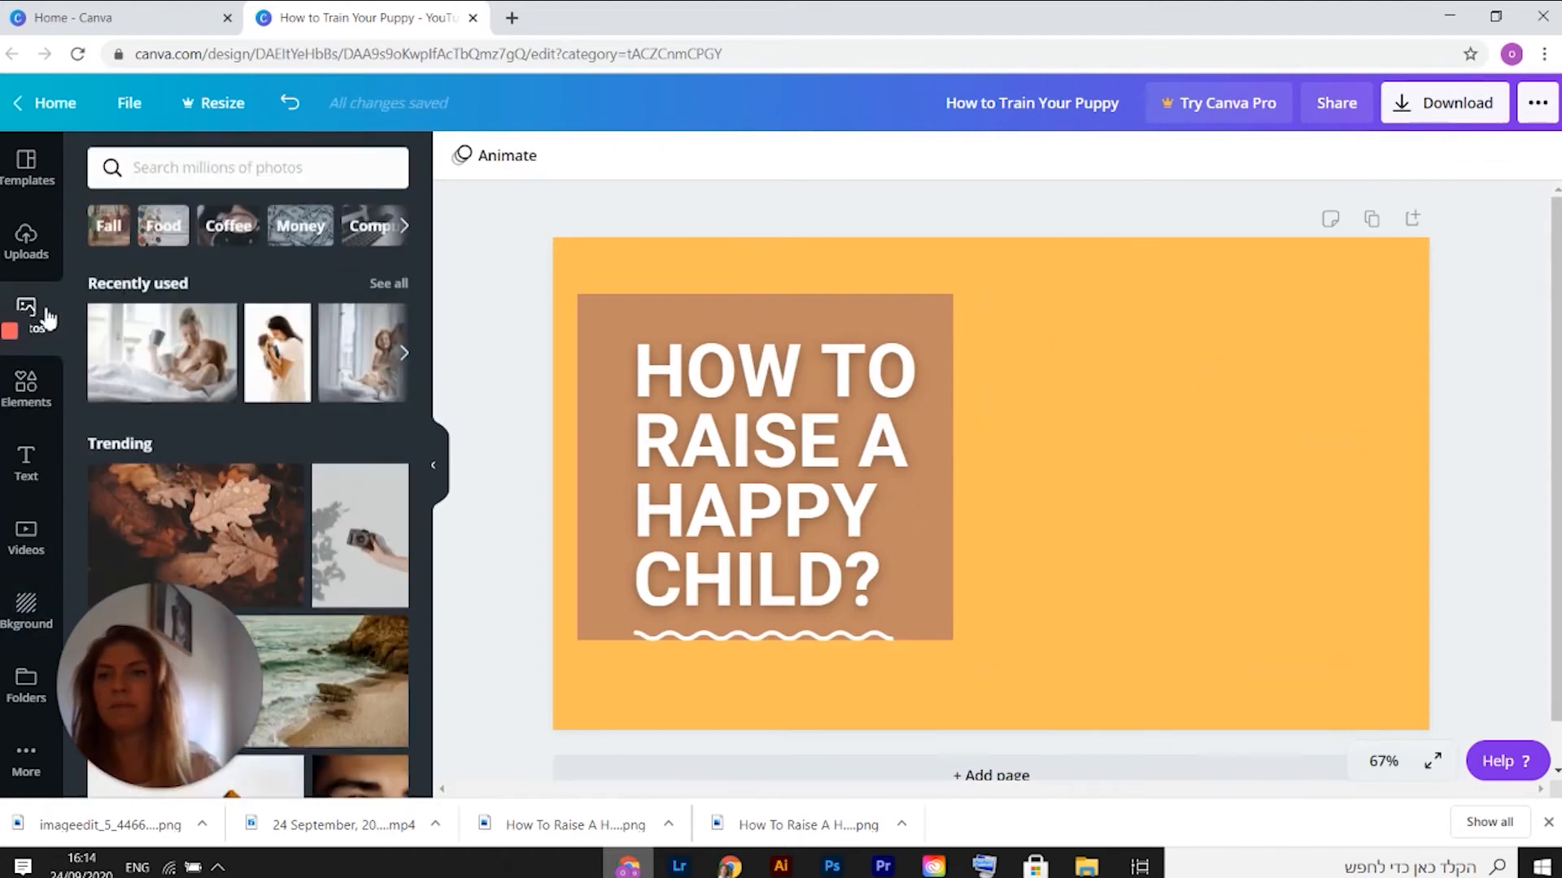
{"action": "left_click_drag", "start_coordinate": [397, 407], "coordinate": [563, 370]}
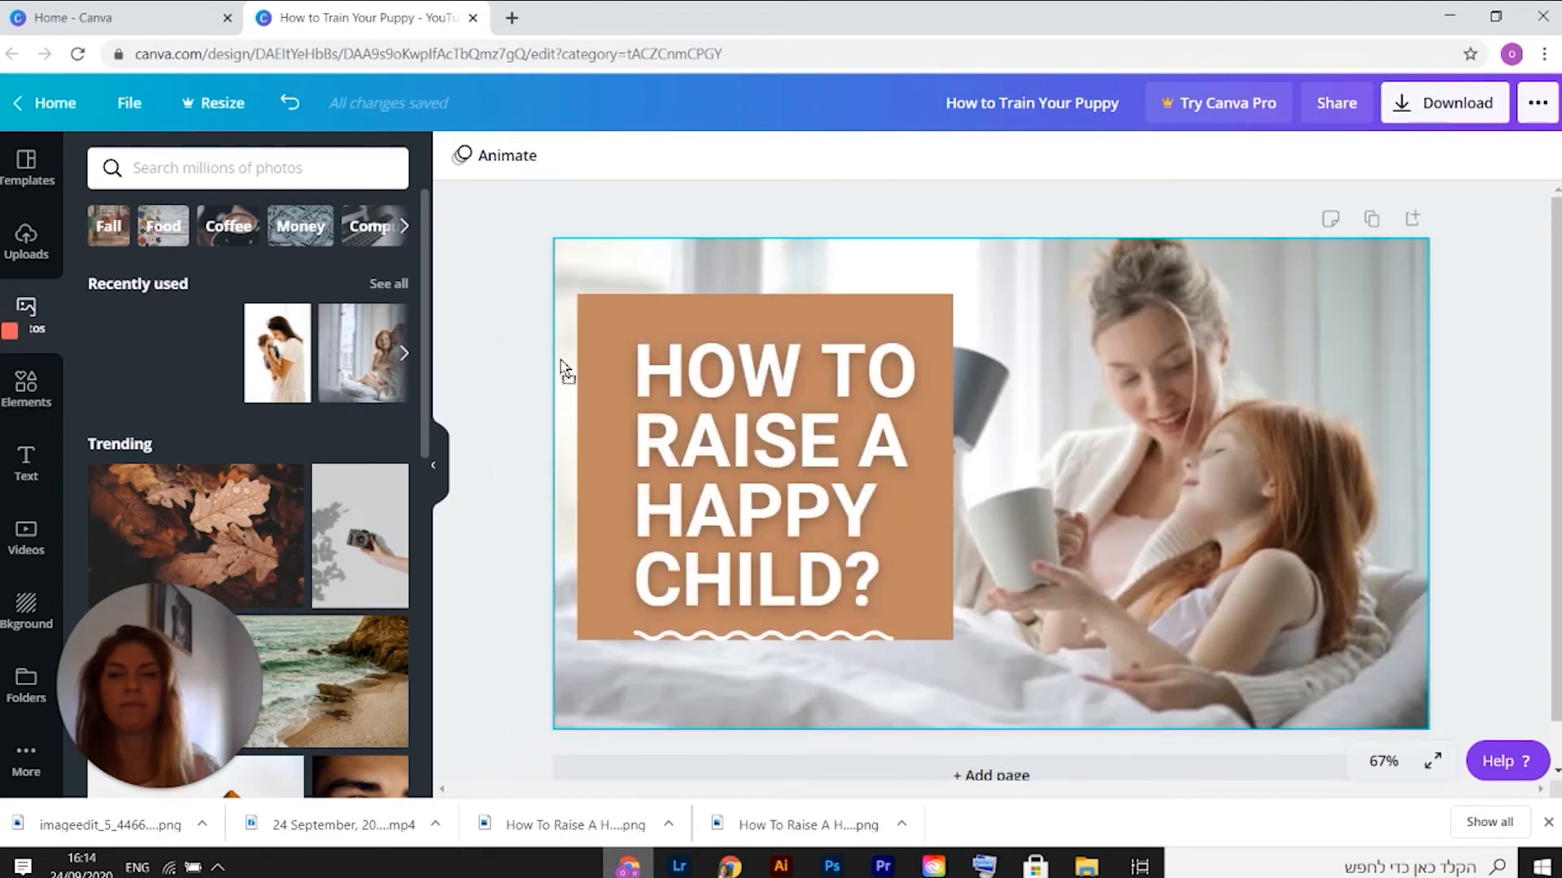